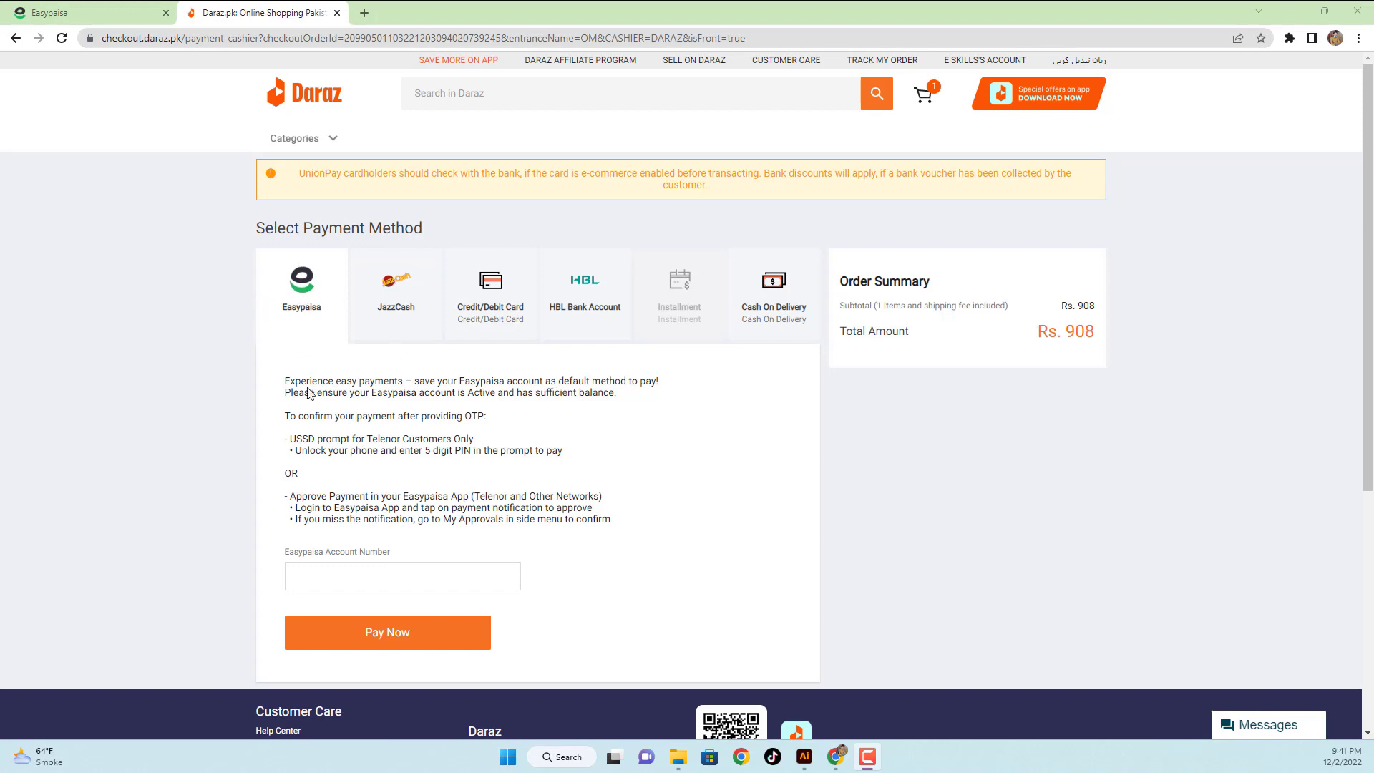
- Choose Easypaisa as the payment method, after briefly trying JazzCash
{"action": "left_click", "coordinate": [299, 296]}
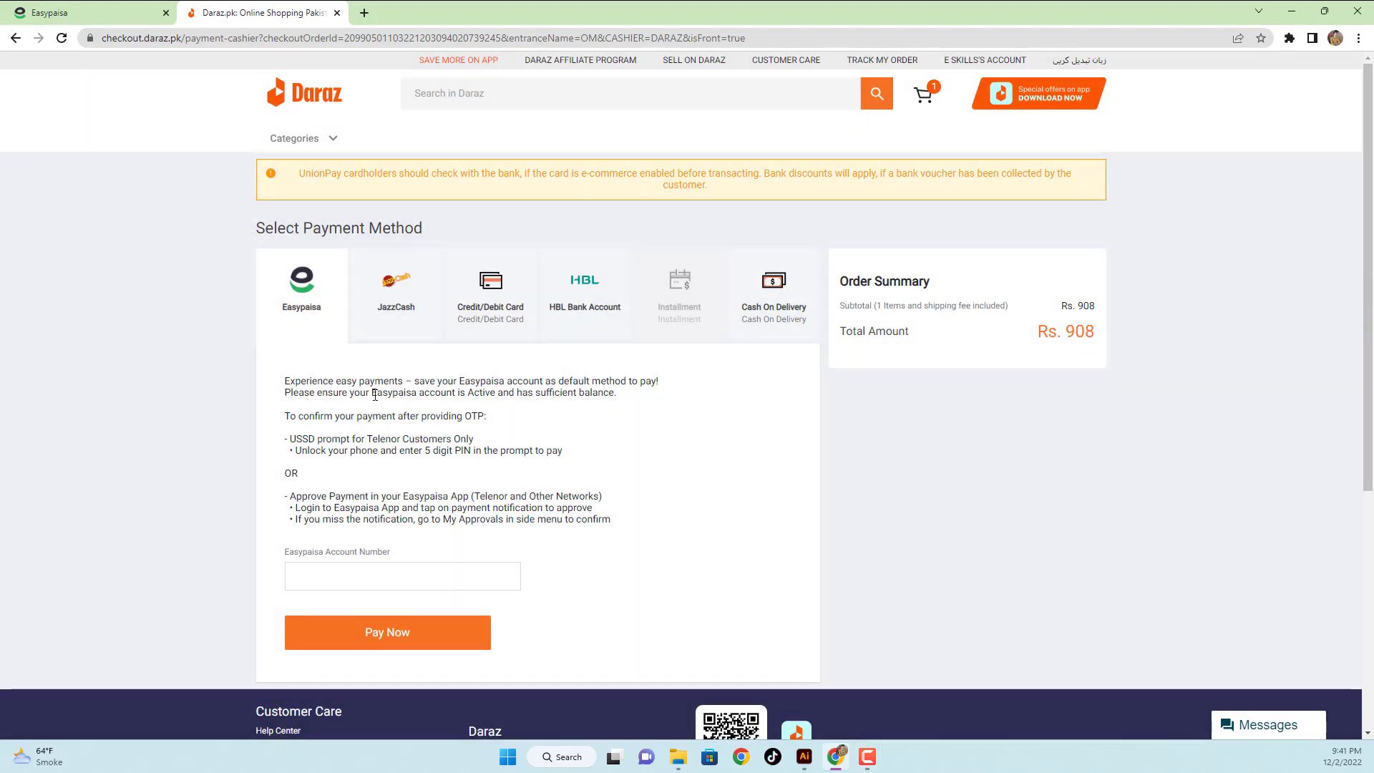
{"action": "left_click", "coordinate": [399, 294]}
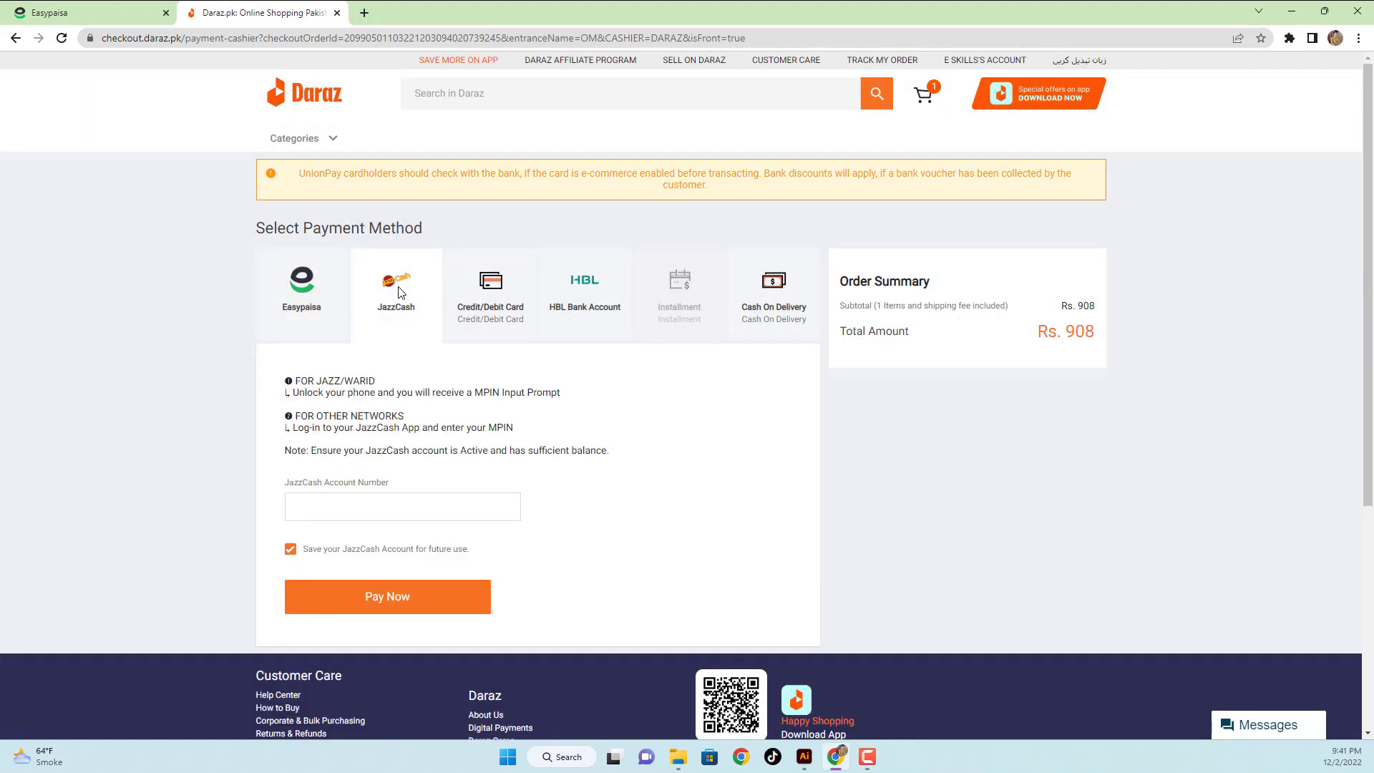
{"action": "left_click", "coordinate": [283, 307]}
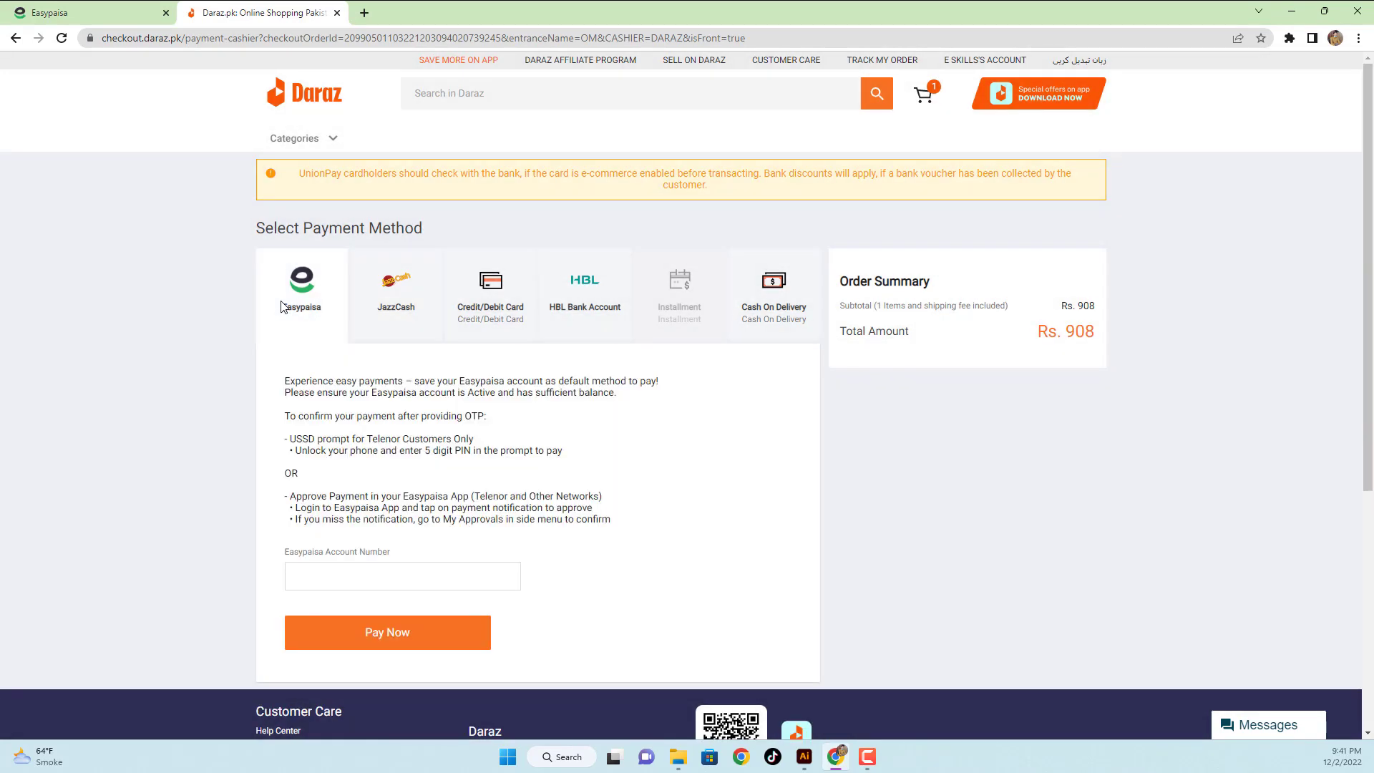
{"action": "scroll", "coordinate": [283, 306], "scroll_direction": "down", "scroll_amount": 2}
{"action": "scroll", "coordinate": [282, 306], "scroll_direction": "up", "scroll_amount": 2}
- Go to the Easypaisa portal login page and open the merchant Sign Up form
{"action": "left_click", "coordinate": [89, 20]}
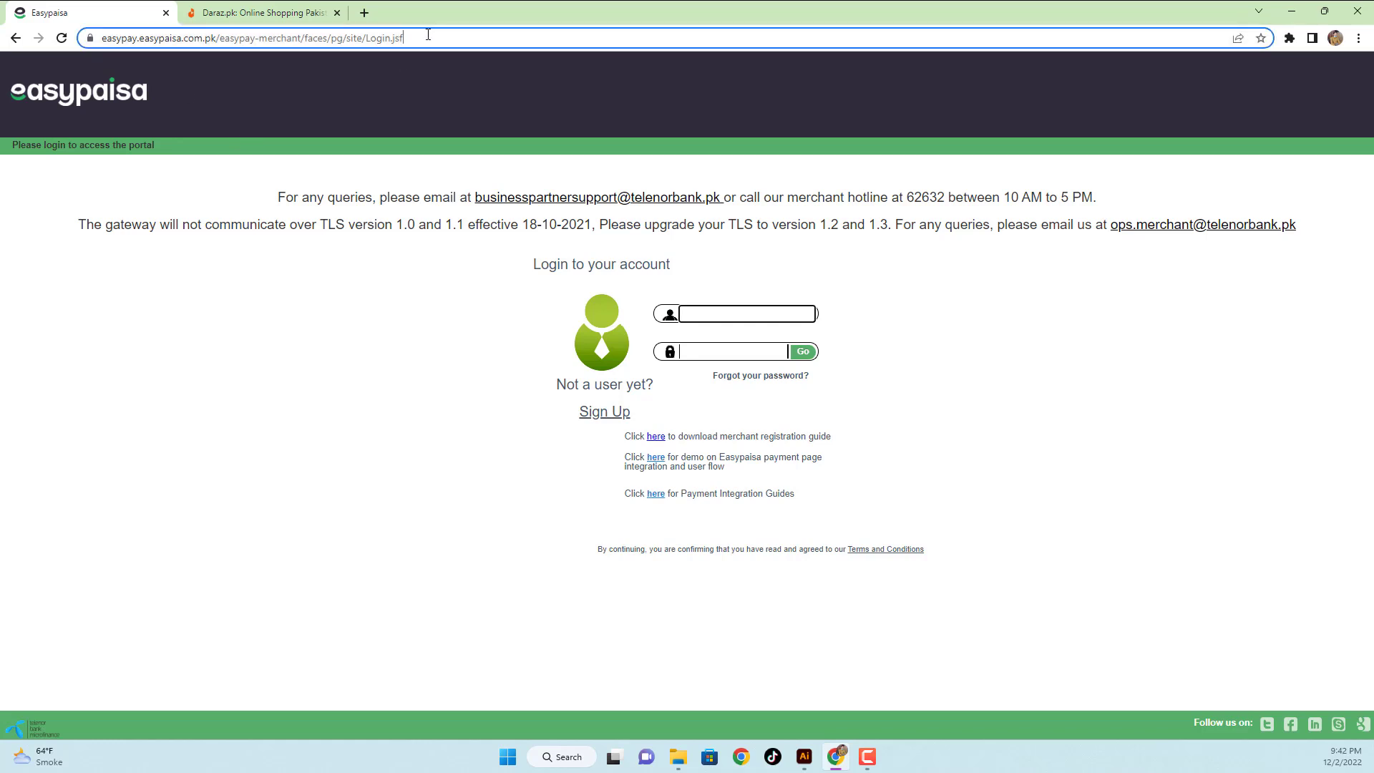
{"action": "left_click", "coordinate": [400, 39]}
{"action": "left_click", "coordinate": [353, 125]}
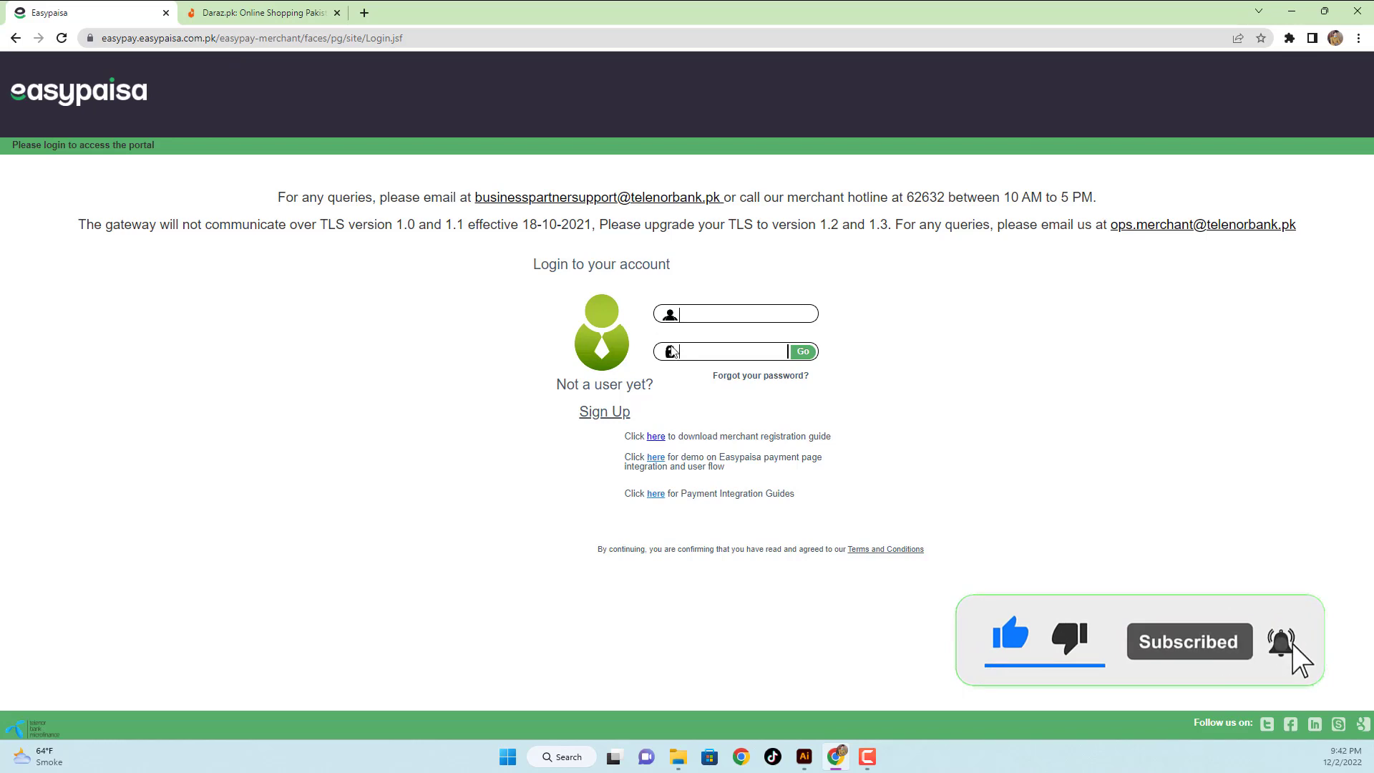
{"action": "left_click", "coordinate": [613, 416]}
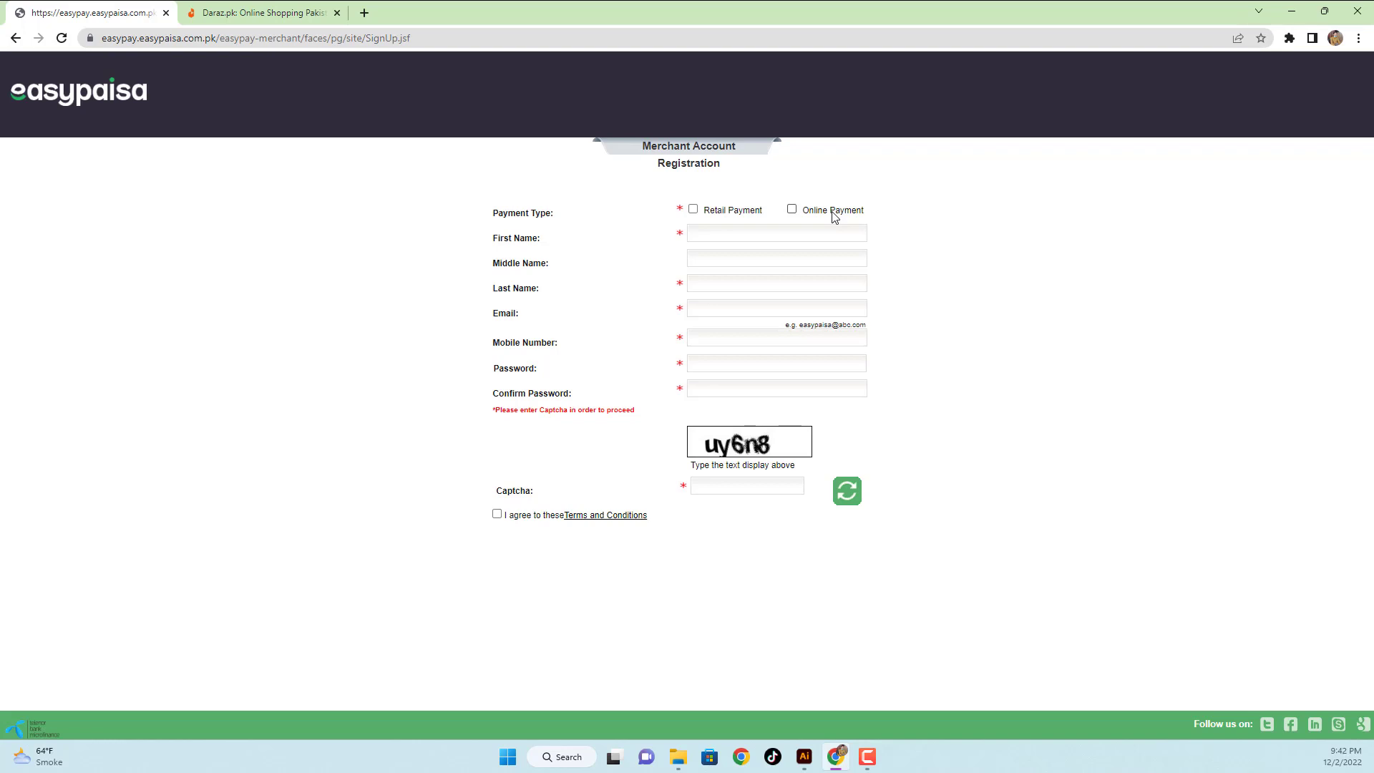
- Choose Online Payment, fill in the registration details and captcha, and submit the form
{"action": "left_click", "coordinate": [791, 209]}
{"action": "left_click", "coordinate": [729, 242]}
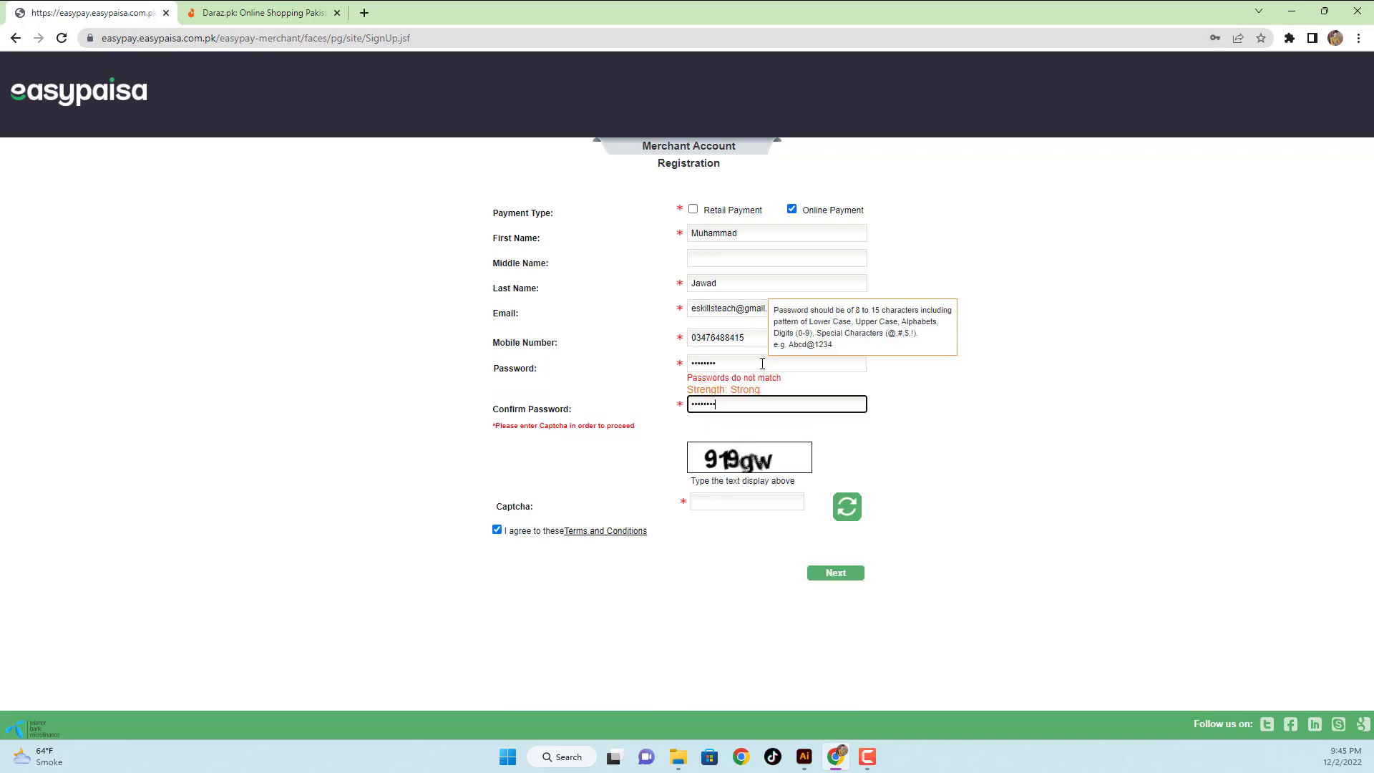
{"action": "left_click", "coordinate": [731, 494]}
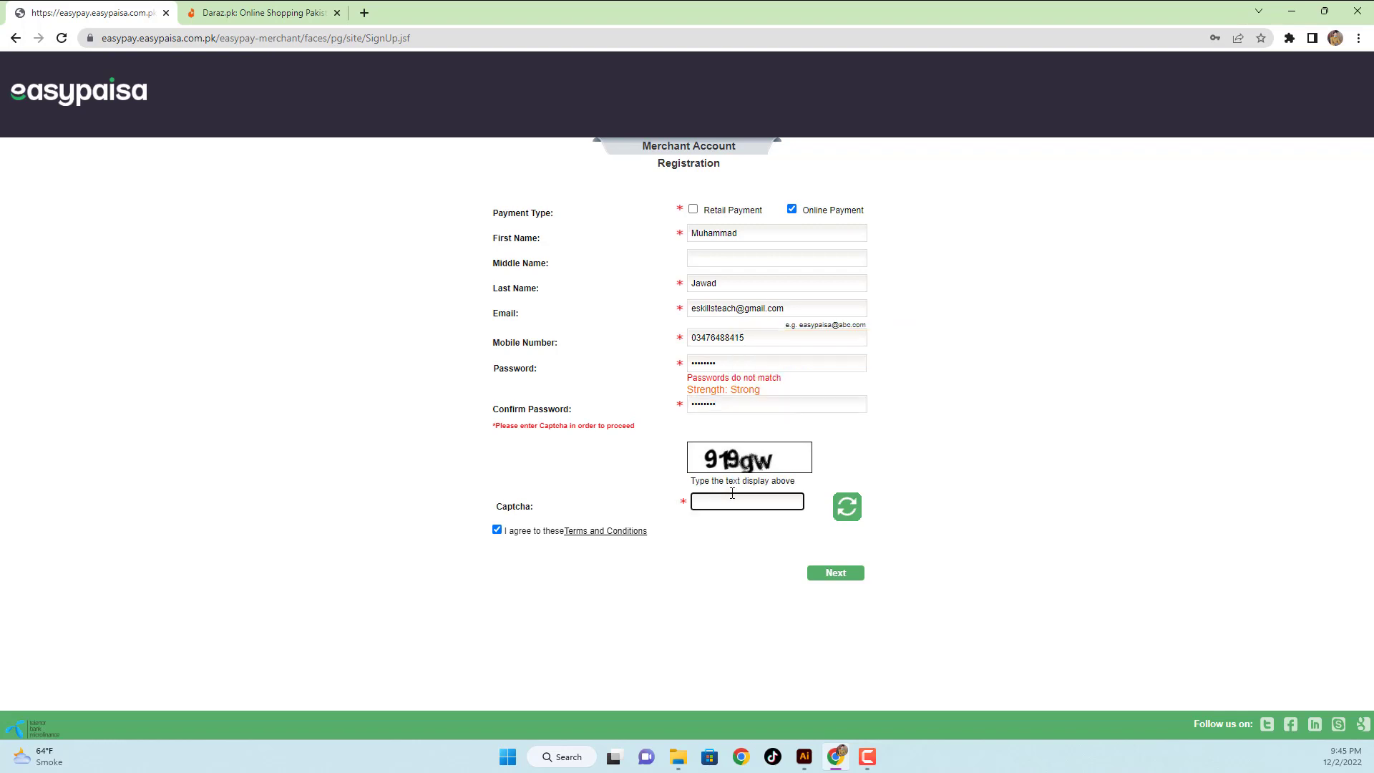
{"action": "type", "text": "919gw"}
{"action": "left_click", "coordinate": [856, 578]}
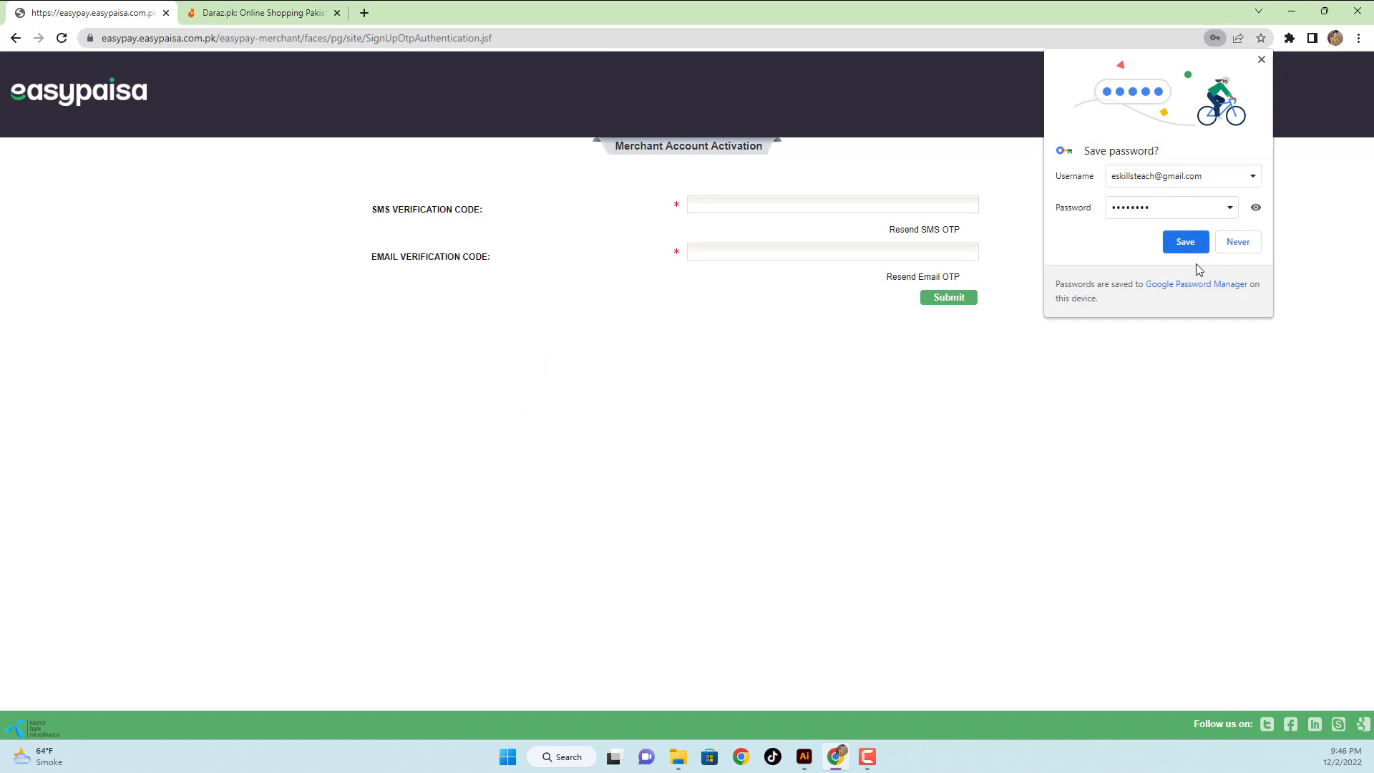
- Save the merchant portal password in Chrome and close the Google account prompt
{"action": "left_click", "coordinate": [1189, 244]}
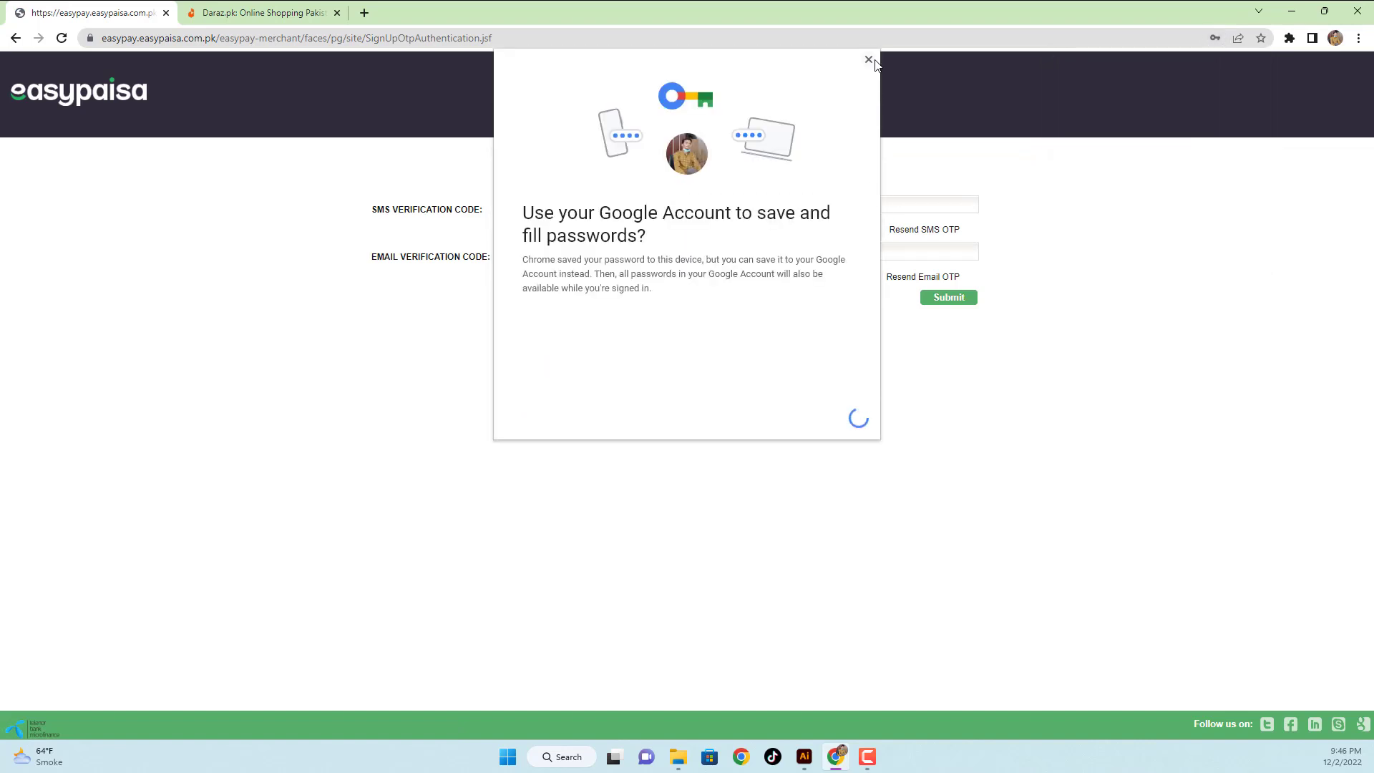
{"action": "left_click", "coordinate": [733, 417]}
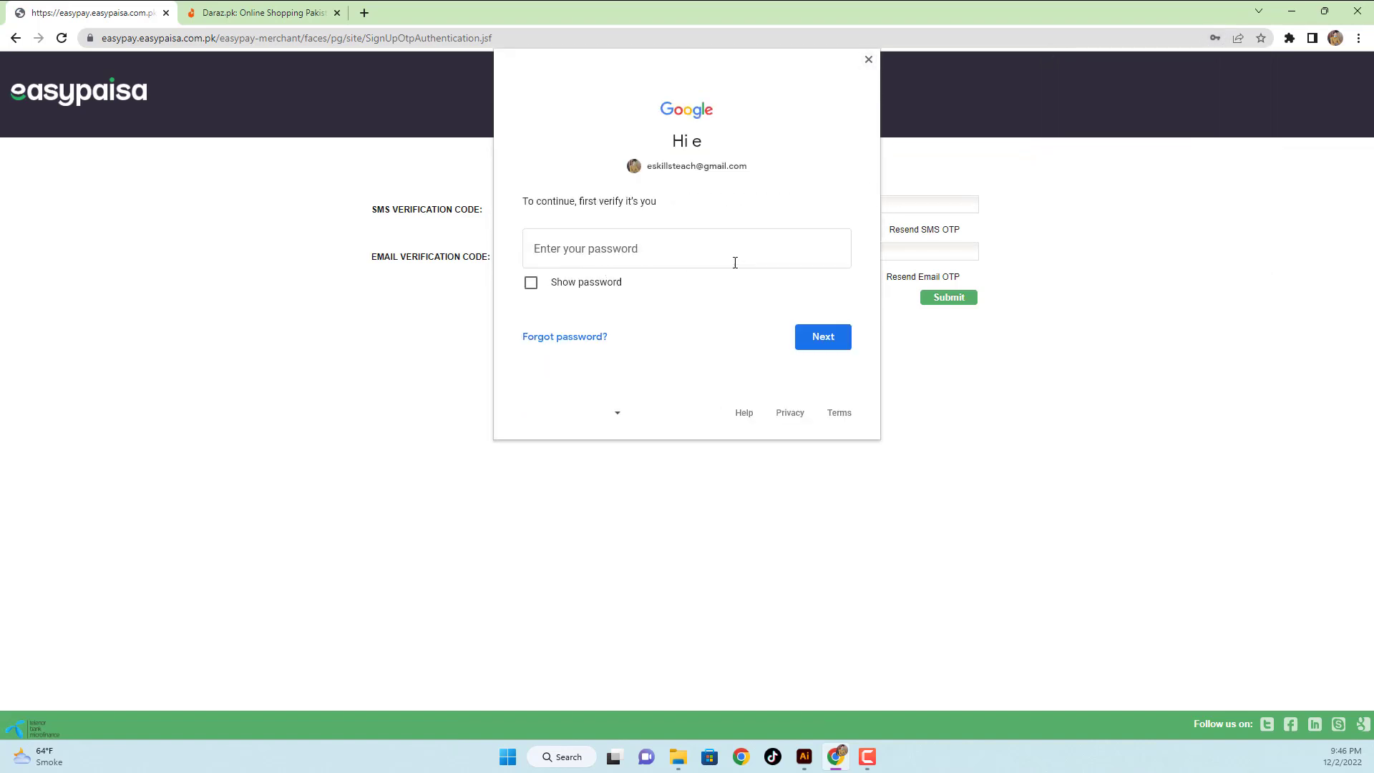
{"action": "left_click", "coordinate": [869, 59]}
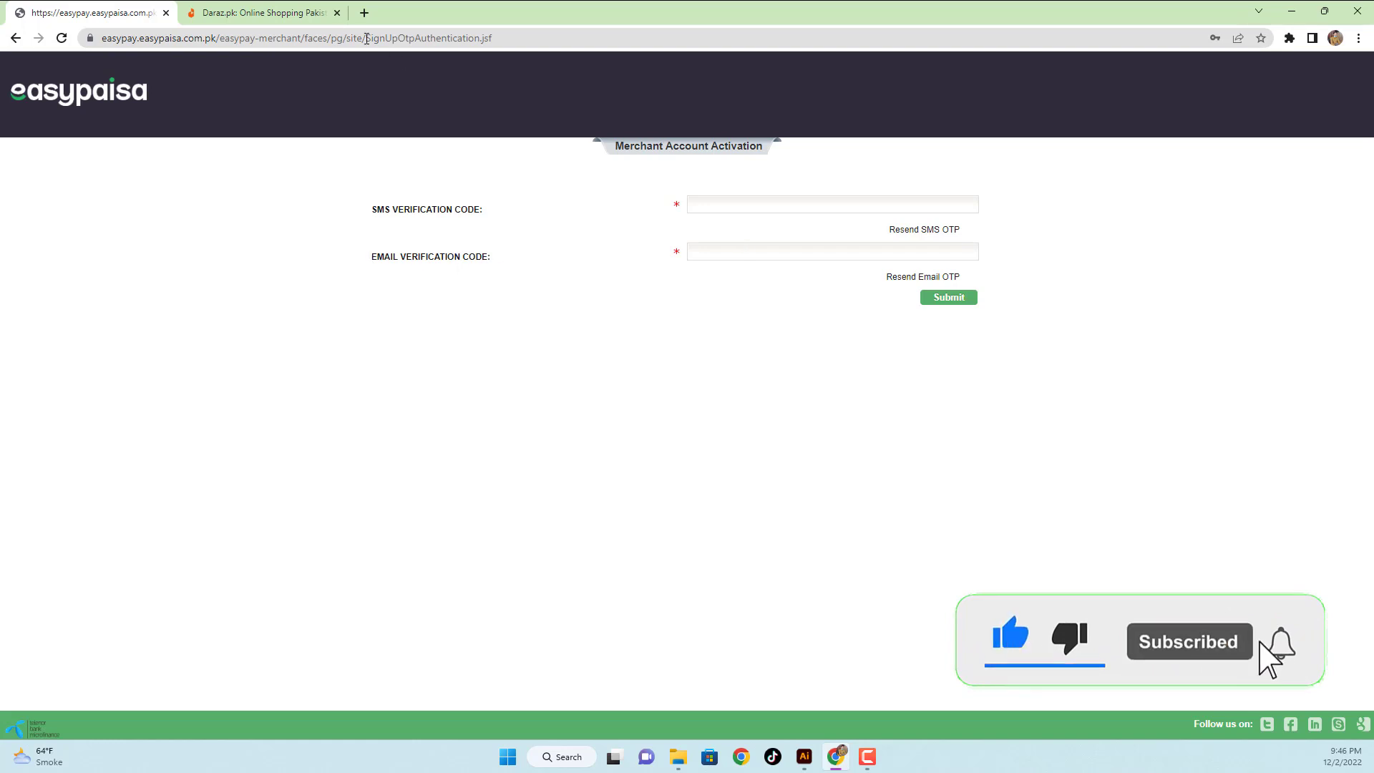
- Open Gmail in a new tab, then enter the SMS verification code on the activation page
{"action": "left_click", "coordinate": [364, 12]}
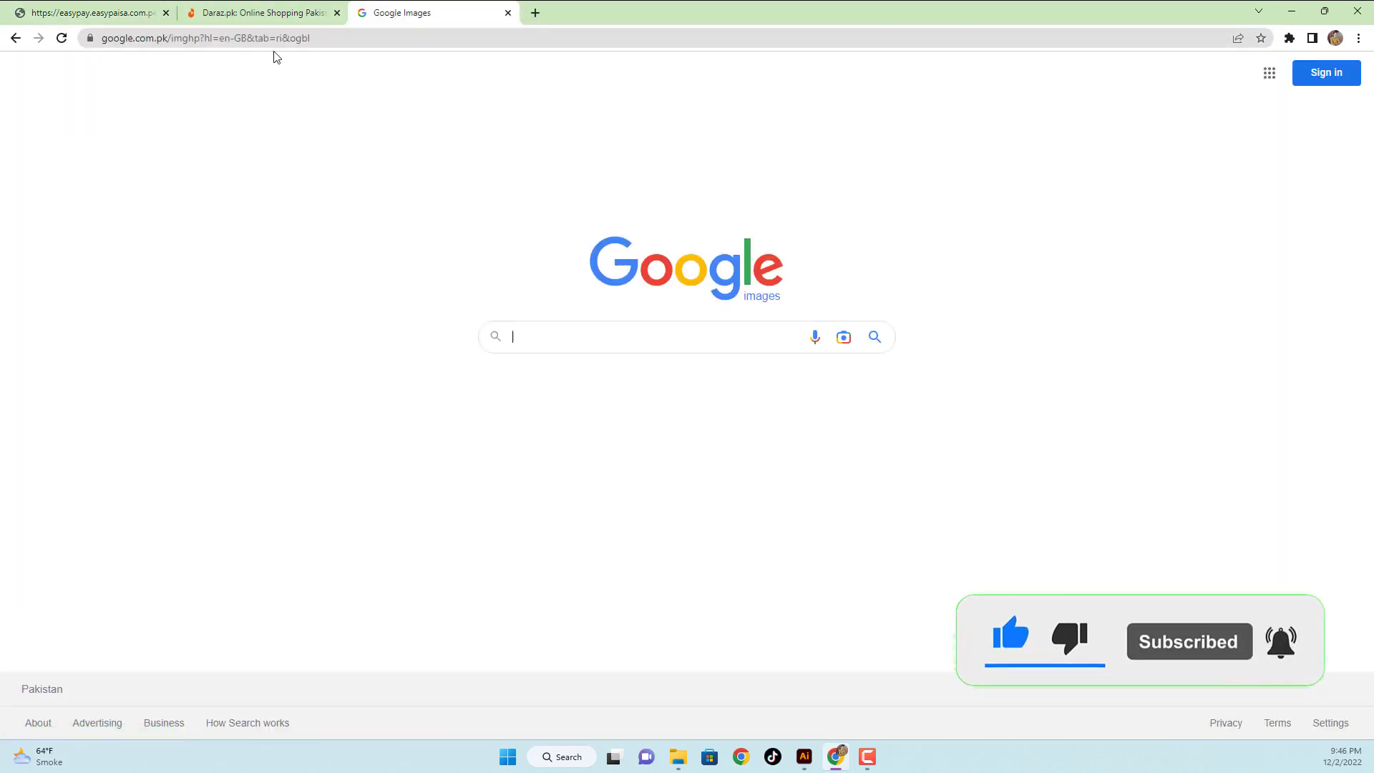
{"action": "left_click", "coordinate": [15, 38]}
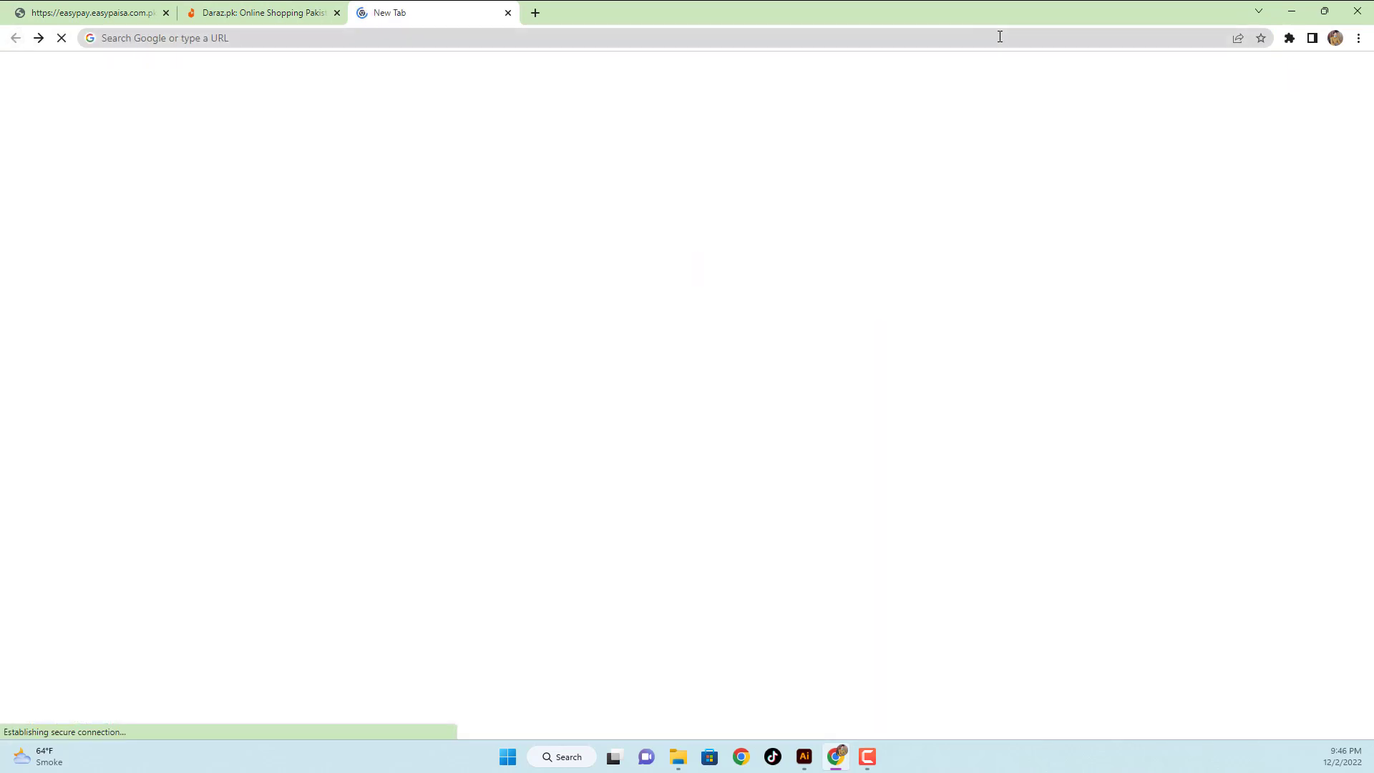
{"action": "left_click", "coordinate": [1236, 75]}
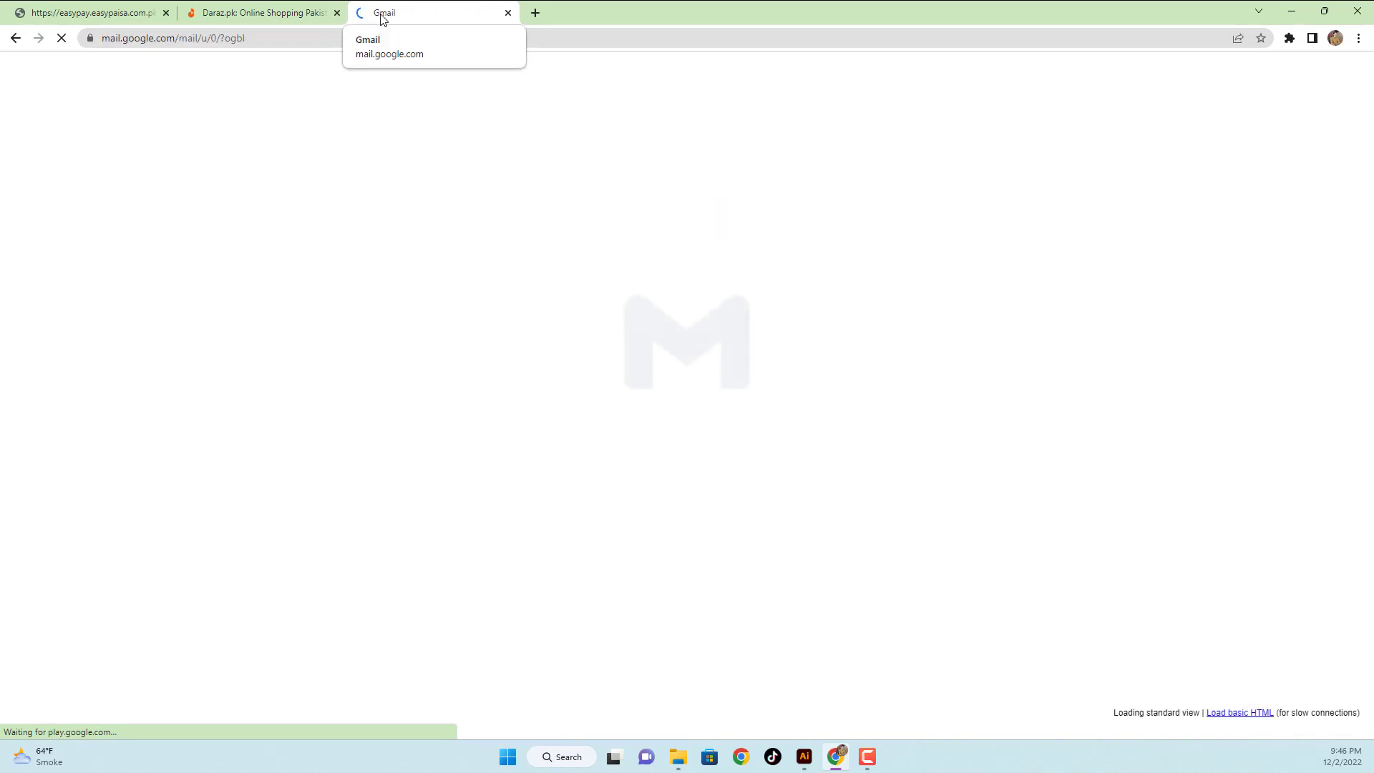
{"action": "left_click", "coordinate": [96, 7]}
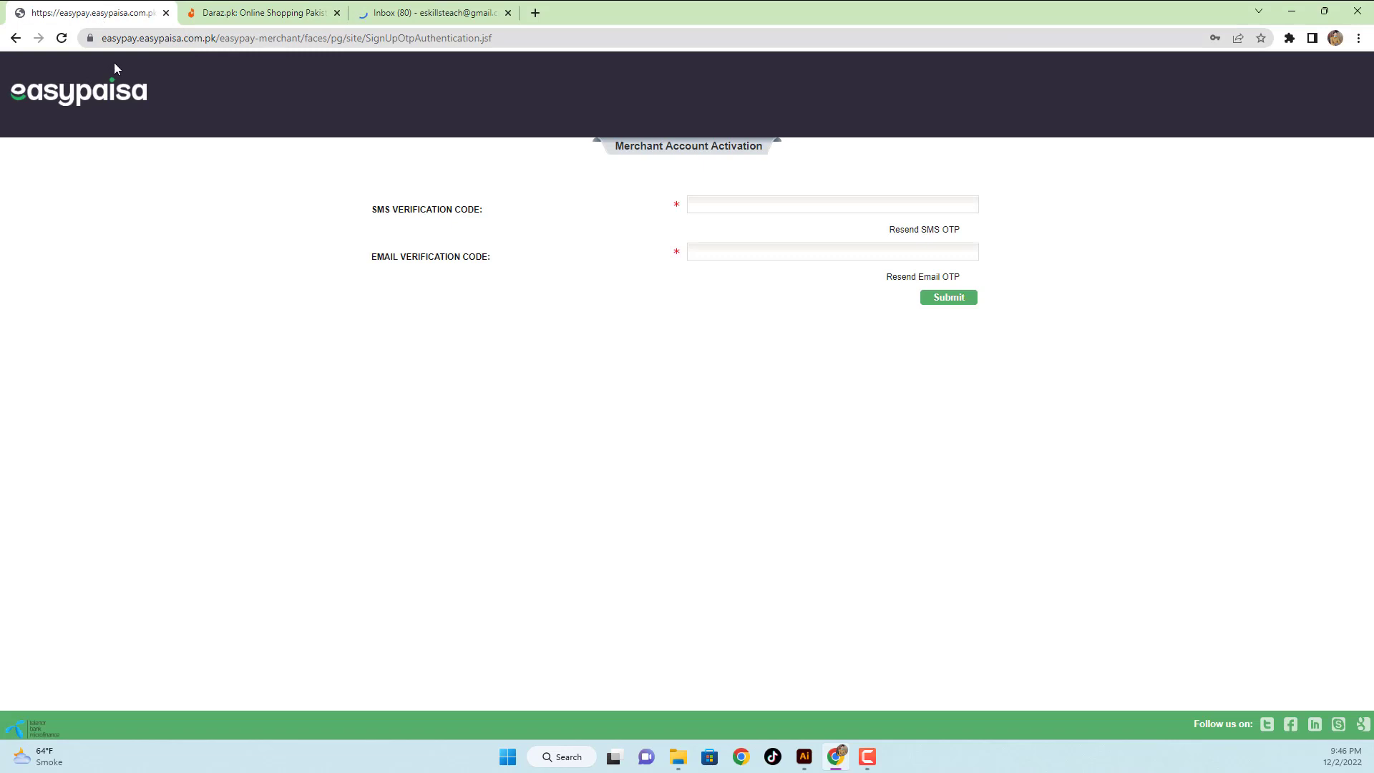
{"action": "left_click", "coordinate": [701, 204]}
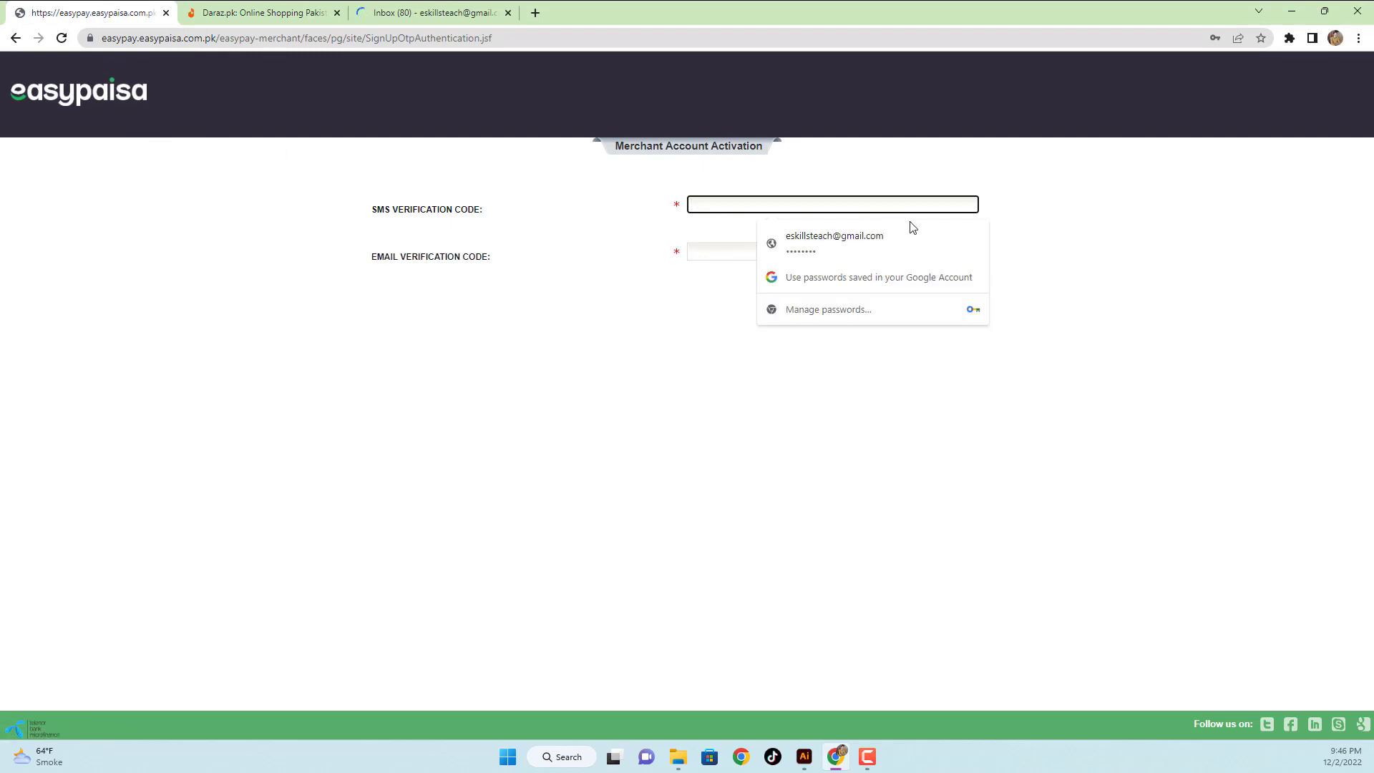
{"action": "type", "text": "1"}
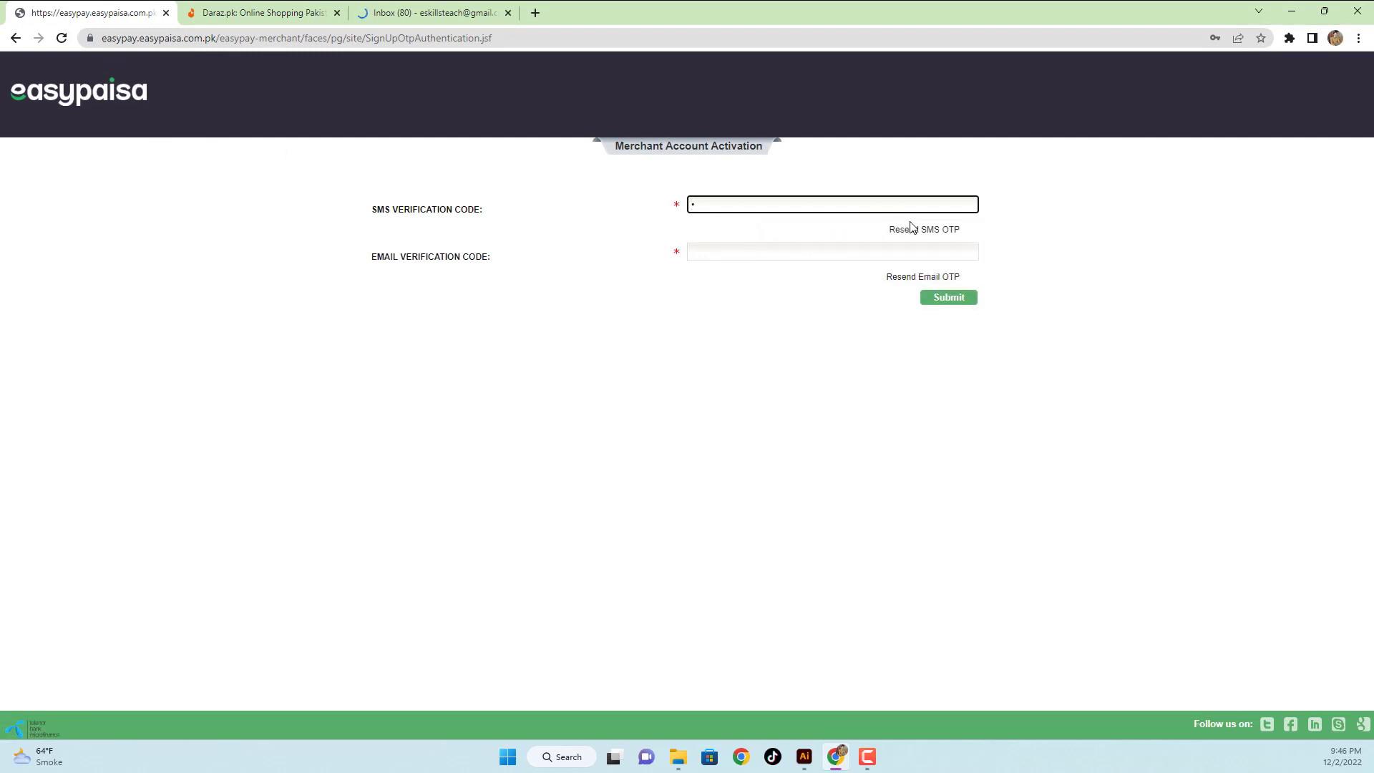
{"action": "type", "text": "1"}
{"action": "left_click", "coordinate": [882, 254]}
- Copy the verification code from the Easypaisa email in Gmail for the email code field
{"action": "left_click", "coordinate": [405, 12]}
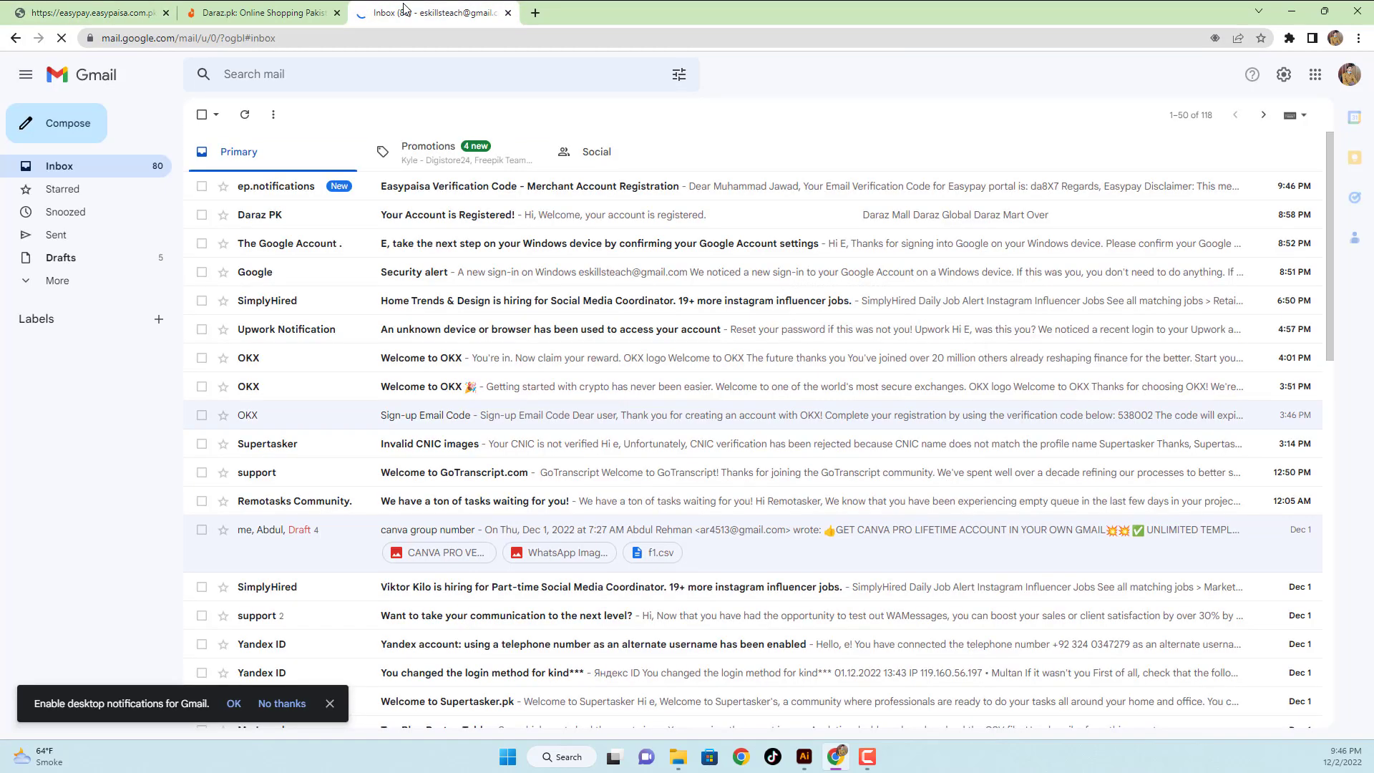
{"action": "left_click", "coordinate": [328, 190]}
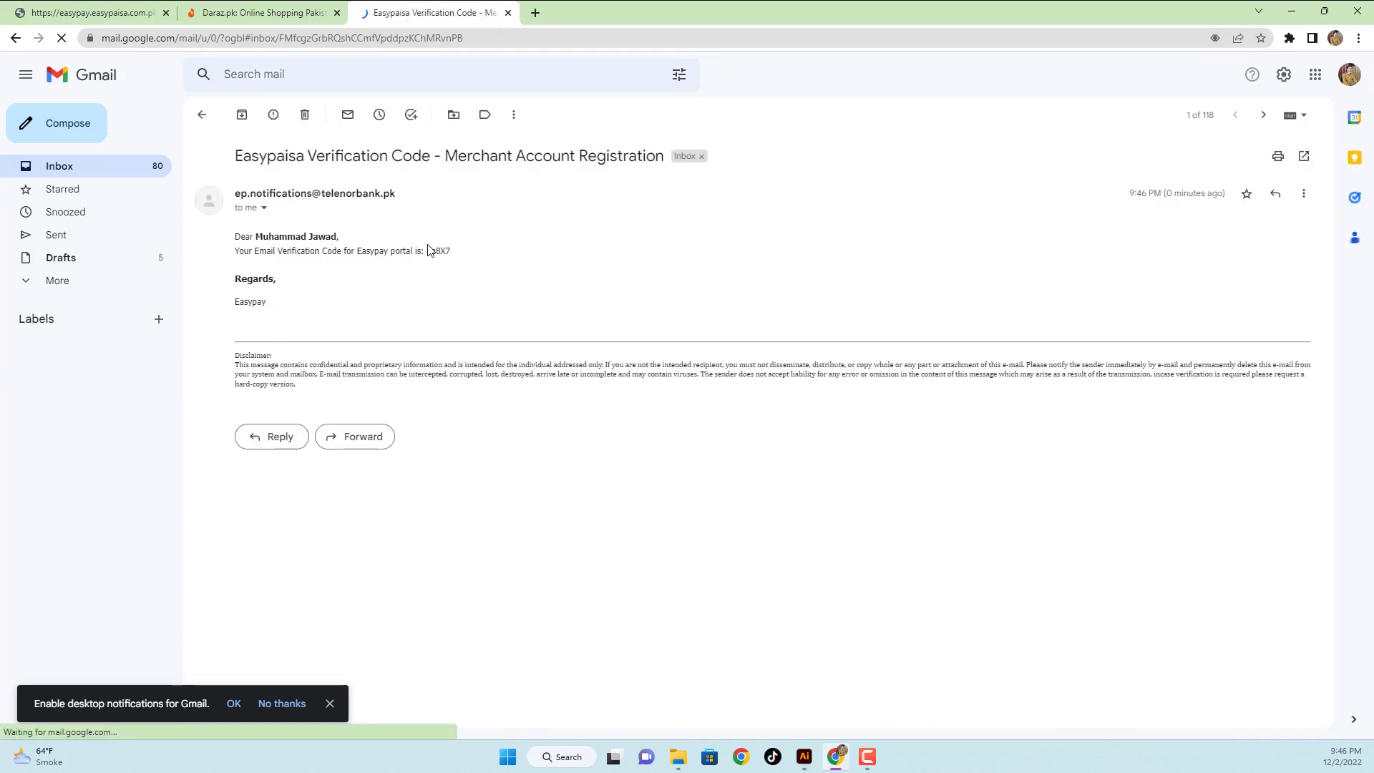
{"action": "left_click_drag", "start_coordinate": [427, 250], "coordinate": [454, 250]}
{"action": "right_click", "coordinate": [454, 250]}
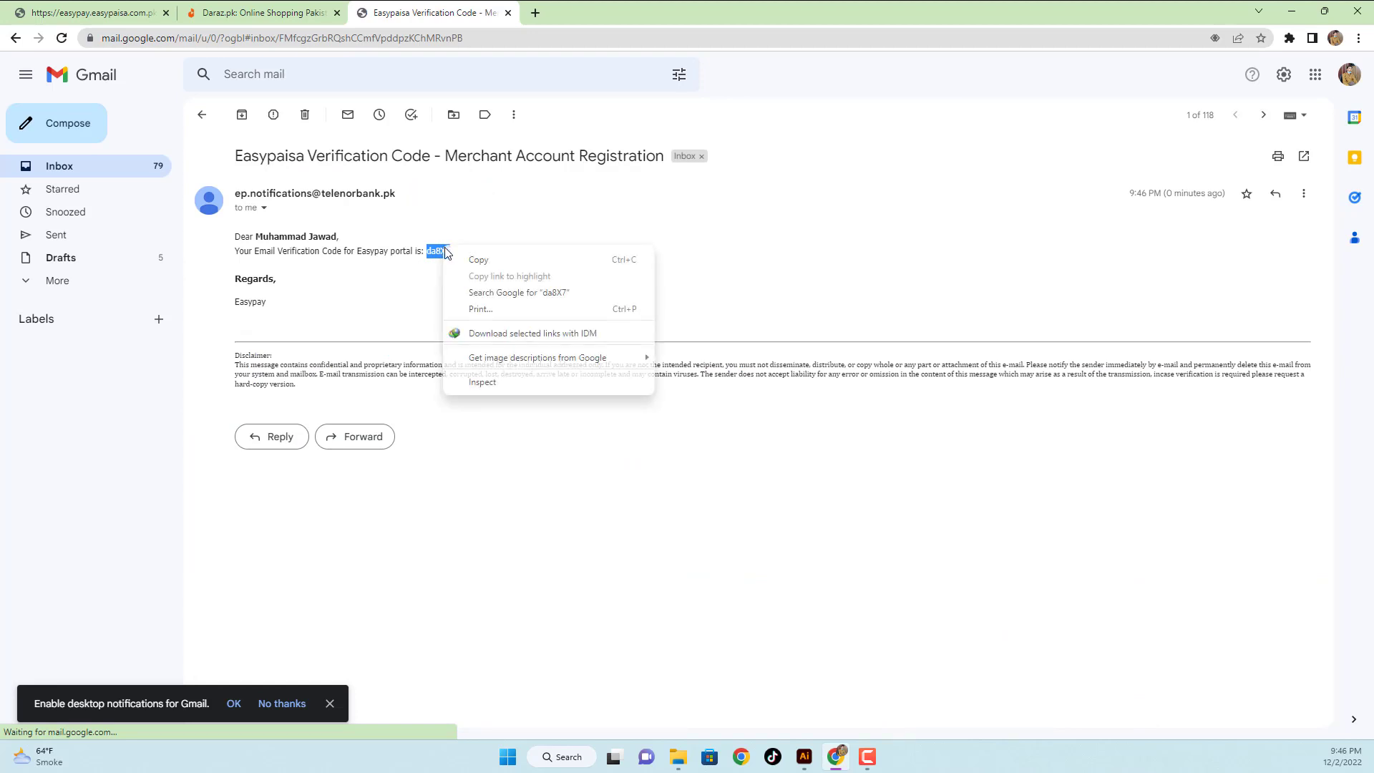
{"action": "left_click", "coordinate": [474, 260]}
{"action": "left_click", "coordinate": [105, 6]}
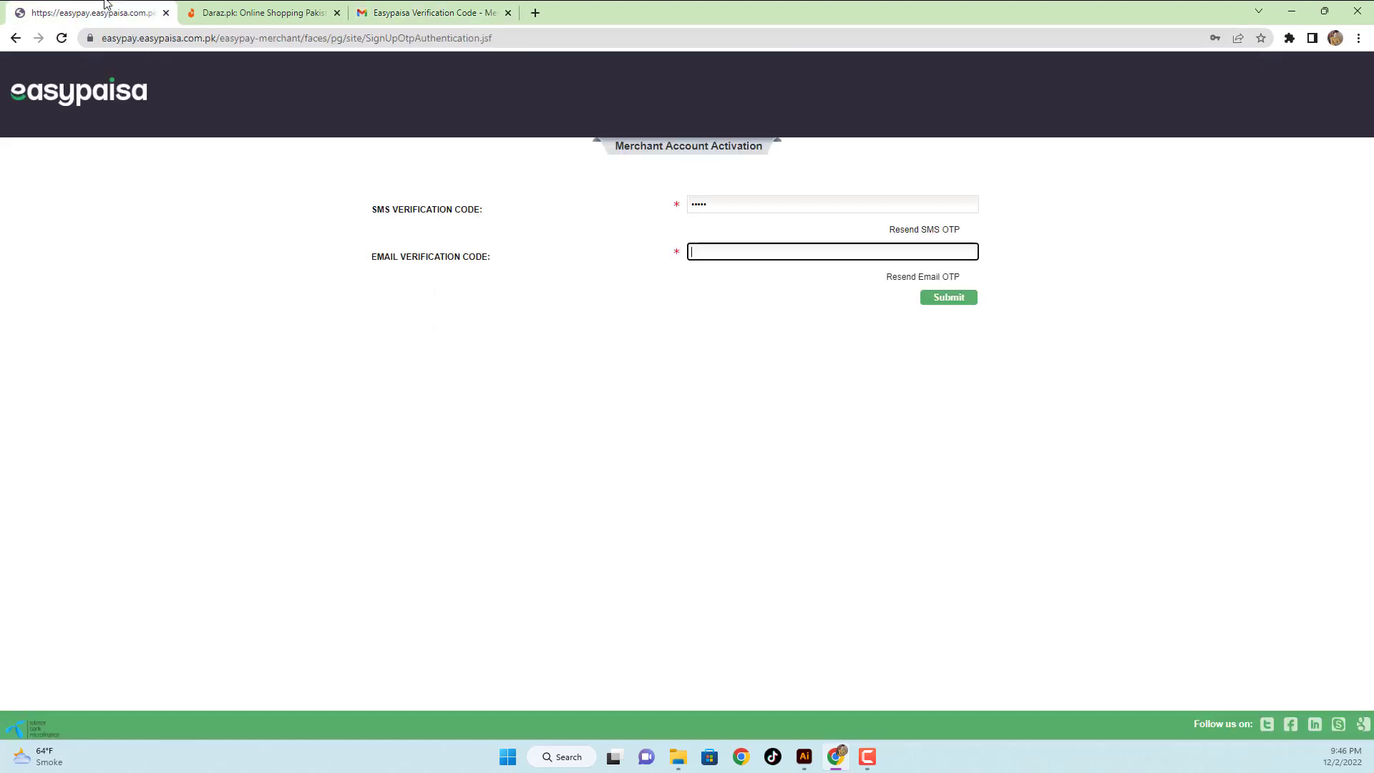
{"action": "right_click", "coordinate": [696, 252]}
- Paste the email code, submit both codes, decline the password update, and log in
{"action": "left_click", "coordinate": [736, 405]}
{"action": "left_click", "coordinate": [956, 304]}
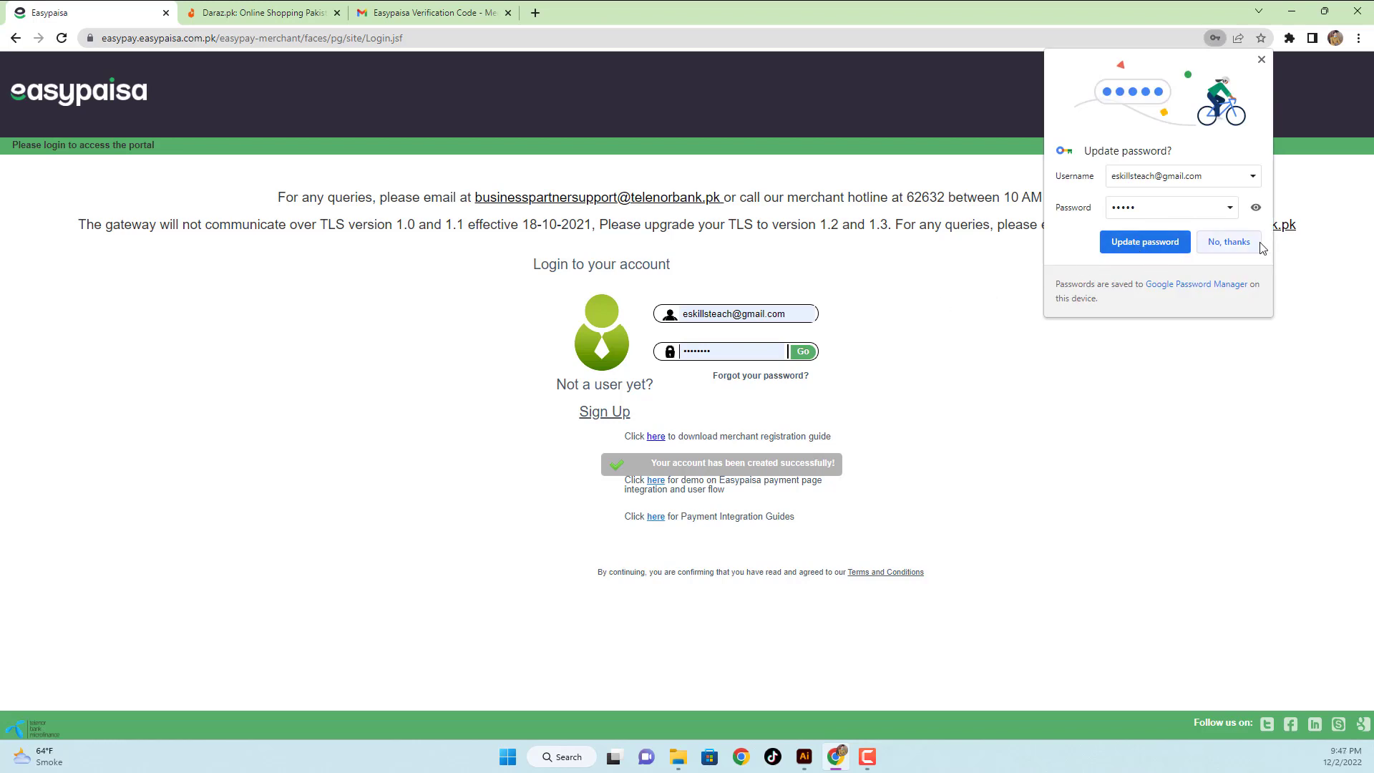
{"action": "left_click", "coordinate": [1228, 242]}
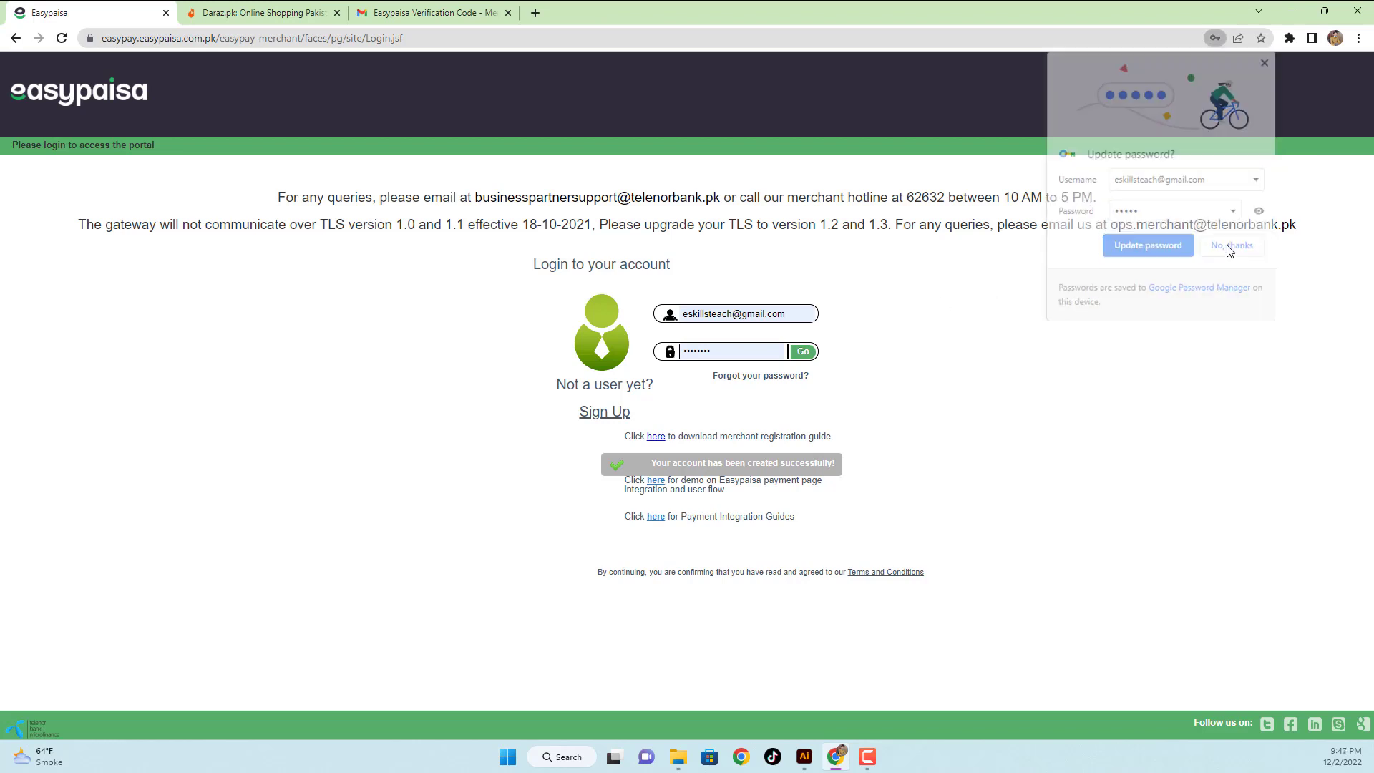
{"action": "left_click", "coordinate": [799, 355]}
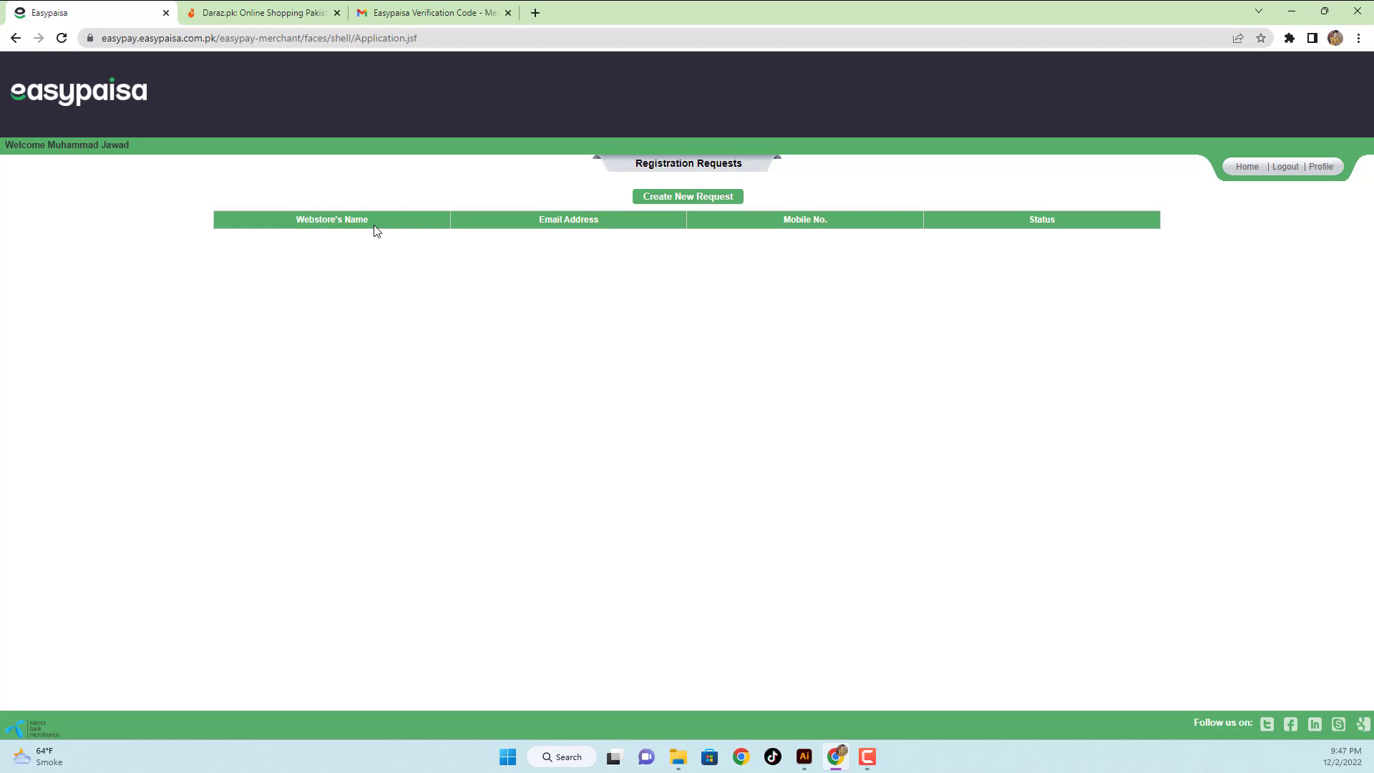
- Create a new merchant registration request from the Registration Requests page
{"action": "left_click", "coordinate": [673, 197]}
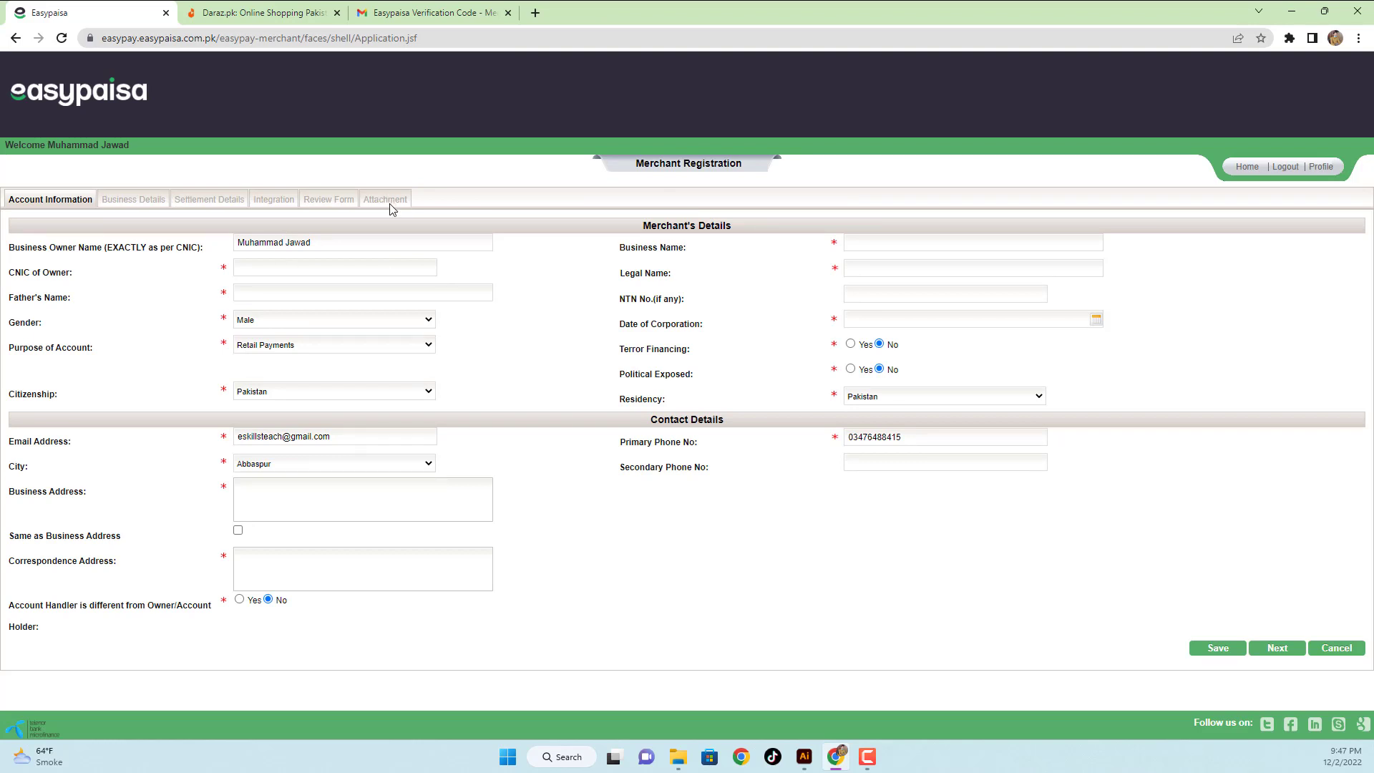
- Enter the owner's CNIC number and the father's name, correcting the capitalisation
{"action": "left_click", "coordinate": [383, 268]}
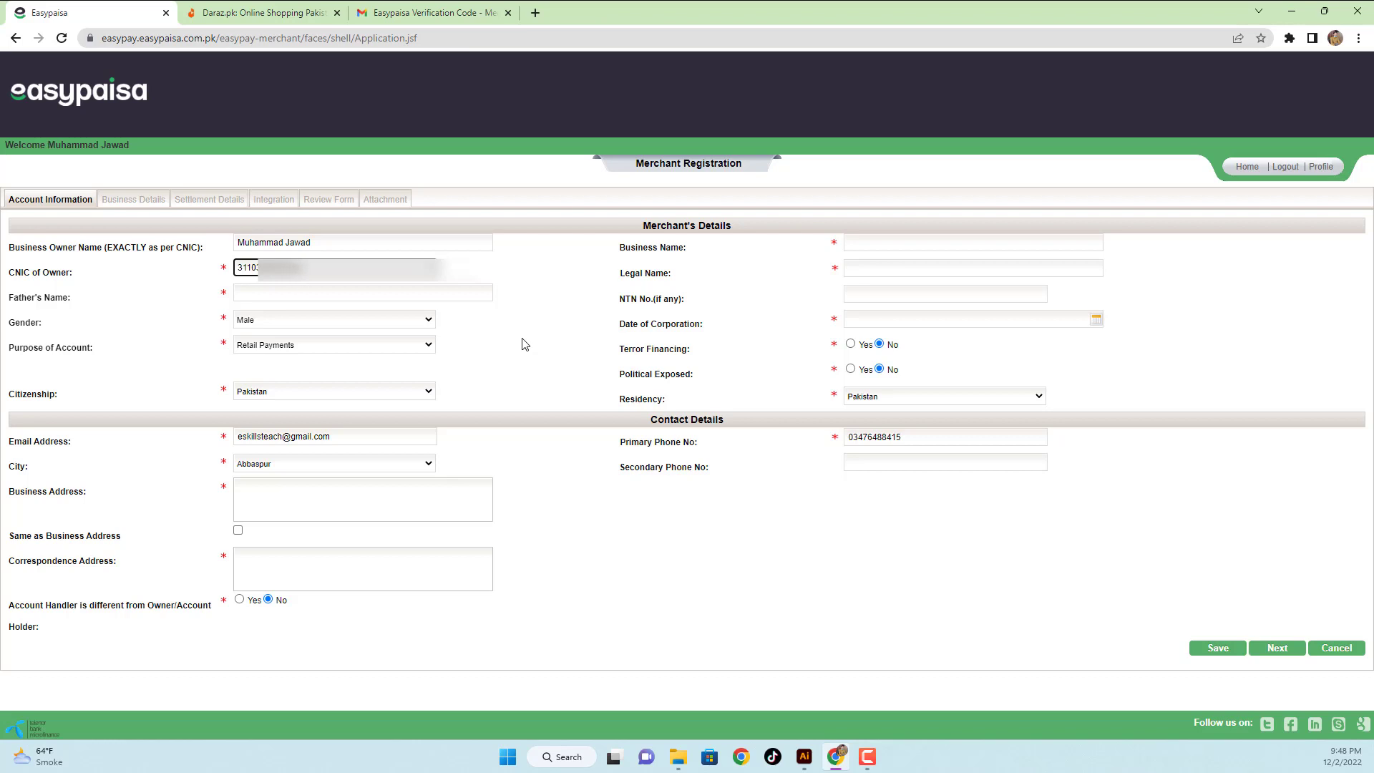
{"action": "left_click", "coordinate": [291, 295]}
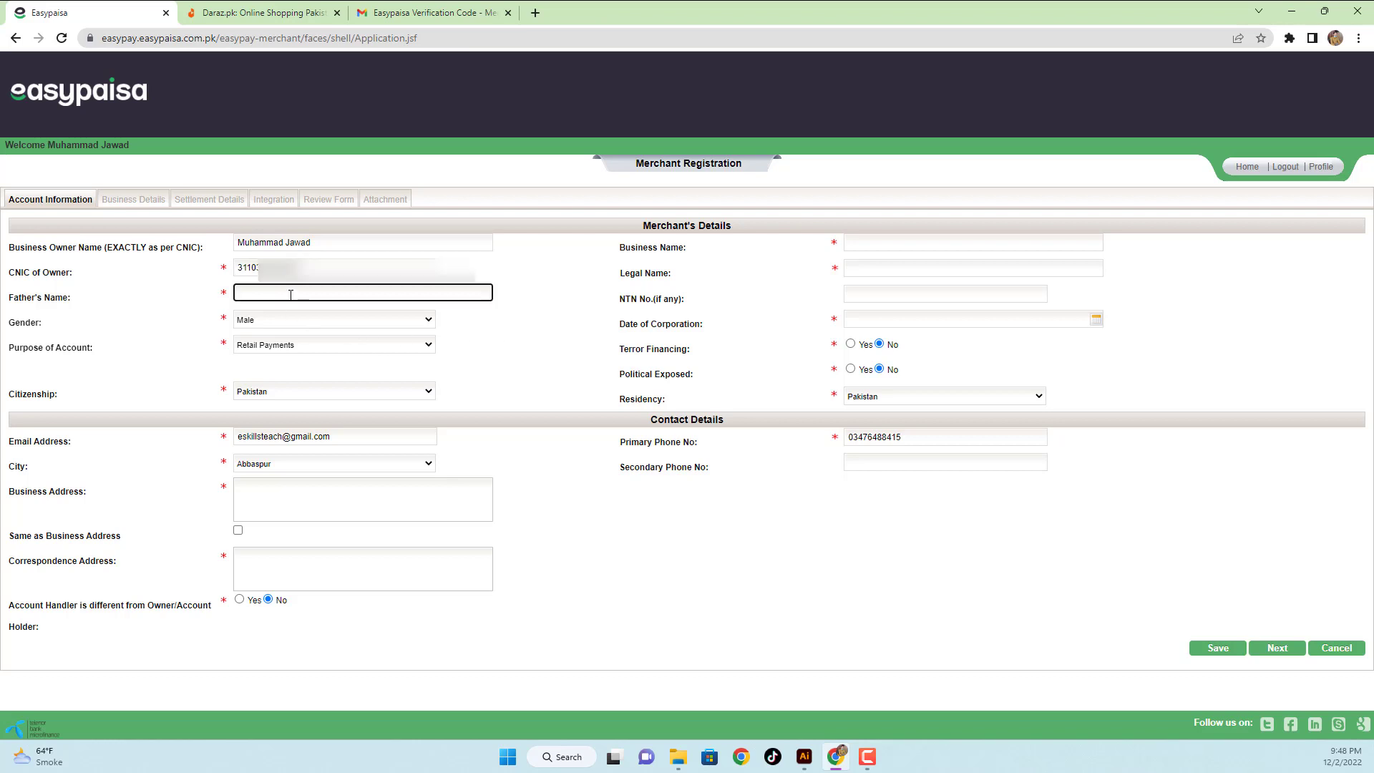
{"action": "type", "text": "M"}
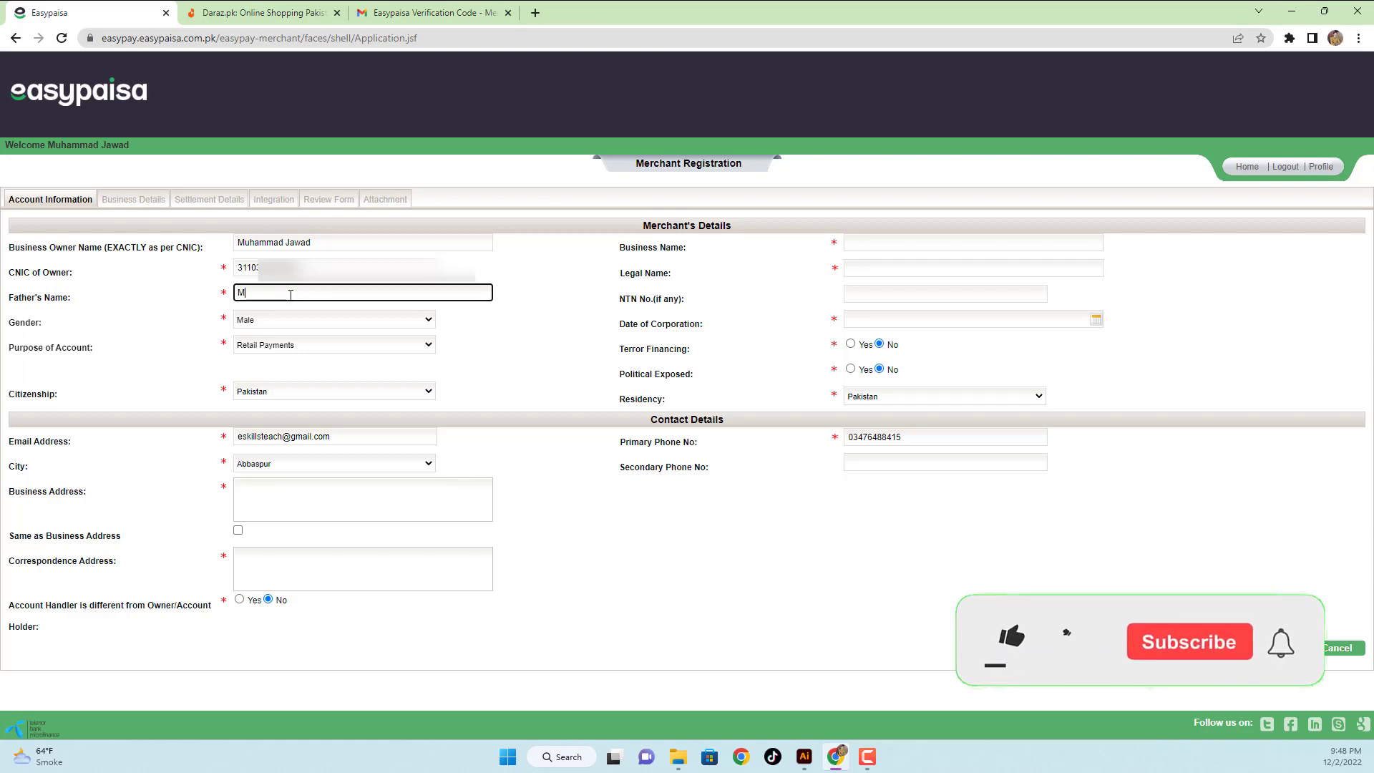
{"action": "type", "text": "UHAMMAD"}
{"action": "key", "text": "BackSpace"}
{"action": "key", "text": "BackSpace"}
{"action": "key", "text": "BackSpace"}
{"action": "key", "text": "BackSpace"}
{"action": "key", "text": "BackSpace"}
{"action": "key", "text": "BackSpace"}
{"action": "key", "text": "BackSpace"}
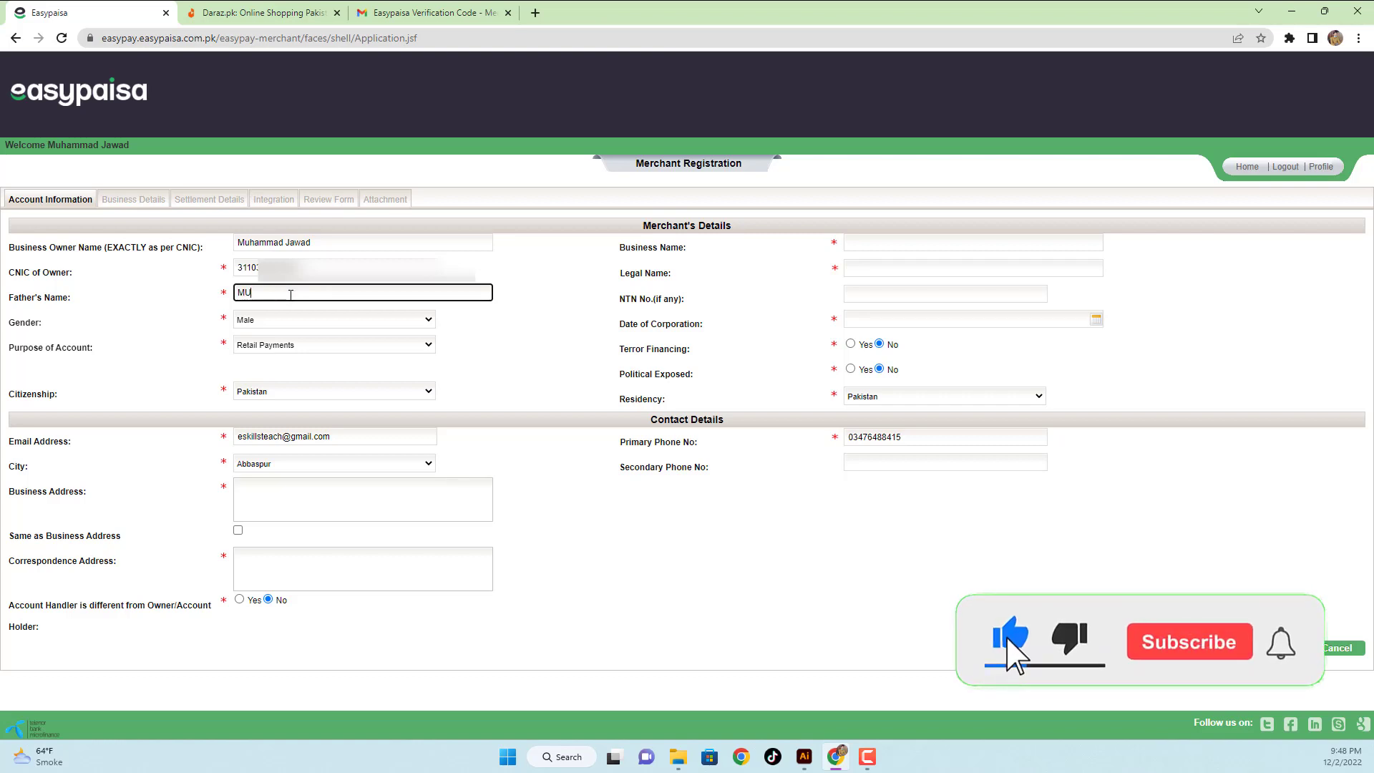
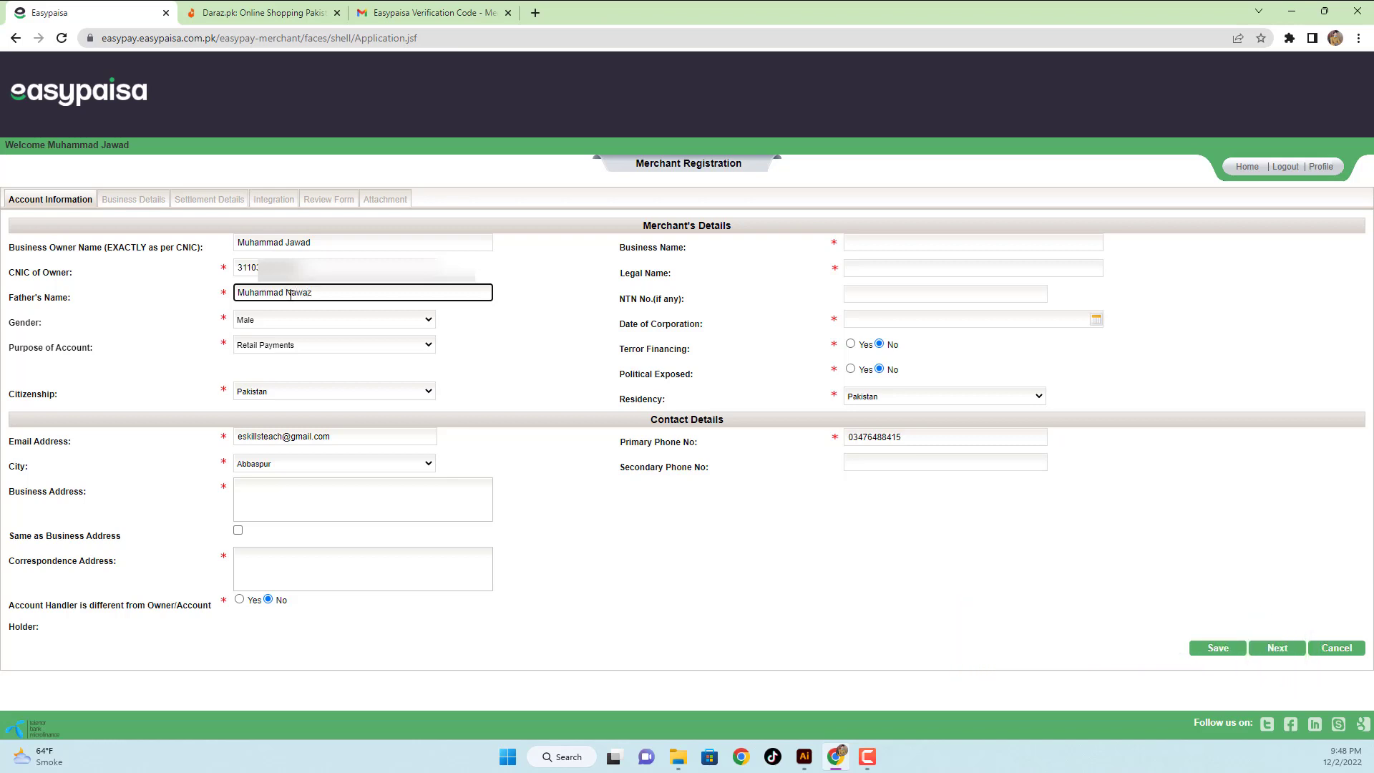
- Change Purpose of Account from Retail Payments to Online Payments
{"action": "left_click", "coordinate": [281, 349]}
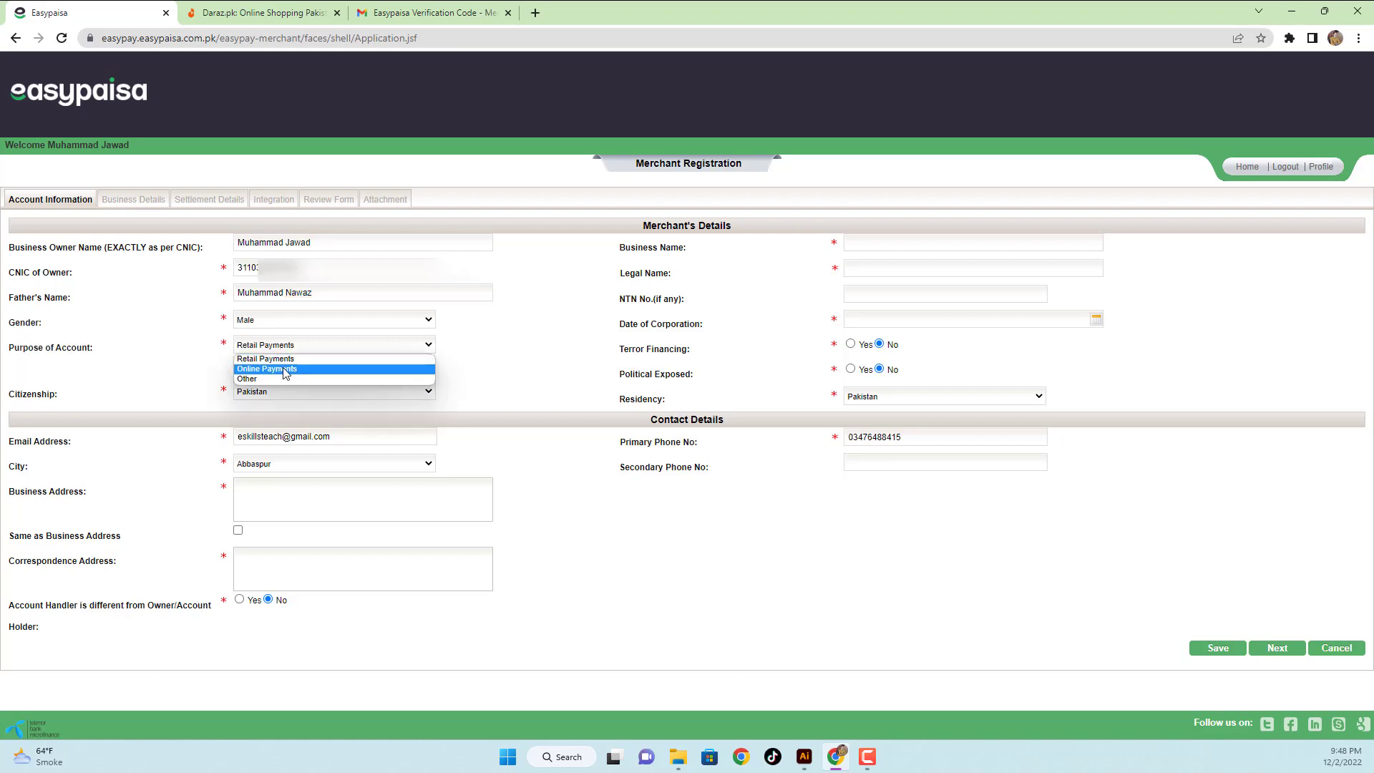
{"action": "left_click", "coordinate": [285, 368]}
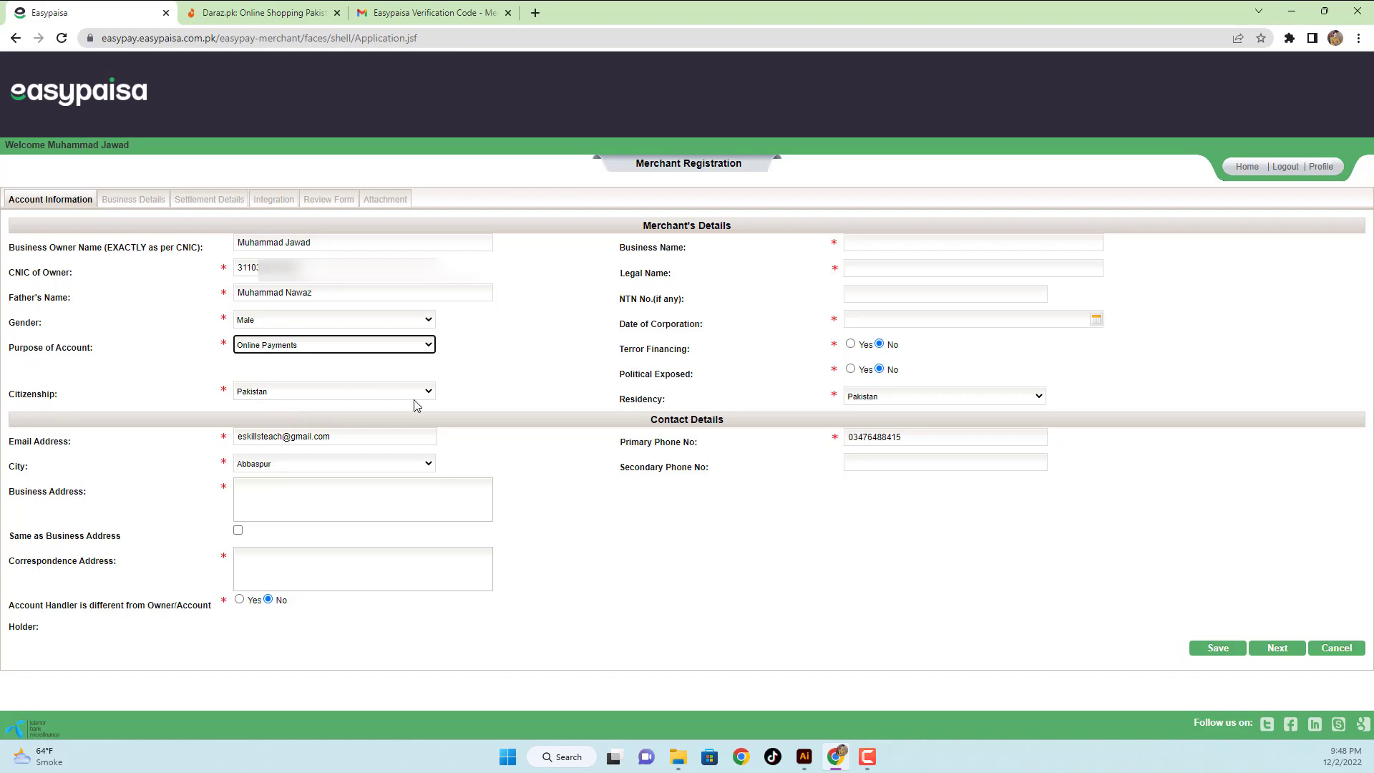
{"action": "left_click", "coordinate": [876, 236]}
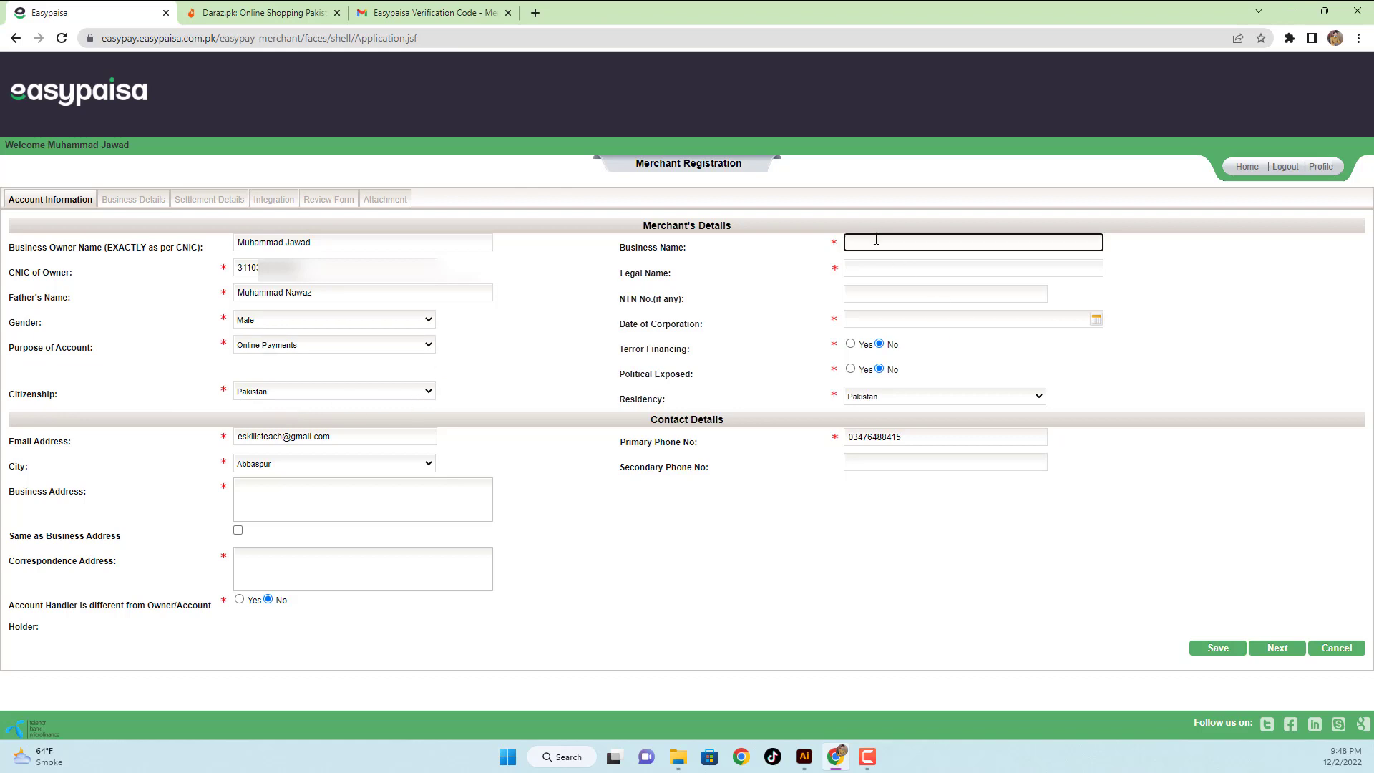
- Enter eSkils Software House as the business and legal names, fixing typos
{"action": "type", "text": "eSKils Software Huouse"}
{"action": "key", "text": "Tab"}
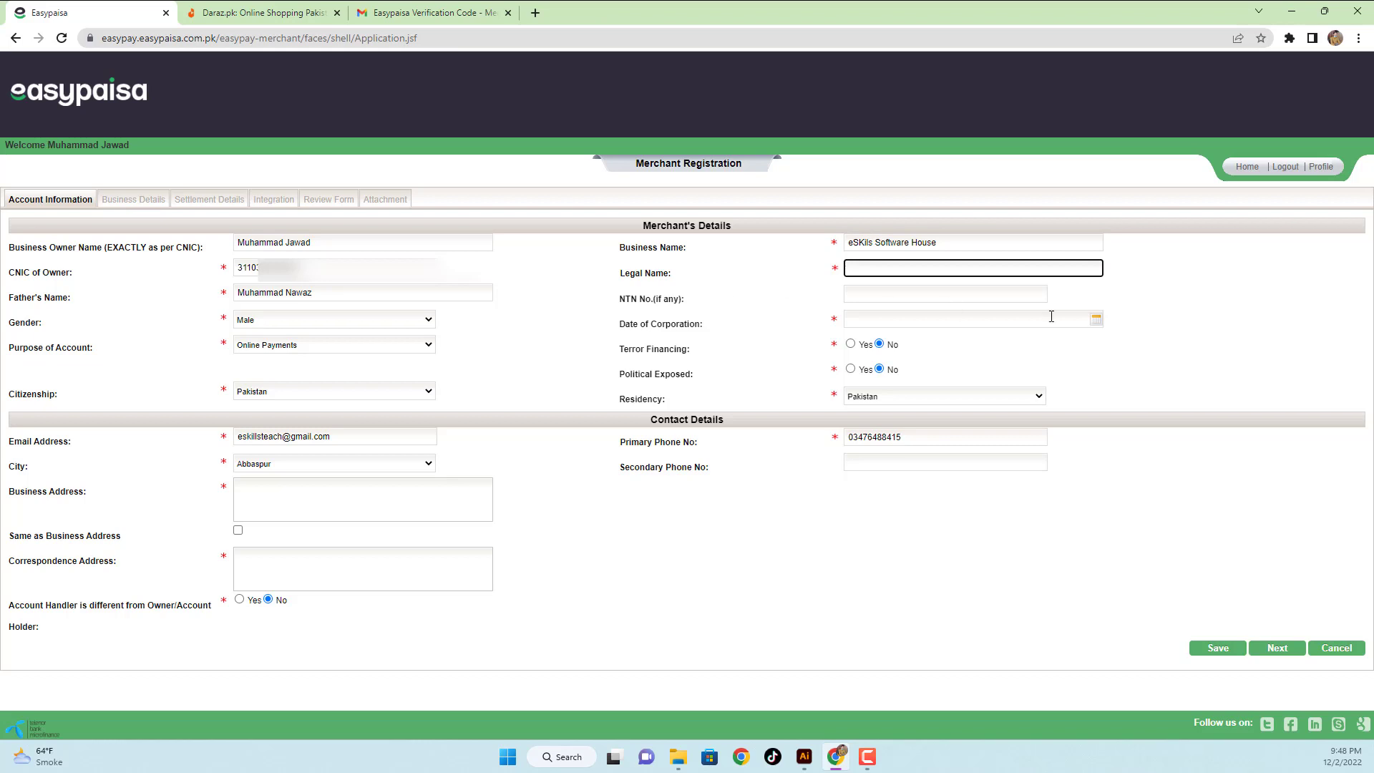
{"action": "type", "text": "eSKils SOftware House"}
{"action": "left_click", "coordinate": [885, 267]}
{"action": "key", "text": "BackSpace"}
{"action": "type", "text": "o"}
- Set Date of Corporation to 07/15/2022 using the calendar
{"action": "left_click", "coordinate": [1095, 319]}
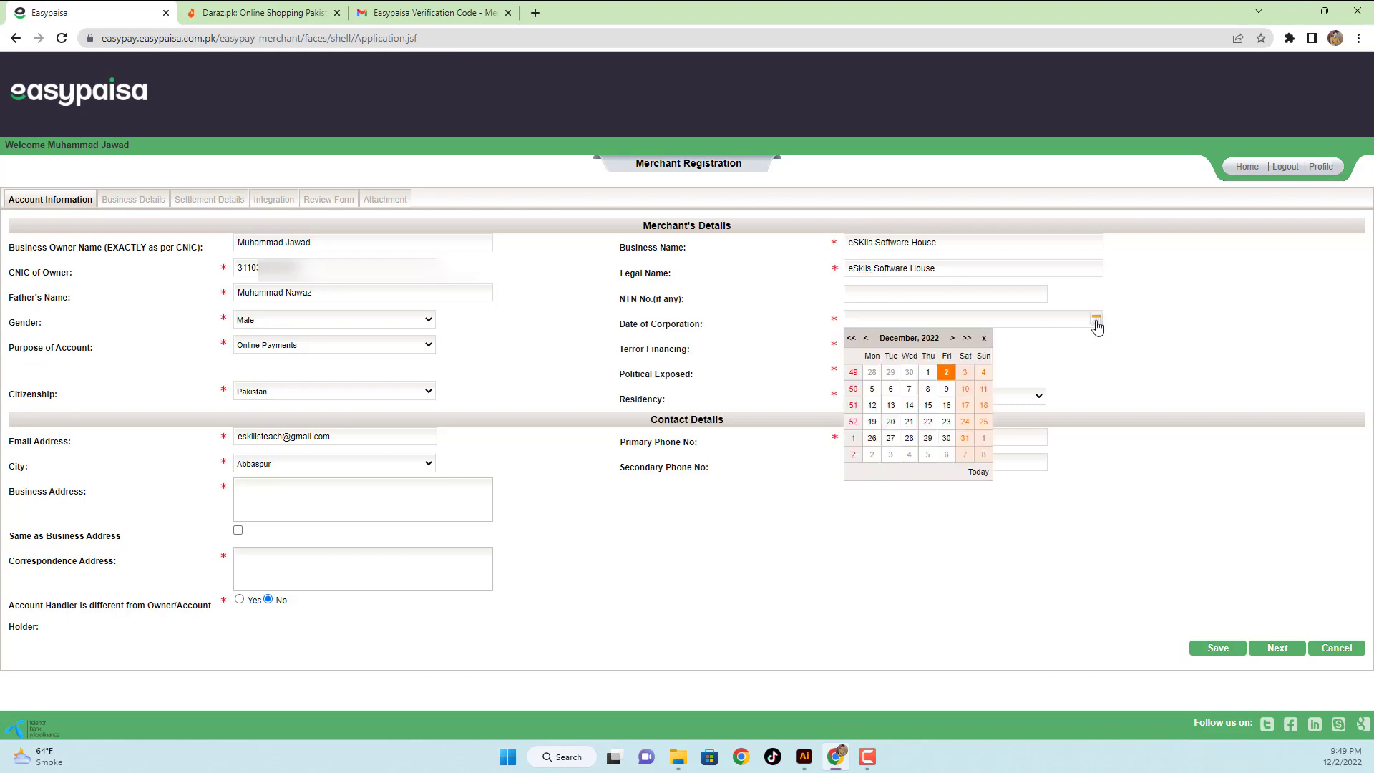
{"action": "left_click", "coordinate": [919, 339]}
{"action": "left_click", "coordinate": [934, 419]}
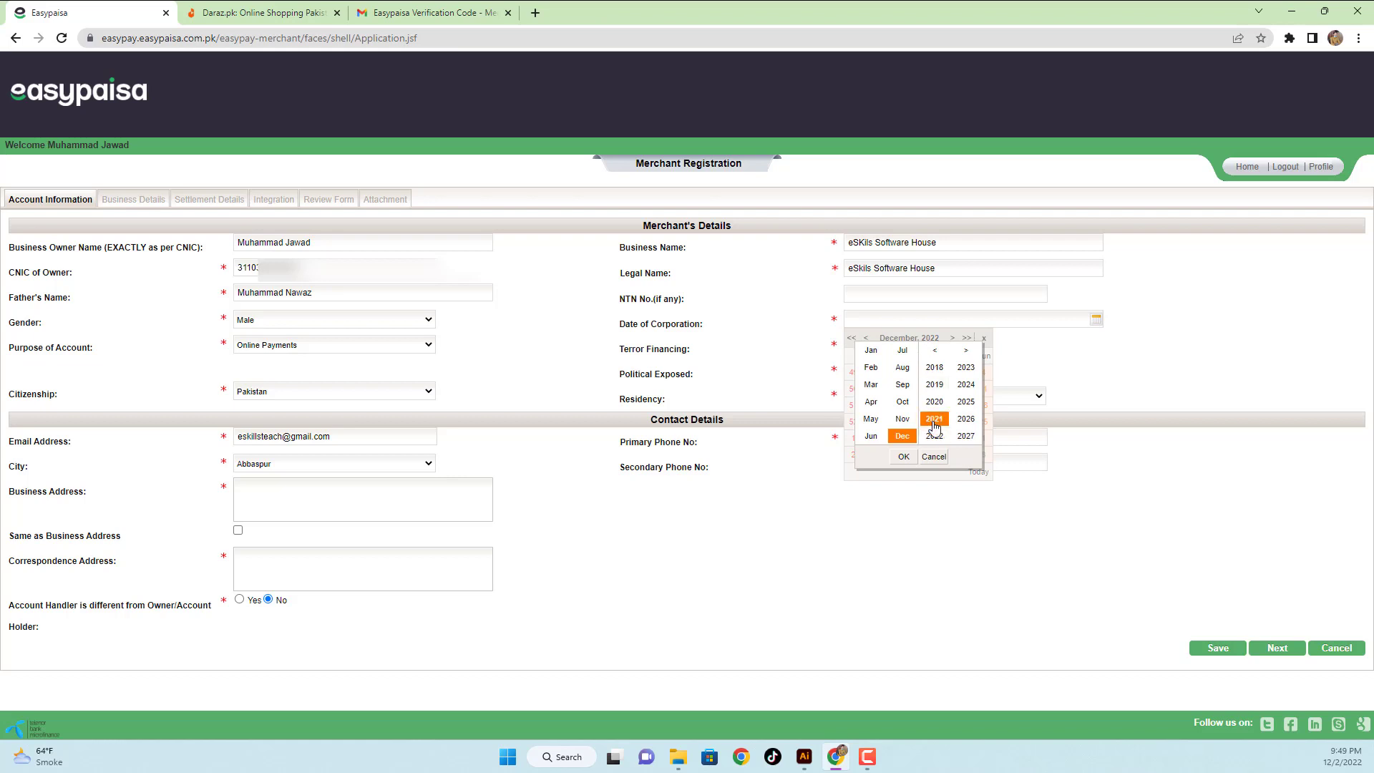
{"action": "left_click", "coordinate": [934, 434]}
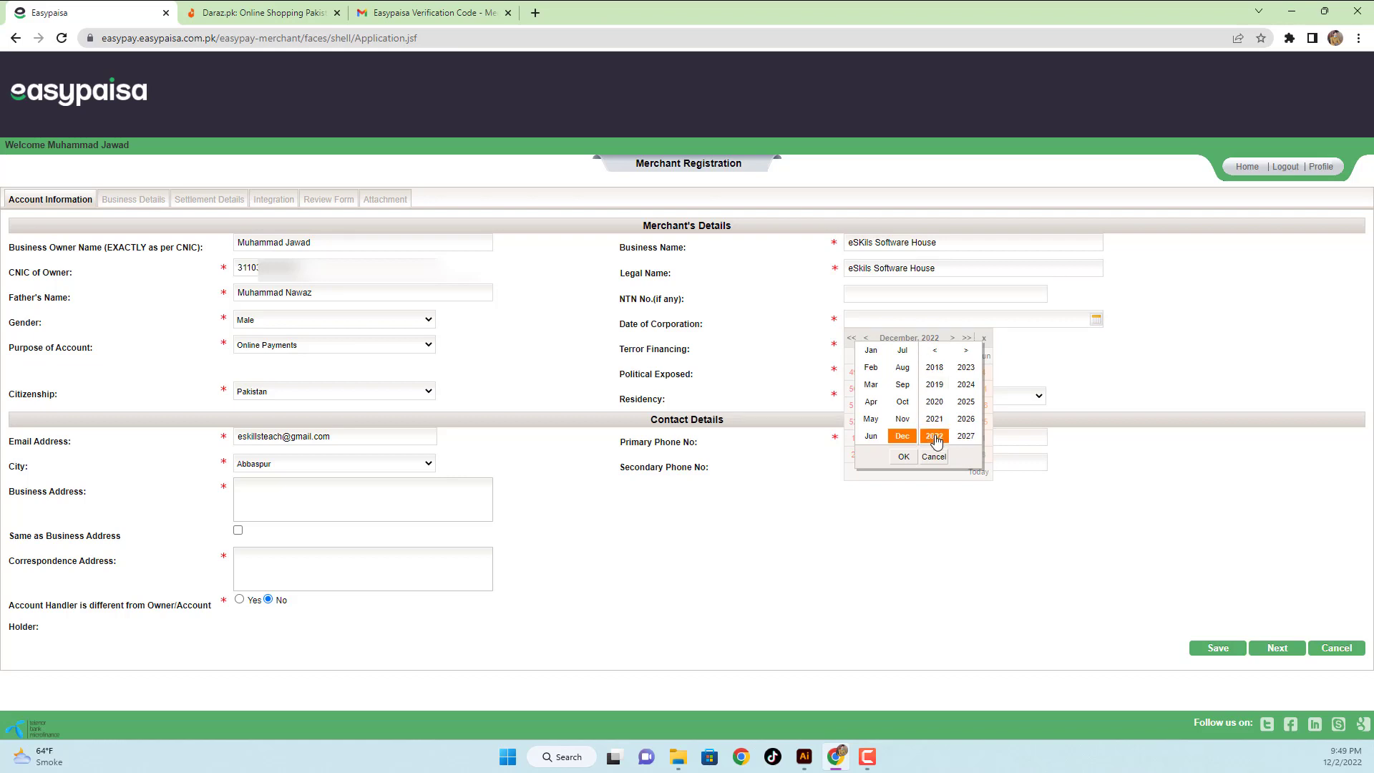
{"action": "left_click", "coordinate": [902, 351]}
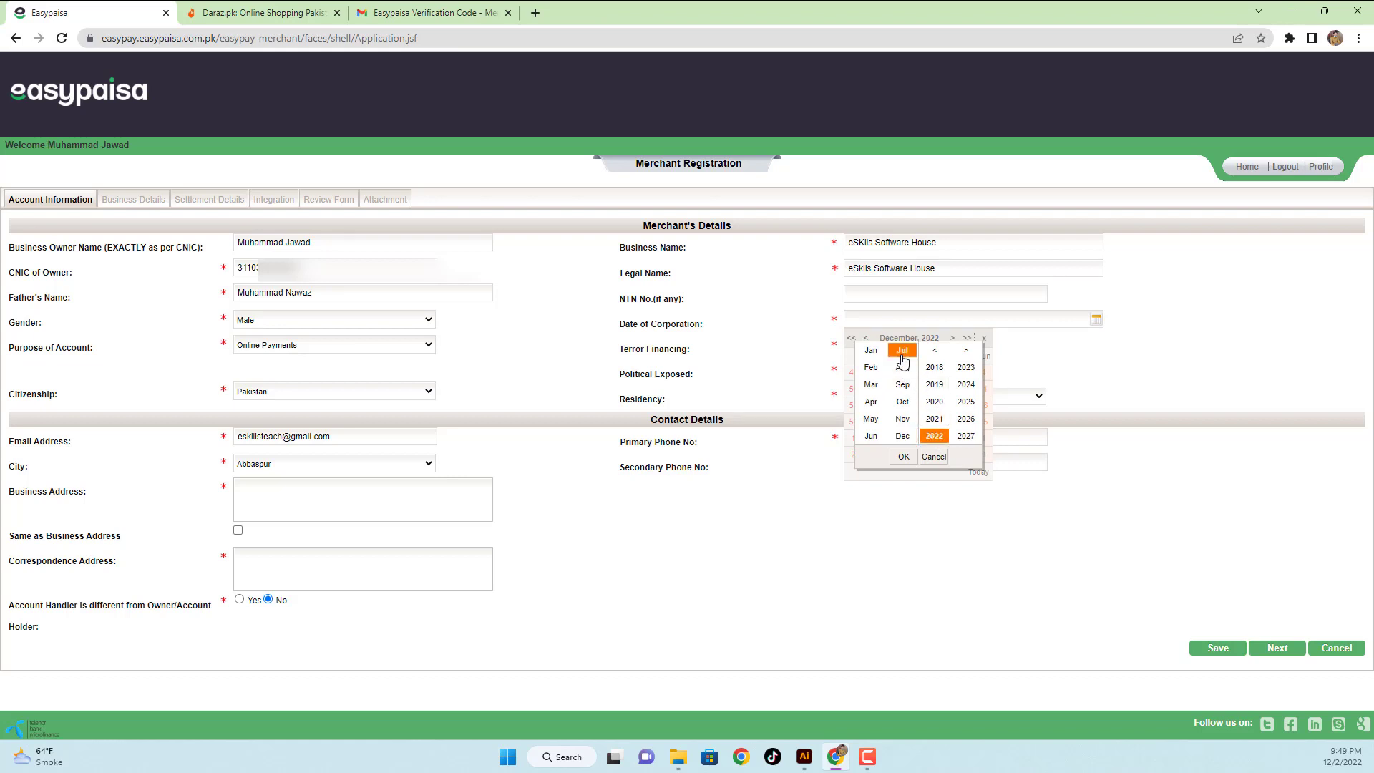
{"action": "left_click", "coordinate": [903, 456]}
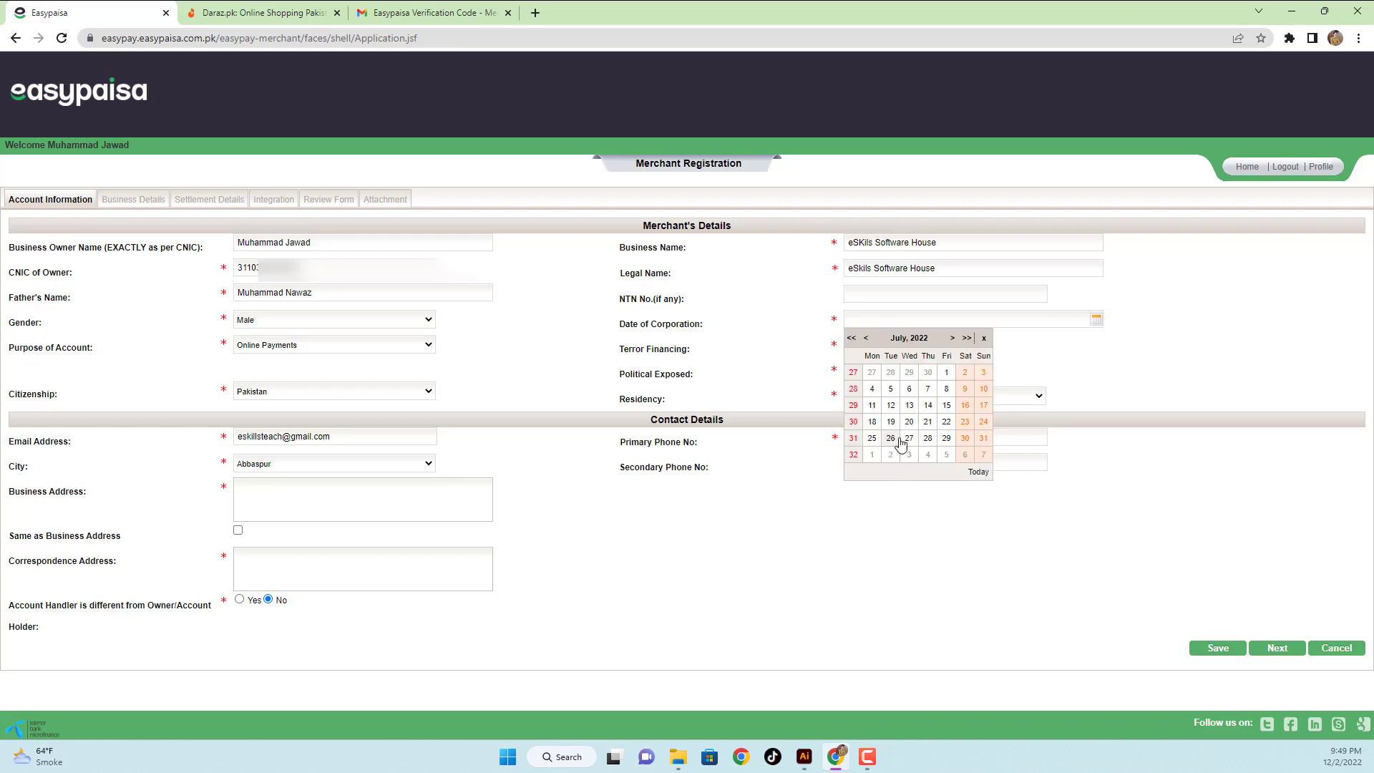
{"action": "left_click", "coordinate": [945, 407]}
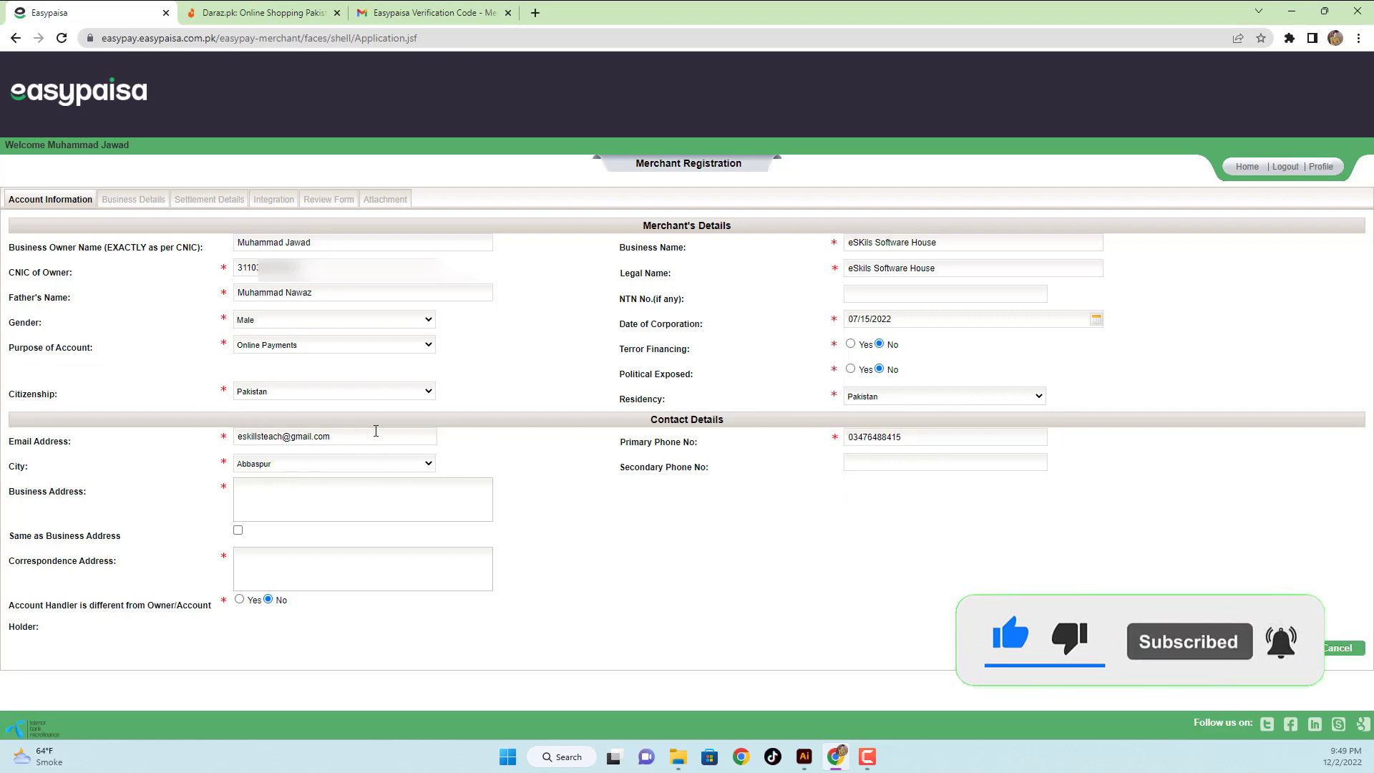
- Select Fort Abbas as the city
{"action": "left_click", "coordinate": [323, 466]}
{"action": "scroll", "coordinate": [306, 615], "scroll_direction": "down", "scroll_amount": 10}
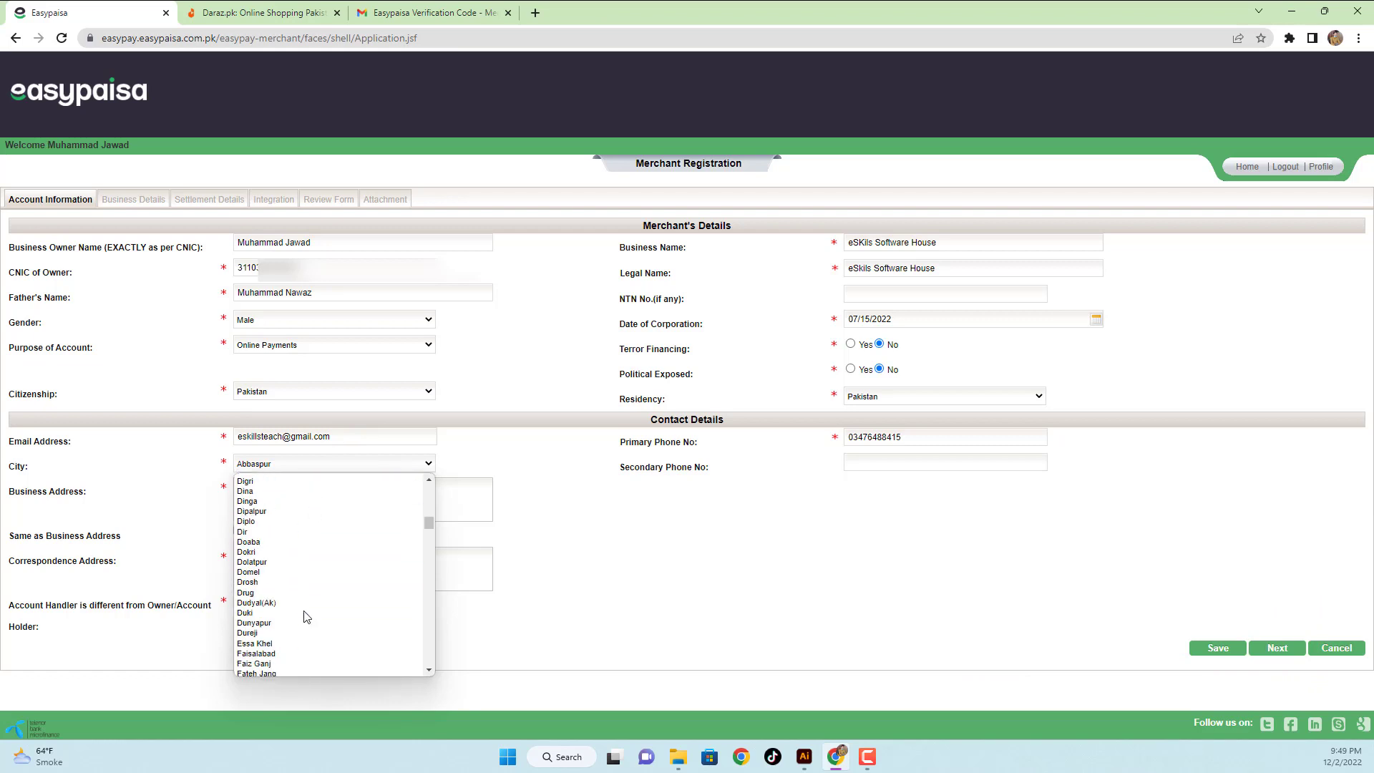
{"action": "key", "text": "f"}
{"action": "key", "text": "Down"}
{"action": "key", "text": "Down"}
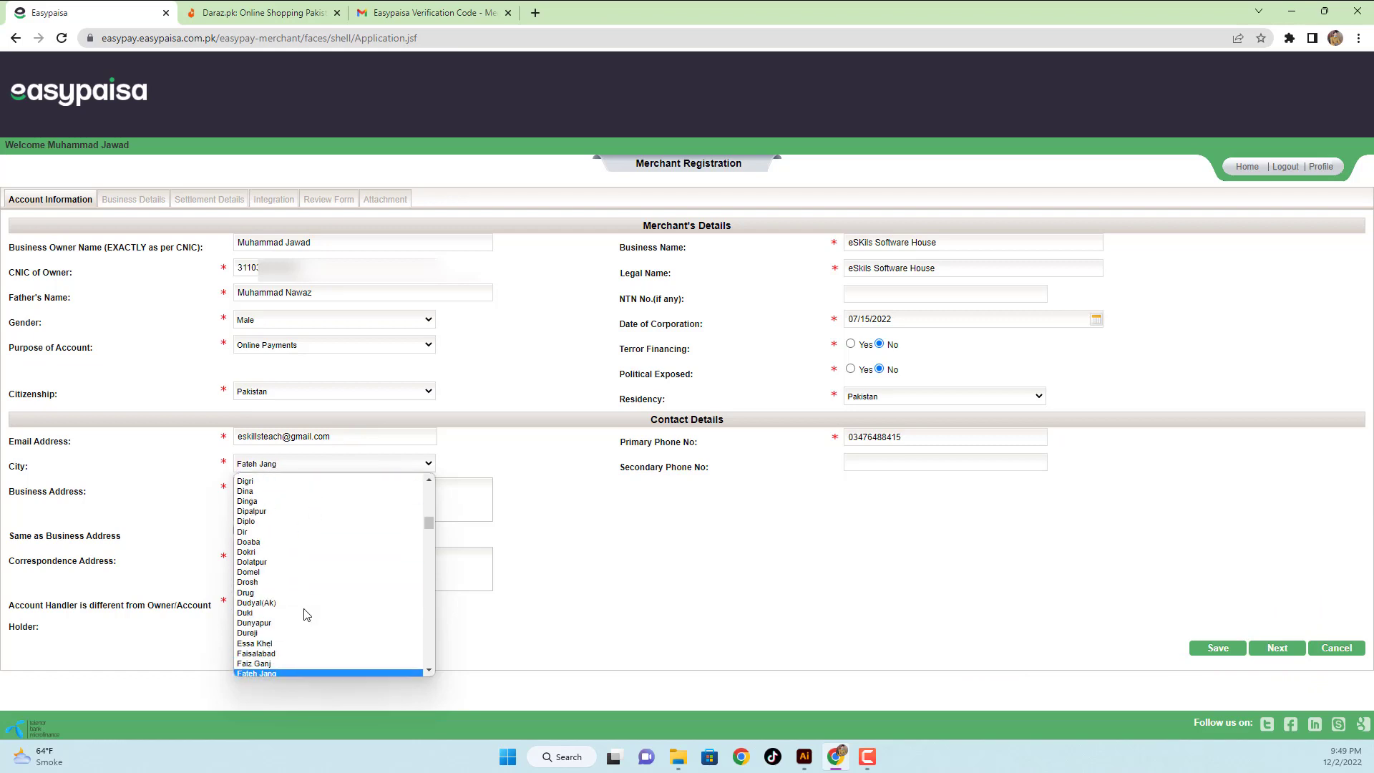
{"action": "key", "text": "Down"}
{"action": "key", "text": "Down"}
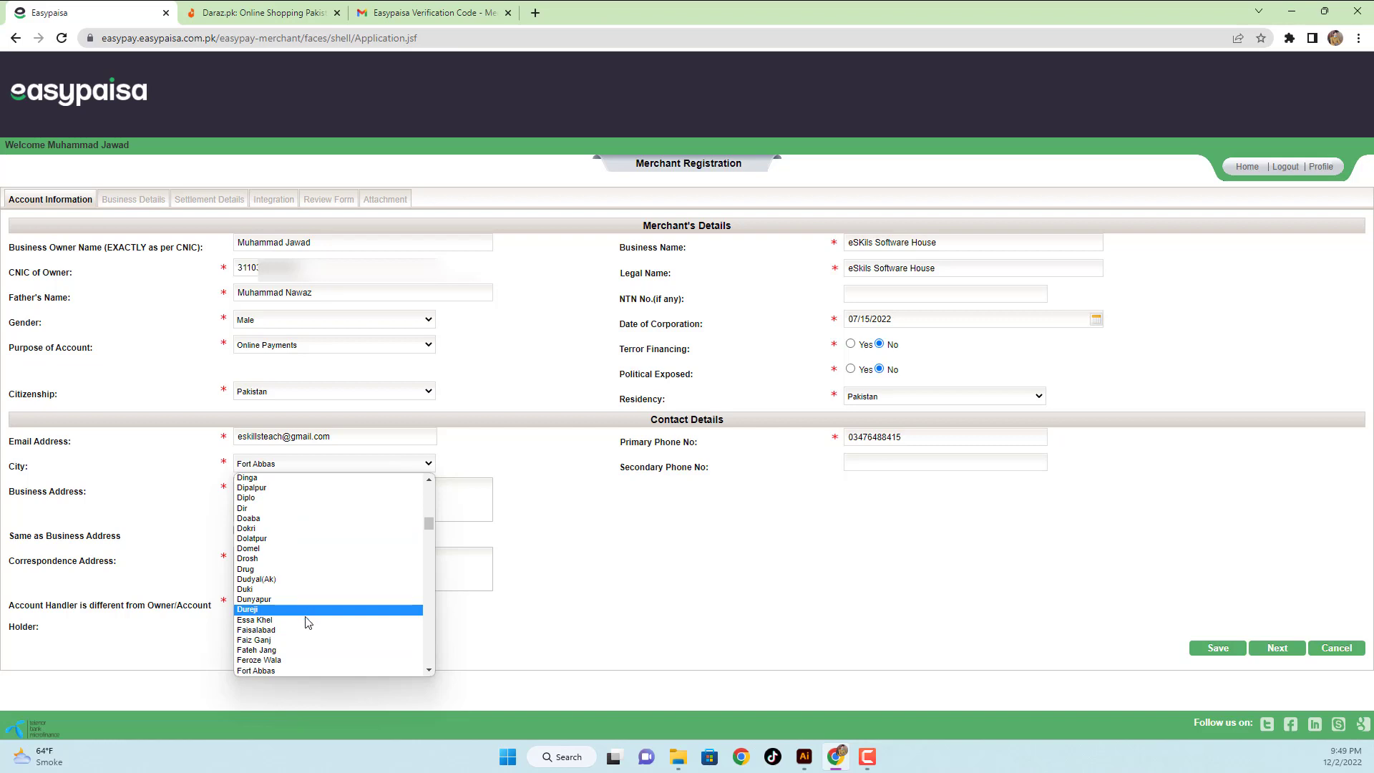
{"action": "left_click", "coordinate": [294, 668]}
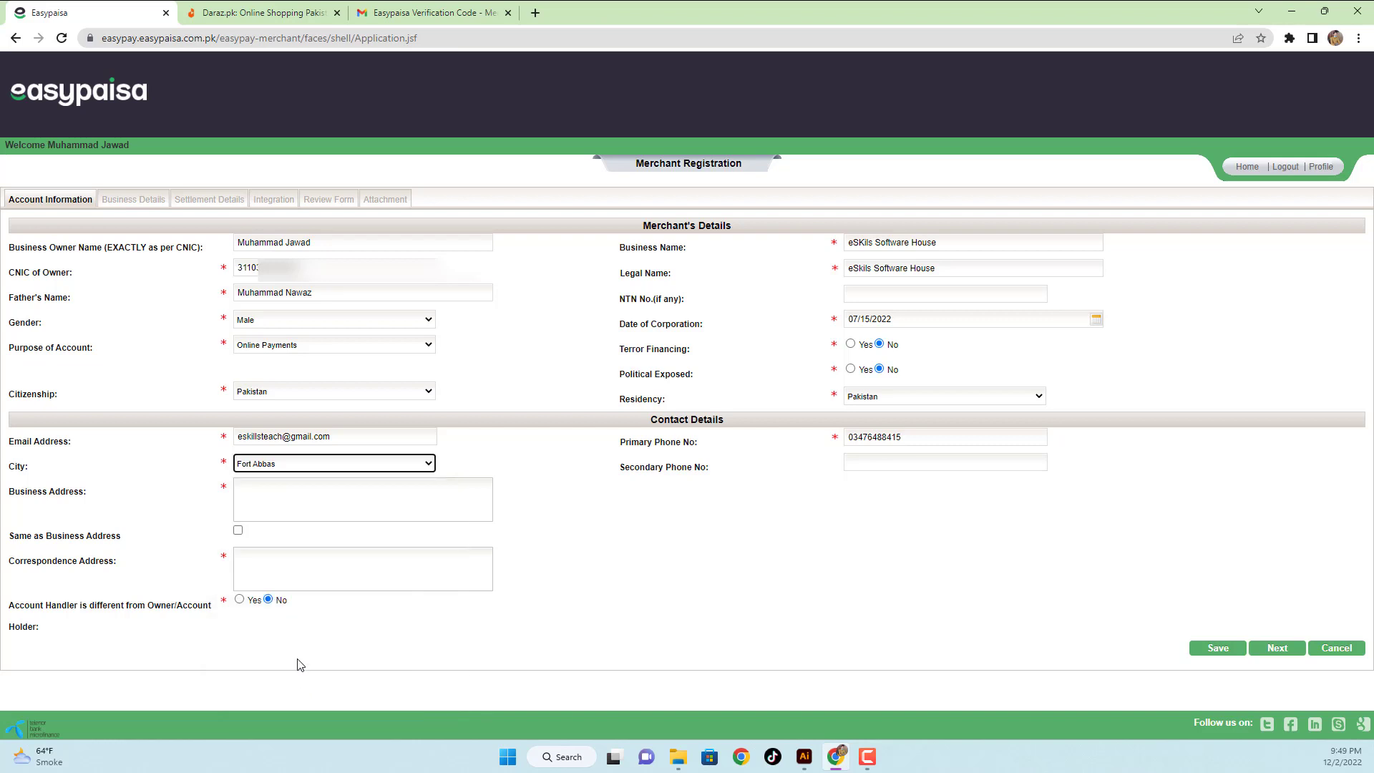
- Enter the business address and make the correspondence address the same
{"action": "left_click", "coordinate": [266, 518]}
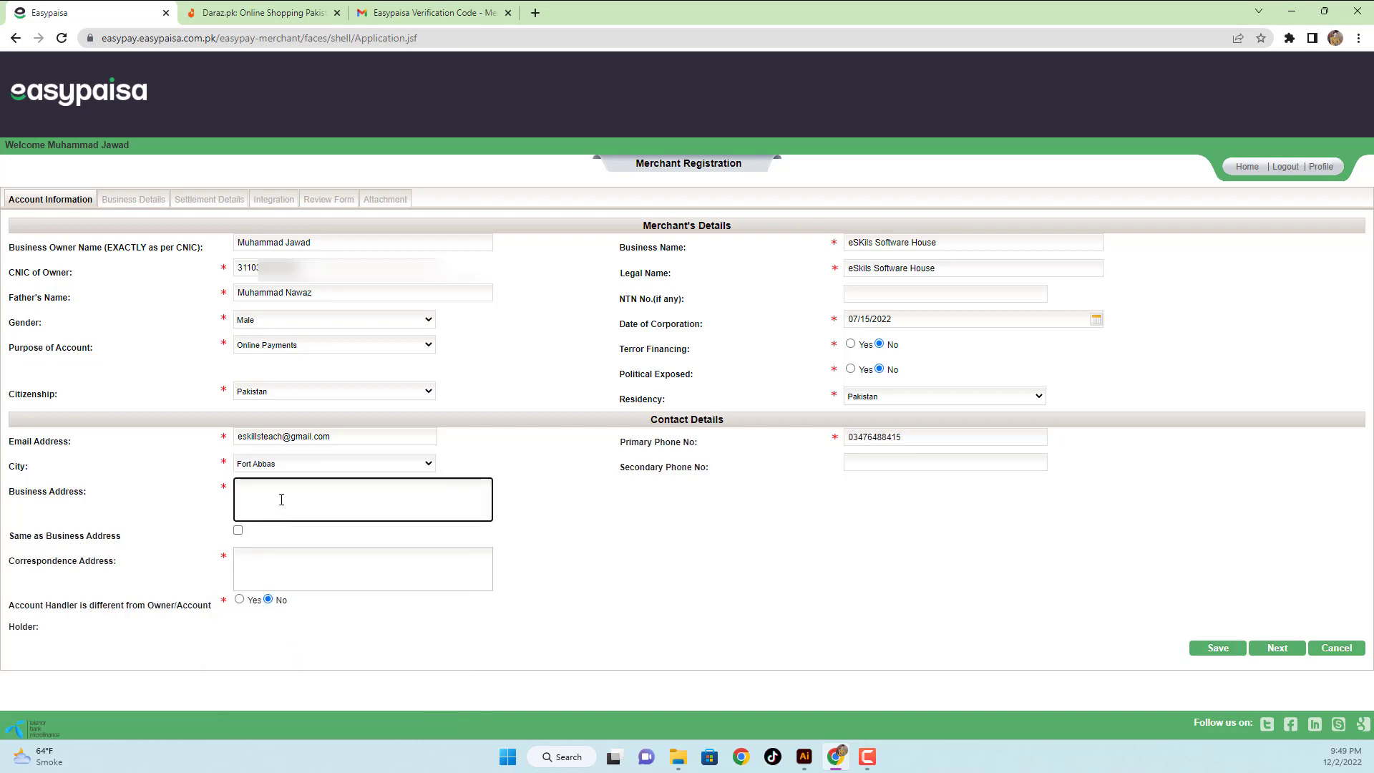
{"action": "key", "text": "Tab"}
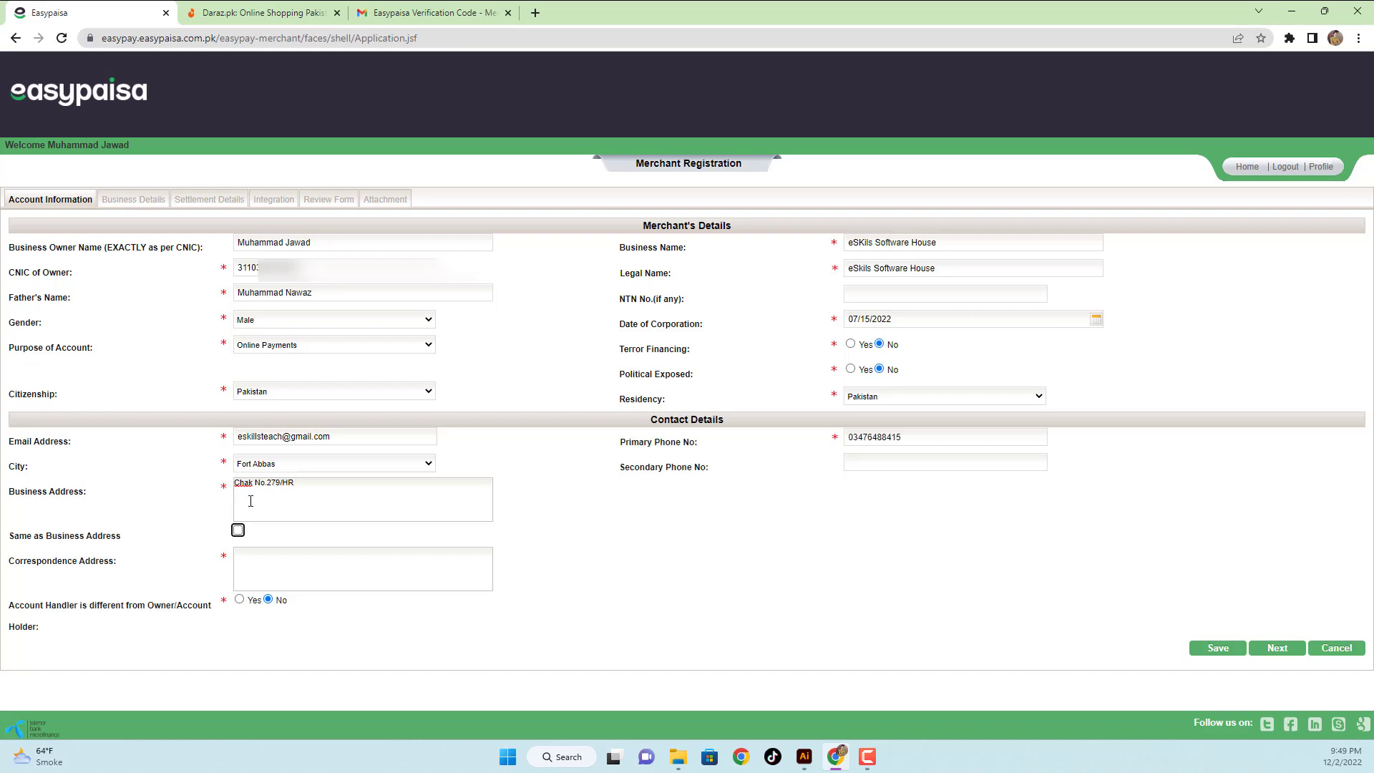
{"action": "left_click", "coordinate": [237, 530]}
- Save the account information and keep Sole Proprietor as business documentation type
{"action": "left_click", "coordinate": [1217, 649]}
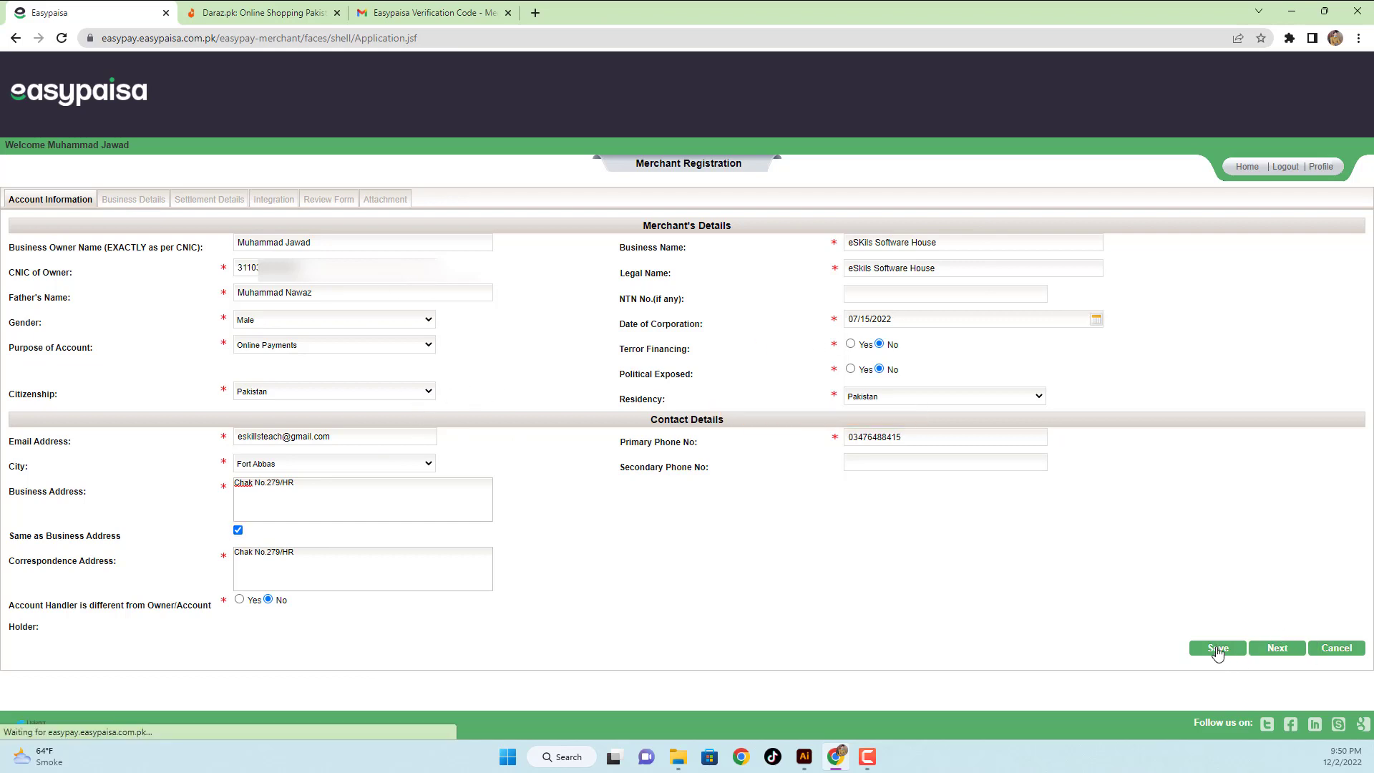
{"action": "left_click", "coordinate": [1278, 649]}
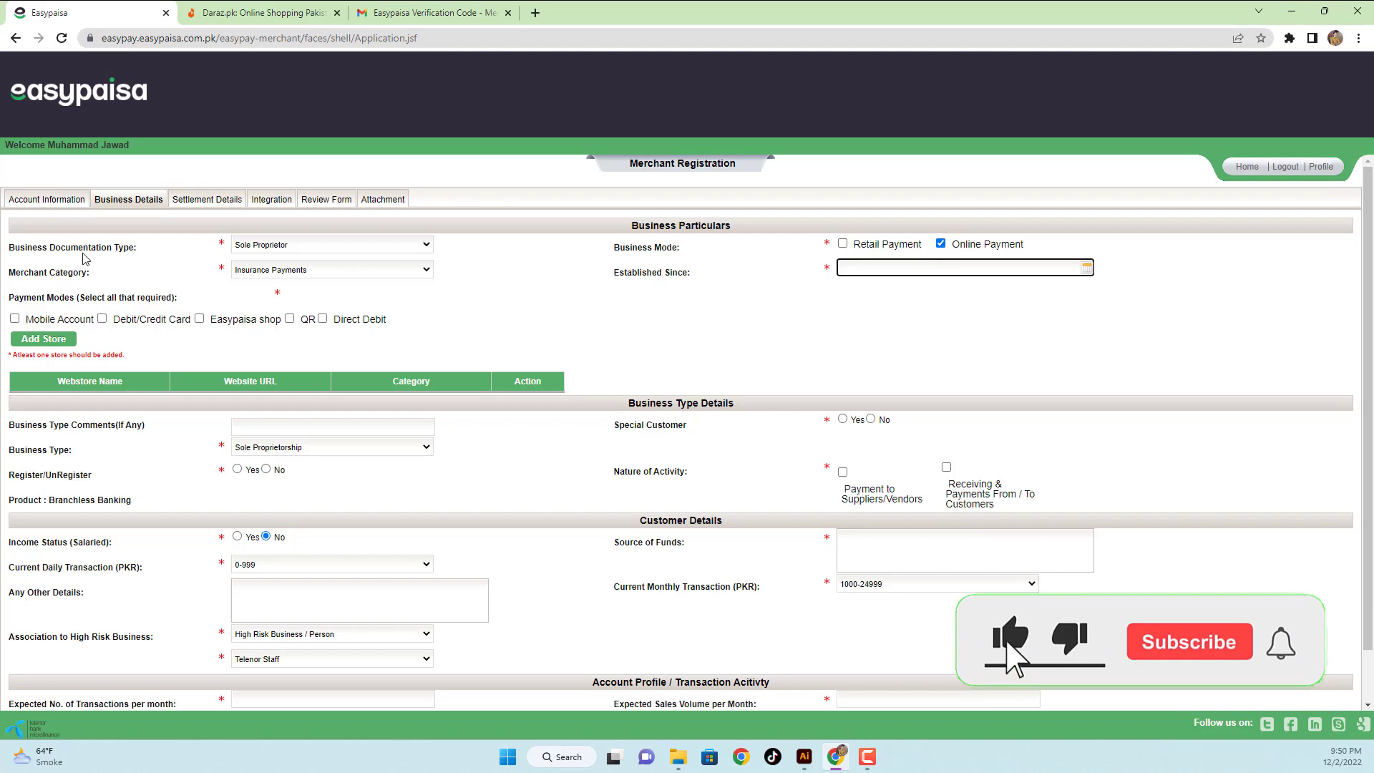
{"action": "left_click", "coordinate": [305, 245]}
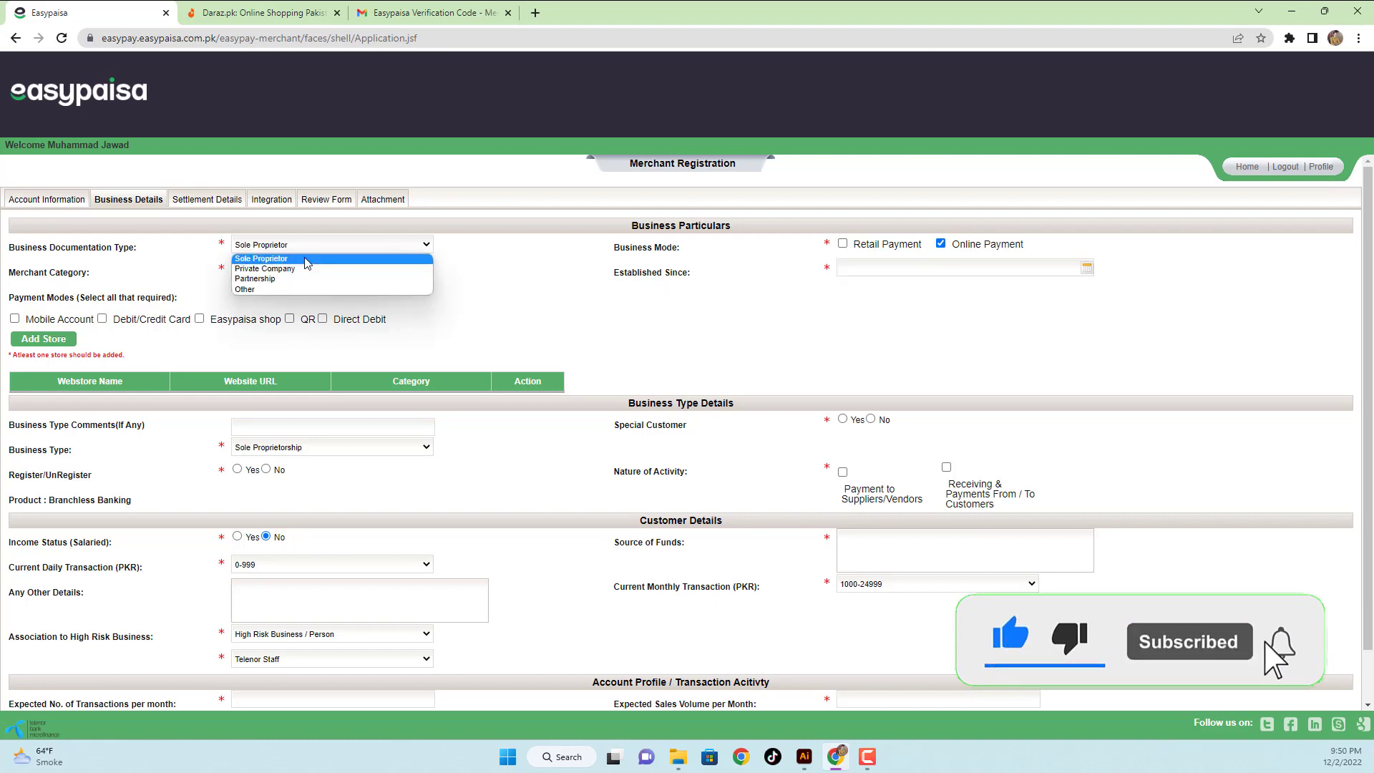
{"action": "left_click", "coordinate": [211, 259]}
{"action": "left_click", "coordinate": [247, 247]}
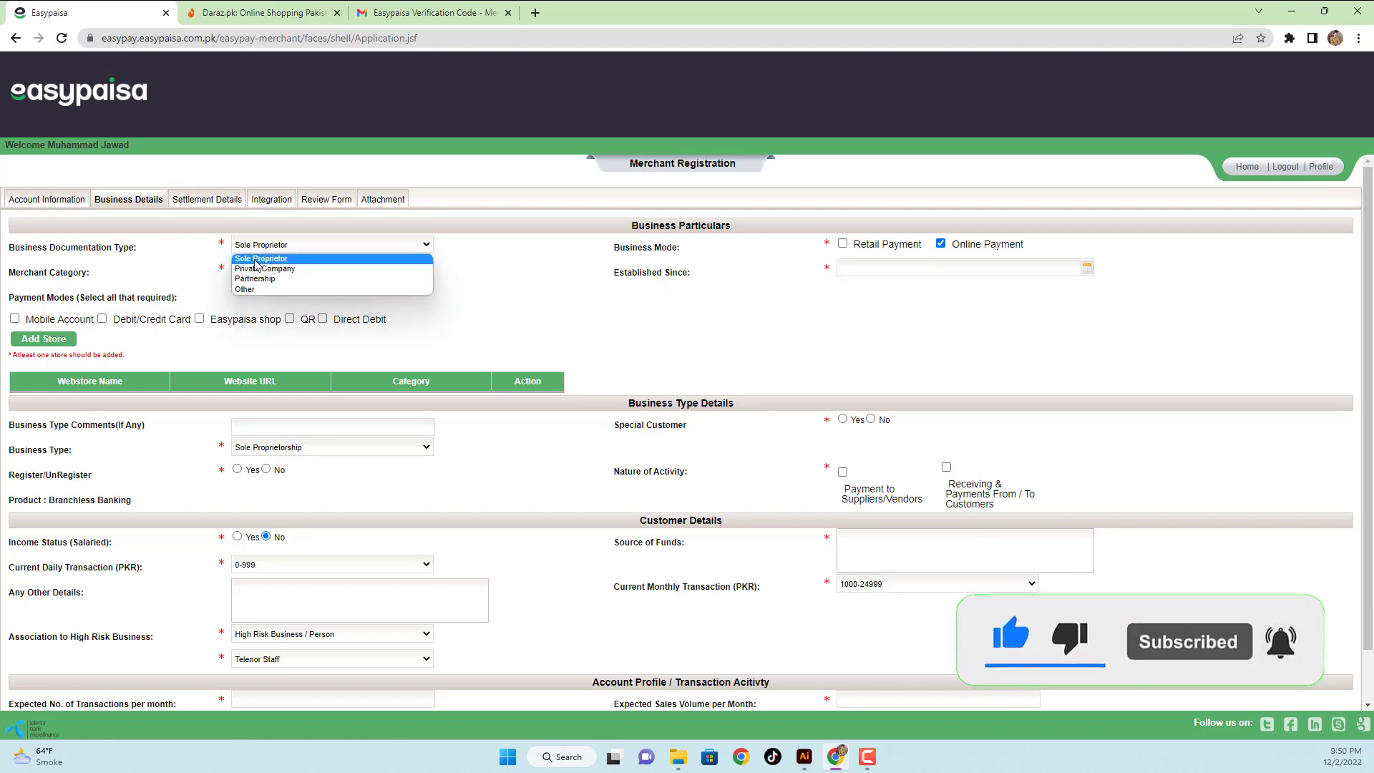
{"action": "left_click", "coordinate": [181, 260]}
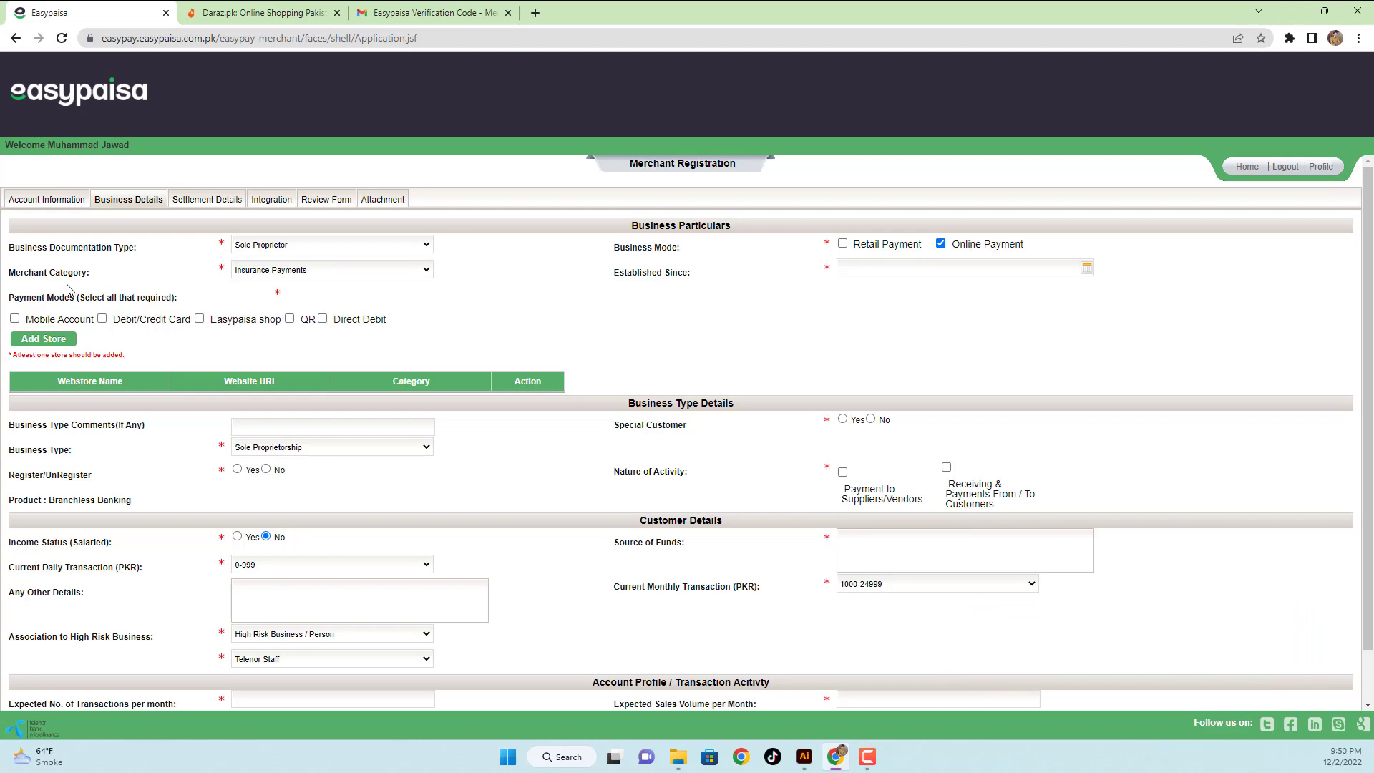
- Set merchant category to Educational Services and enable Mobile Account, Easypaisa shop, QR and Direct Debit
{"action": "left_click", "coordinate": [281, 271]}
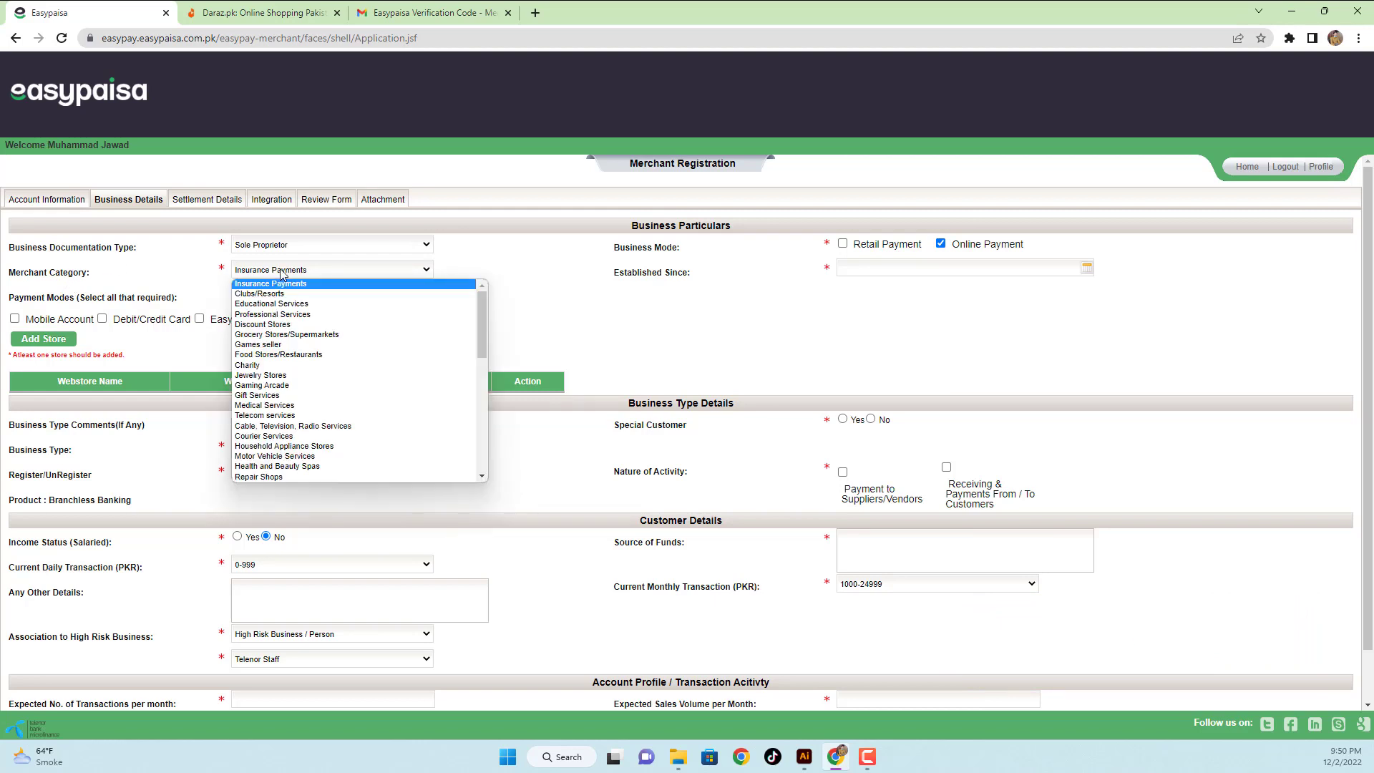
{"action": "left_click", "coordinate": [304, 306]}
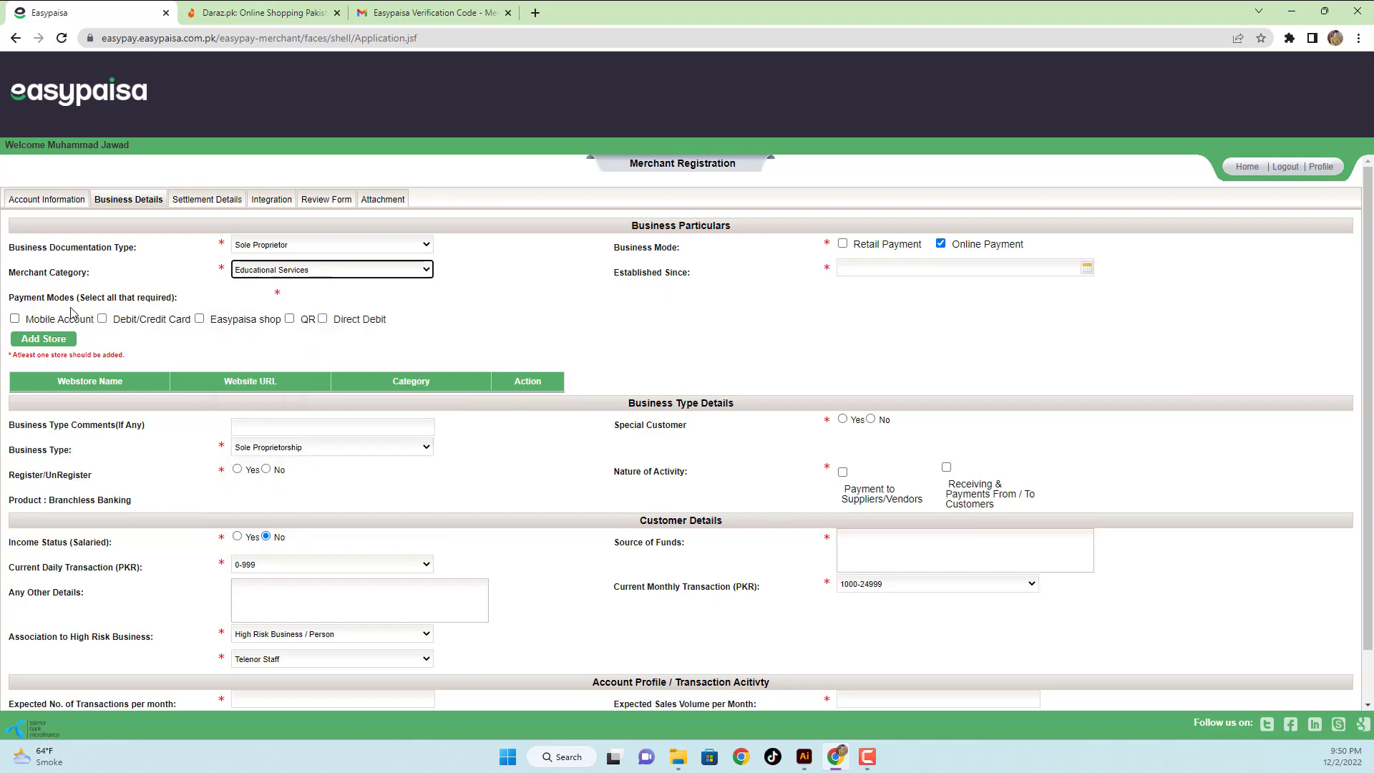
{"action": "left_click", "coordinate": [15, 319]}
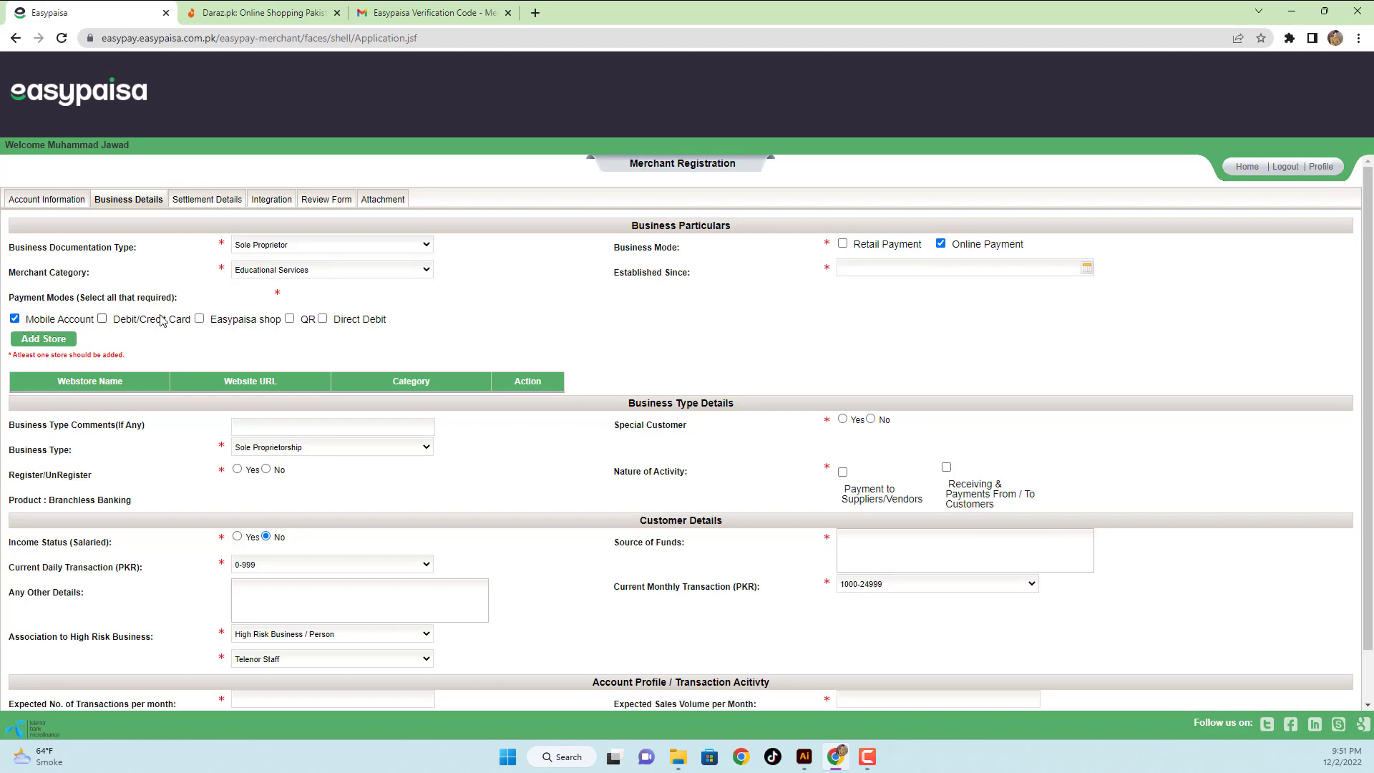
{"action": "left_click", "coordinate": [199, 319]}
{"action": "left_click", "coordinate": [290, 319]}
{"action": "left_click", "coordinate": [322, 319]}
- Add a web store named eSkils Software with URL eskilssoftware.blogspot.com
{"action": "left_click", "coordinate": [64, 342]}
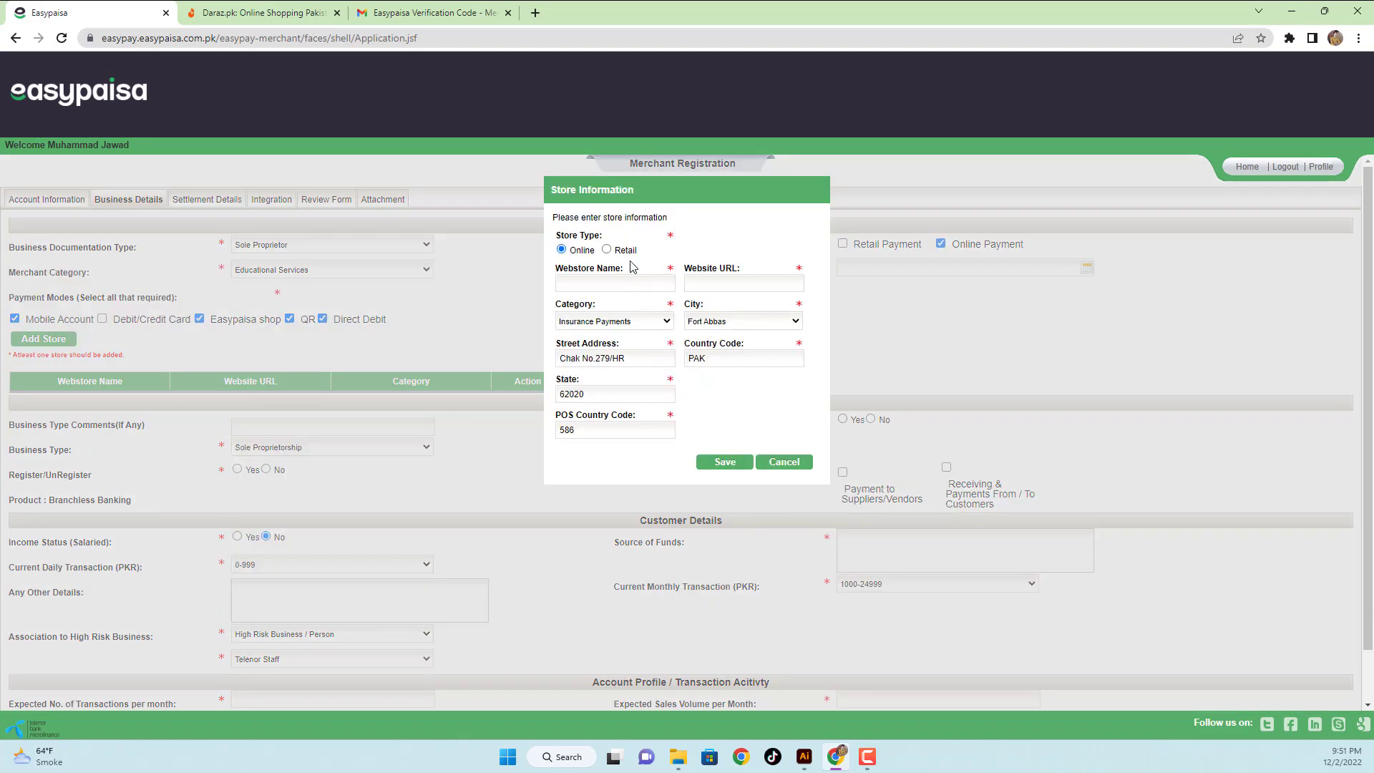
{"action": "left_click", "coordinate": [603, 282]}
{"action": "type", "text": "Skils Software"}
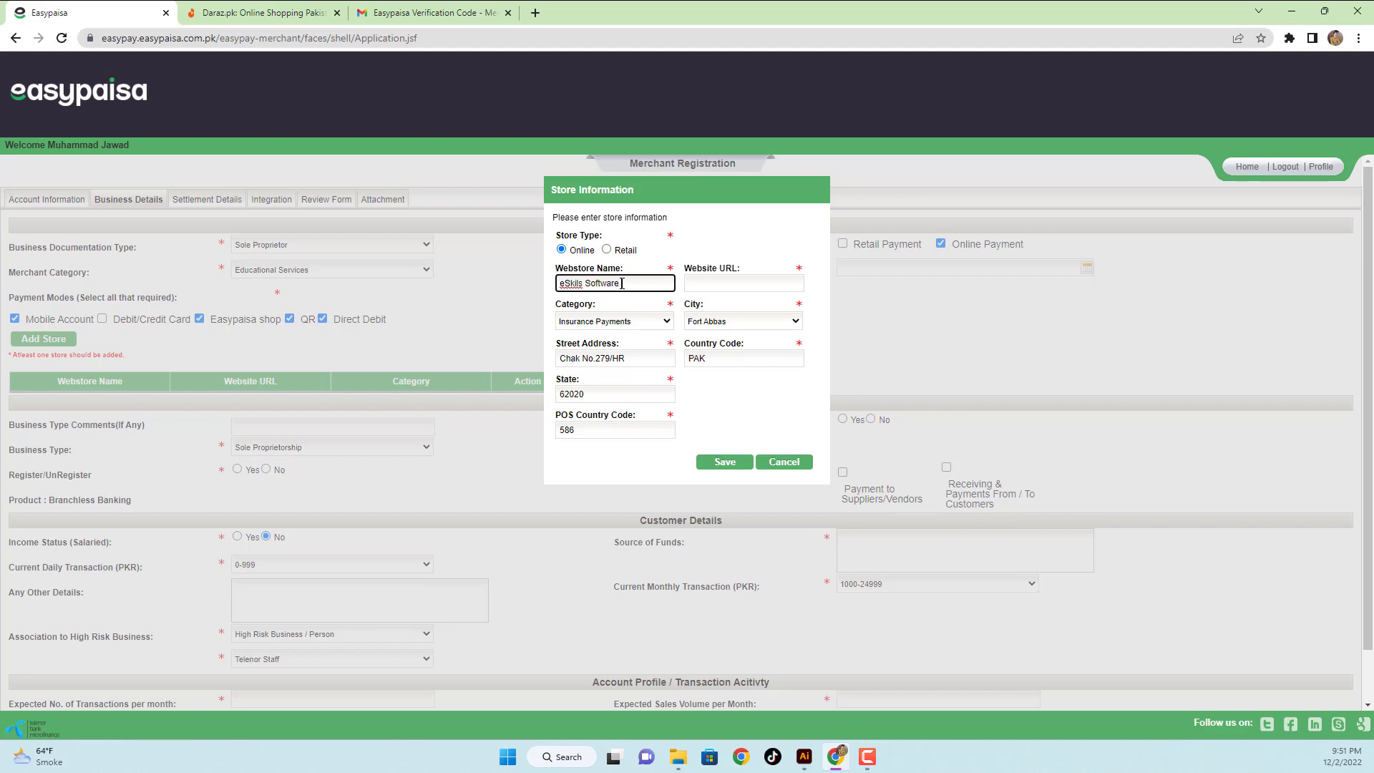
{"action": "key", "text": "Tab"}
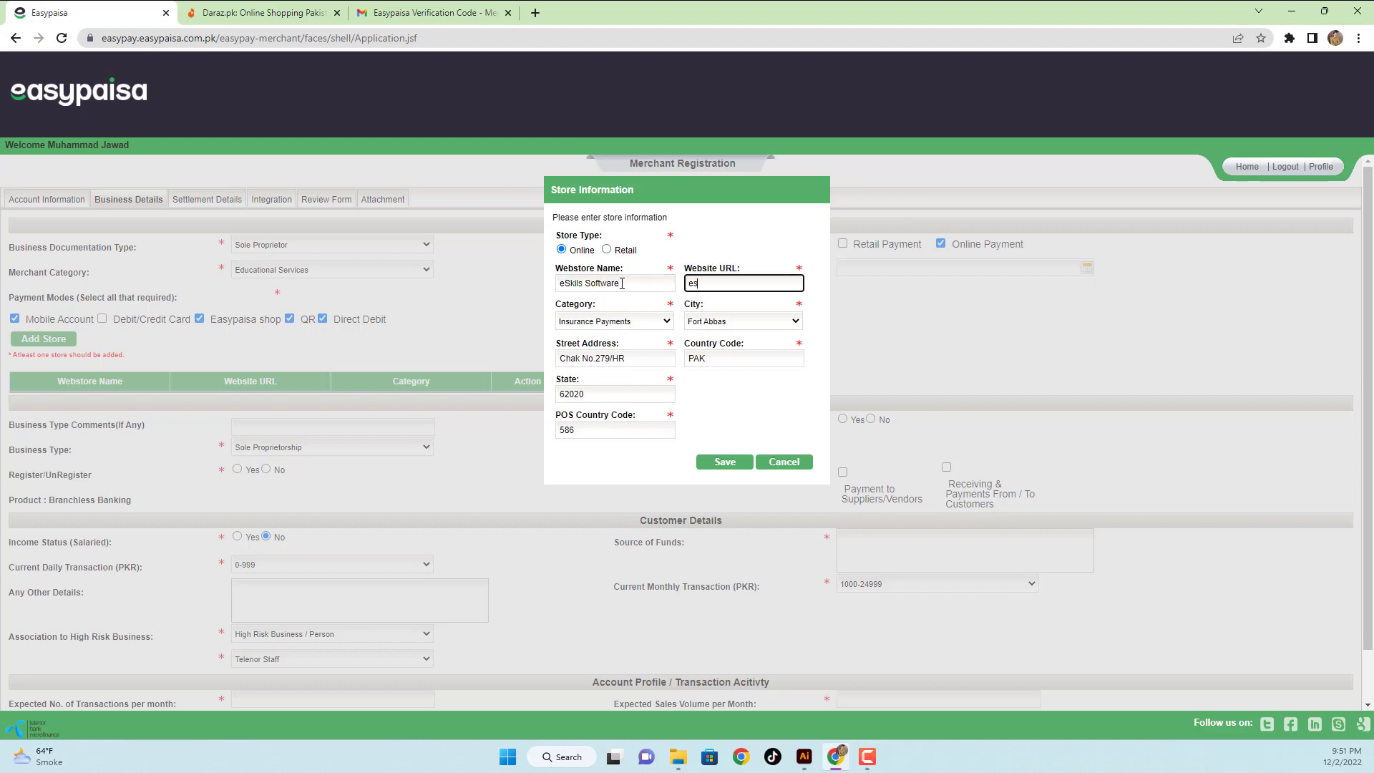
{"action": "type", "text": "eskilssof"}
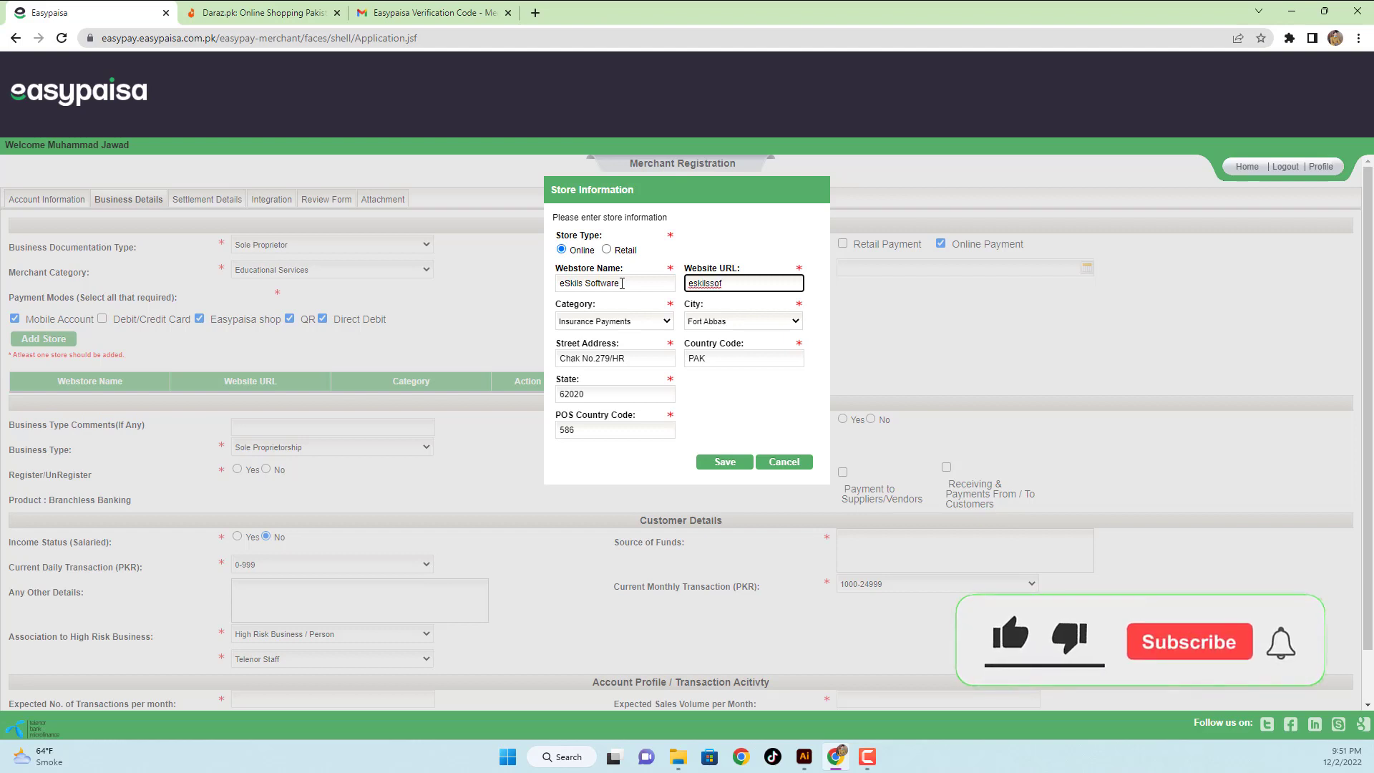
{"action": "type", "text": "tware"}
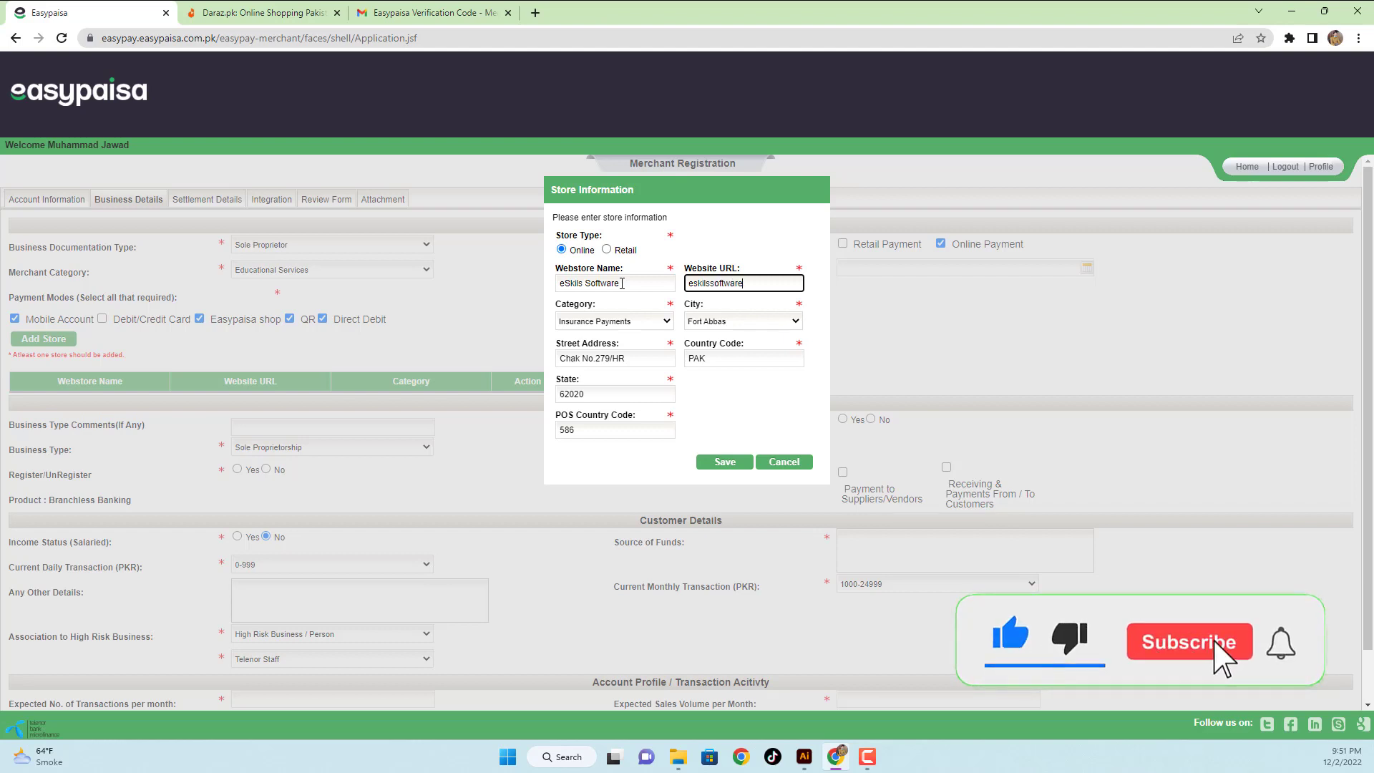
{"action": "type", "text": ".bloc"}
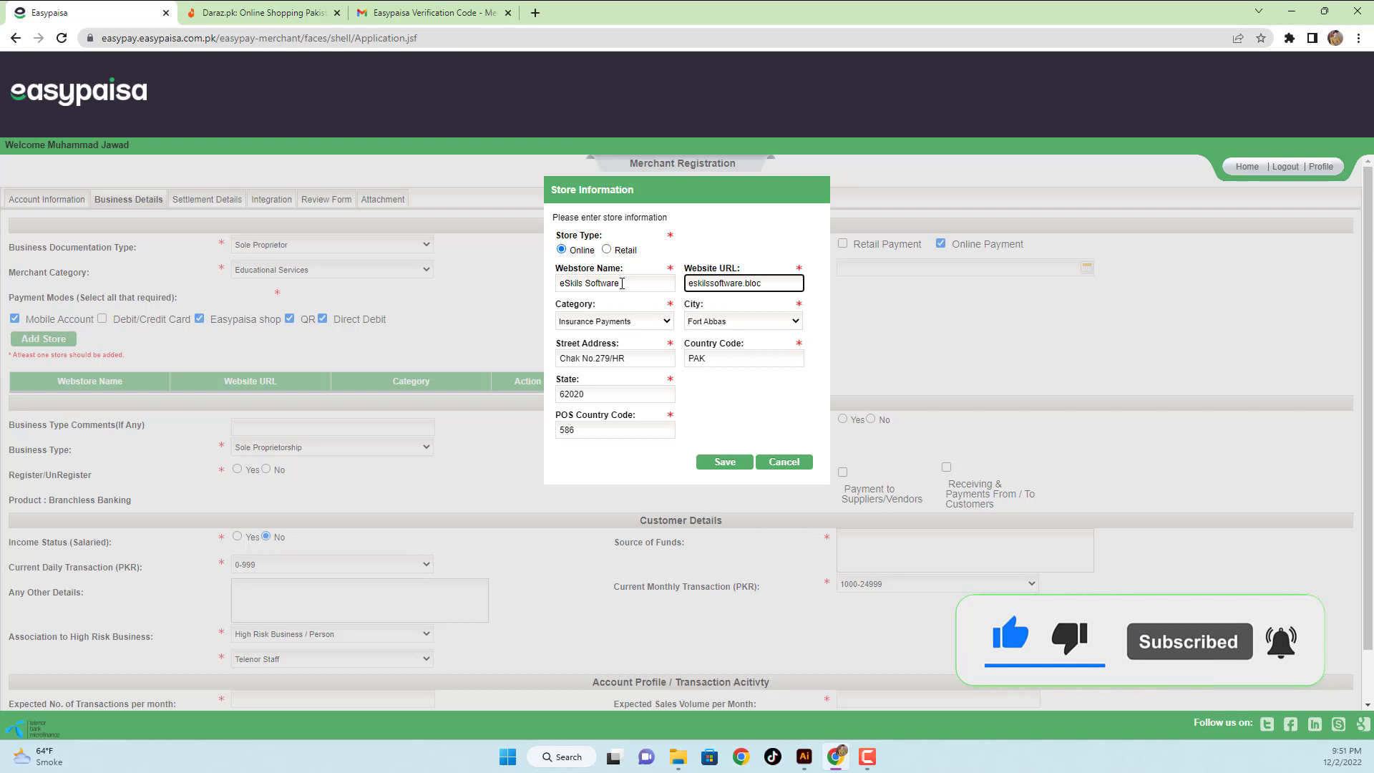
{"action": "key", "text": "BackSpace"}
{"action": "type", "text": "gspot.com"}
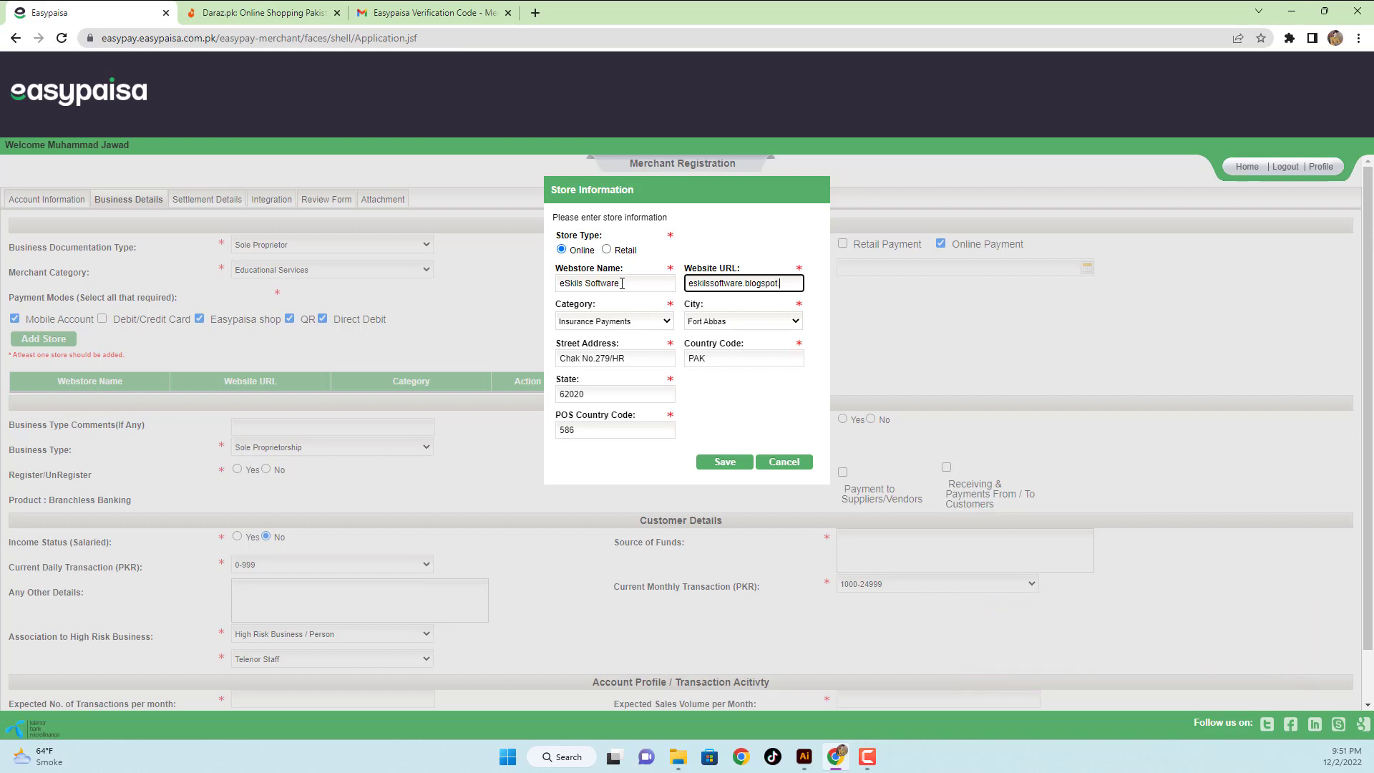
- Set the store category to Educational Services, keep Fort Abbas as the city, and save
{"action": "left_click", "coordinate": [646, 322]}
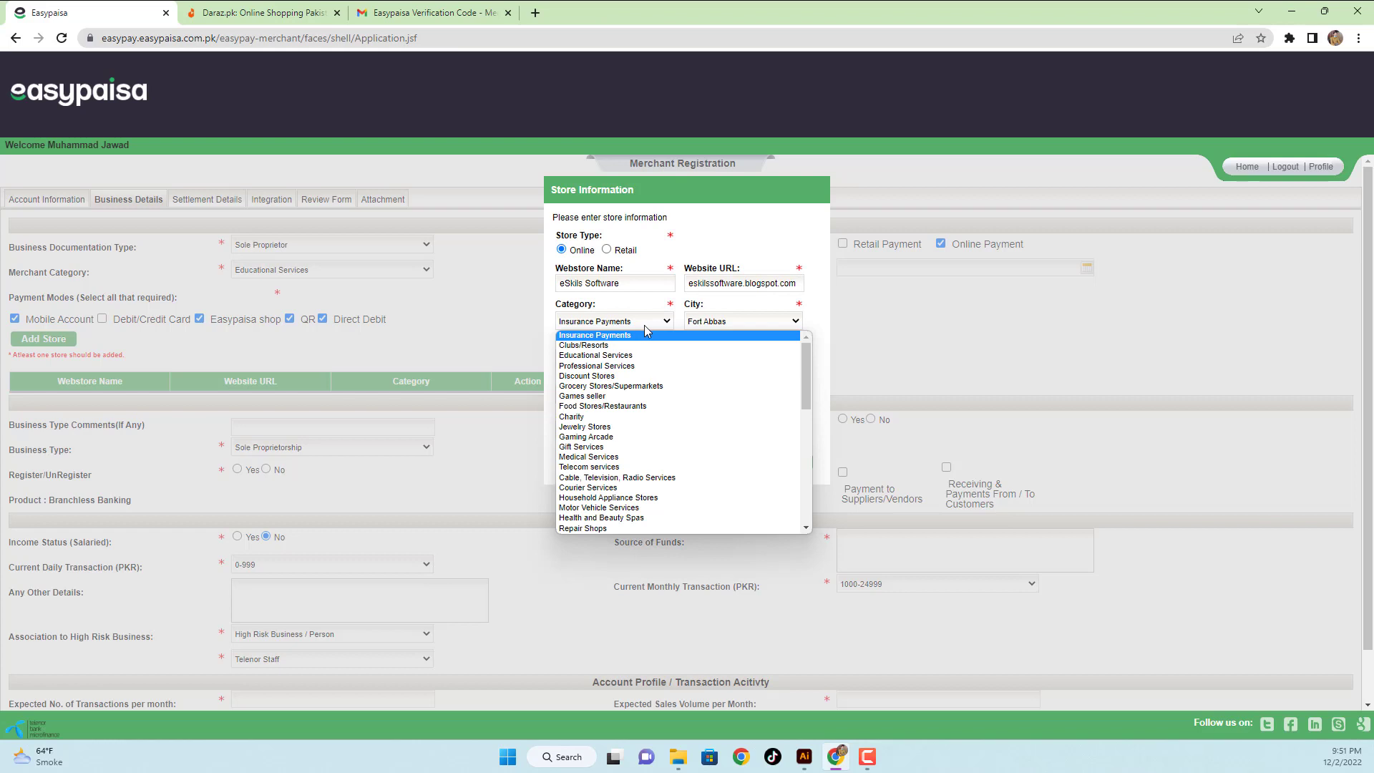
{"action": "left_click", "coordinate": [615, 356]}
{"action": "left_click", "coordinate": [707, 326]}
{"action": "left_click", "coordinate": [707, 328]}
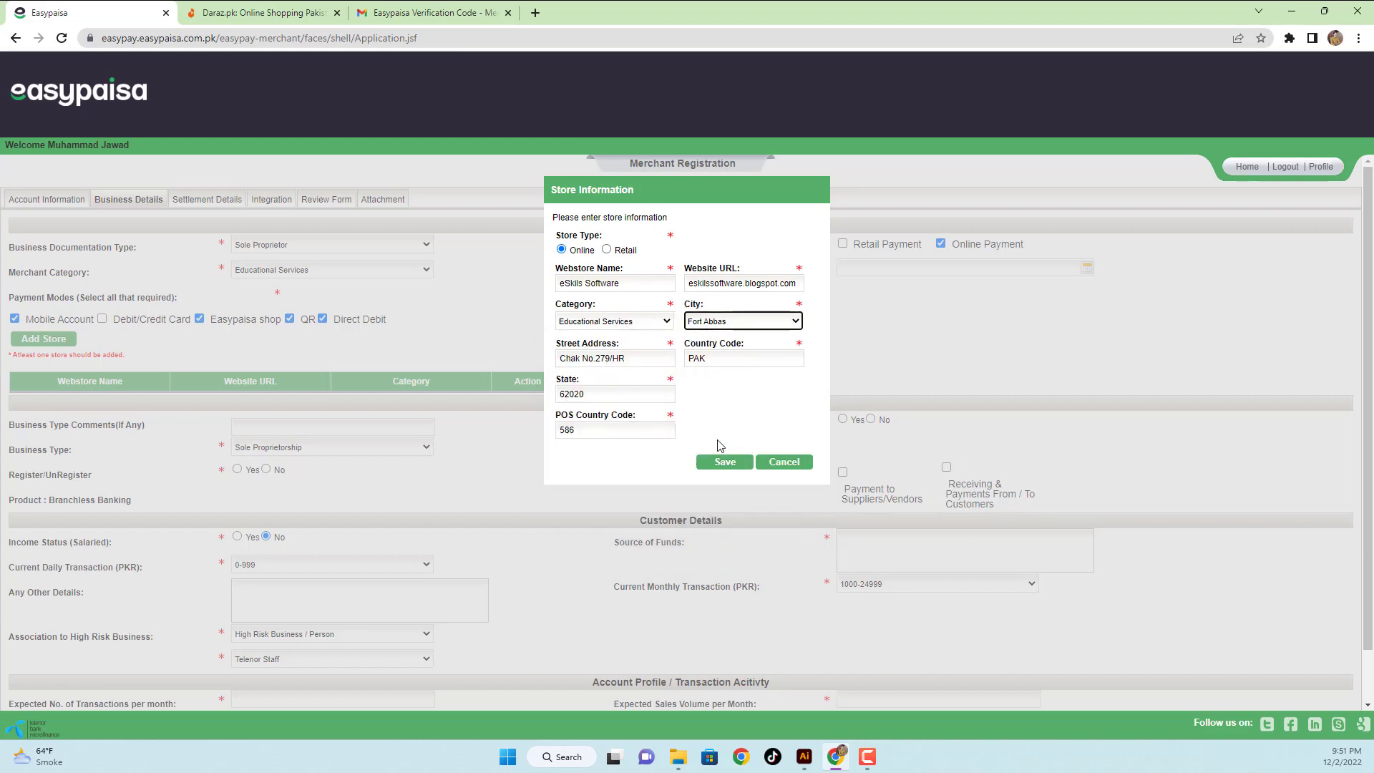
{"action": "left_click", "coordinate": [721, 466]}
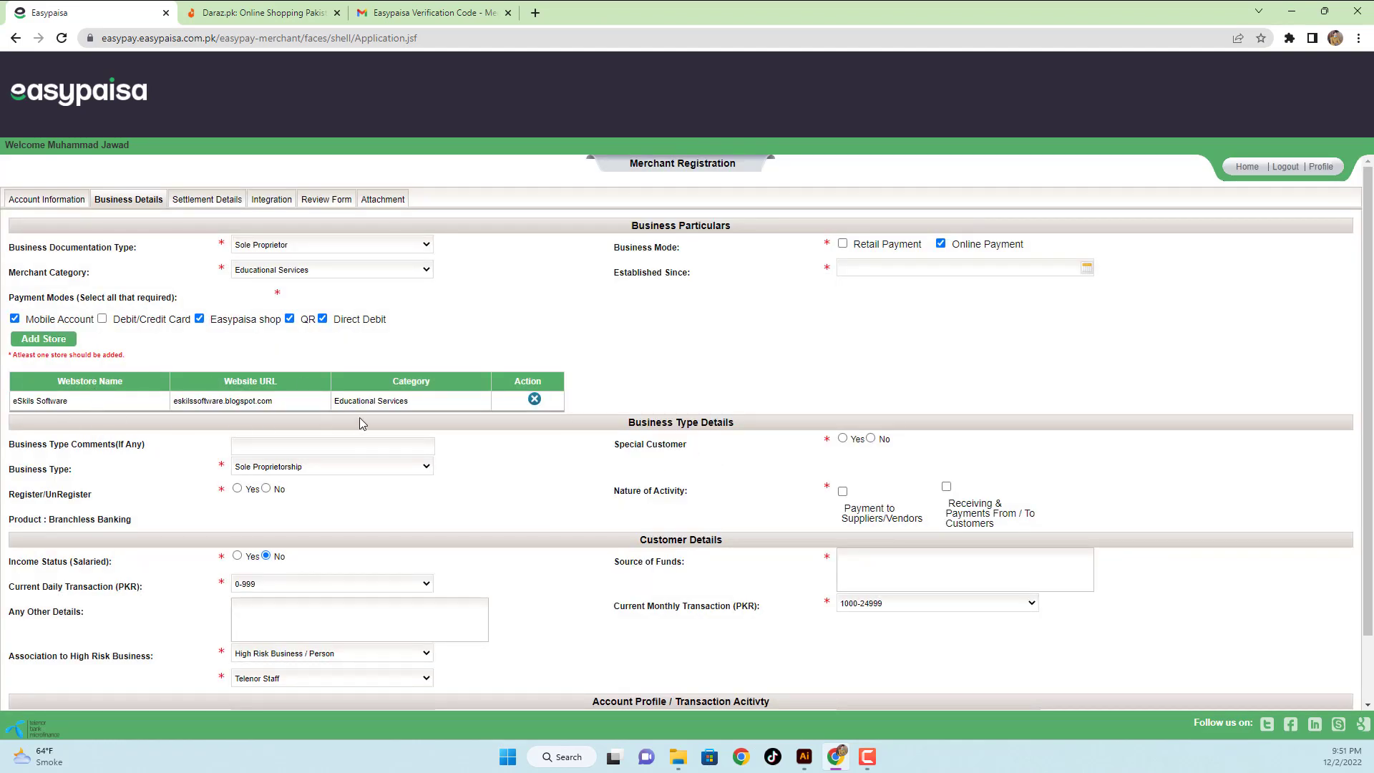
- Set Established Since to 15 July 2022 in the date picker
{"action": "left_click", "coordinate": [1087, 269]}
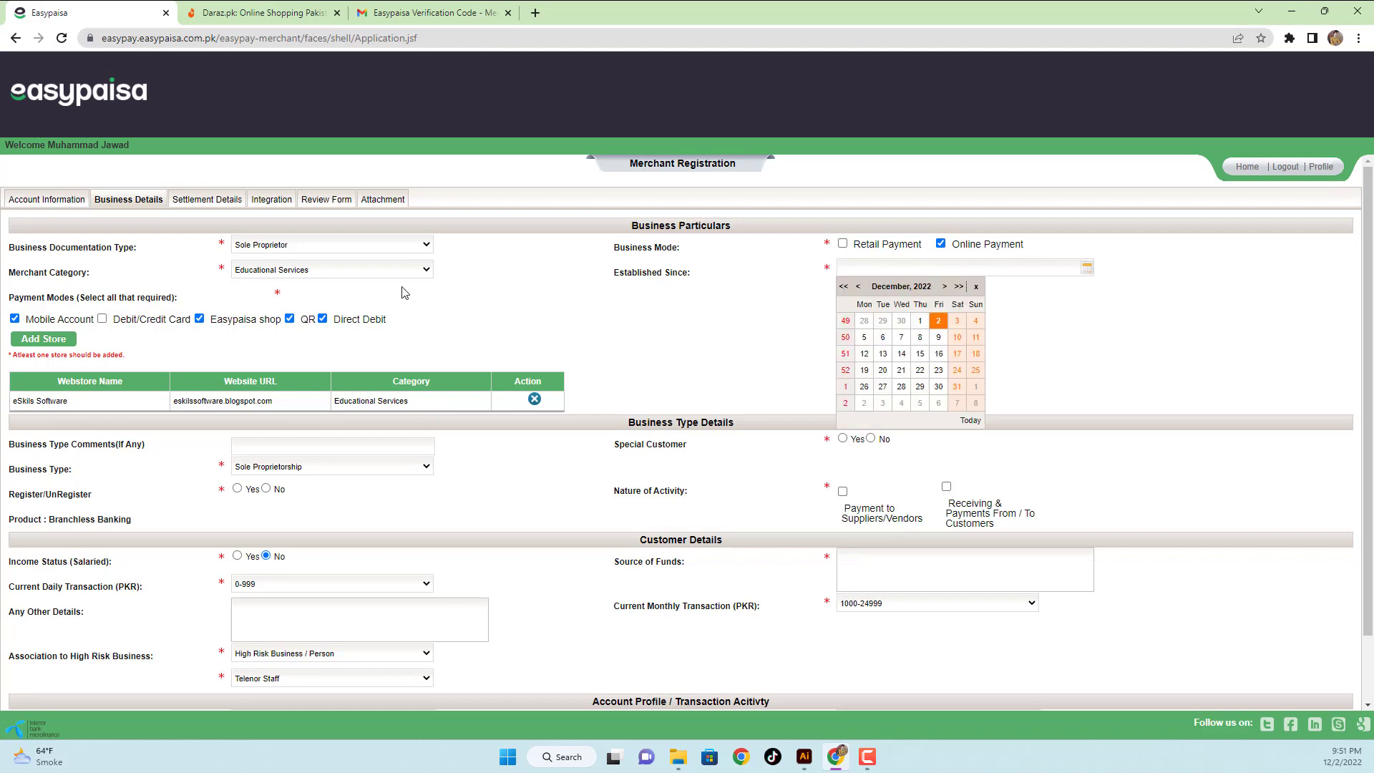
{"action": "left_click", "coordinate": [901, 286]}
{"action": "left_click", "coordinate": [895, 299]}
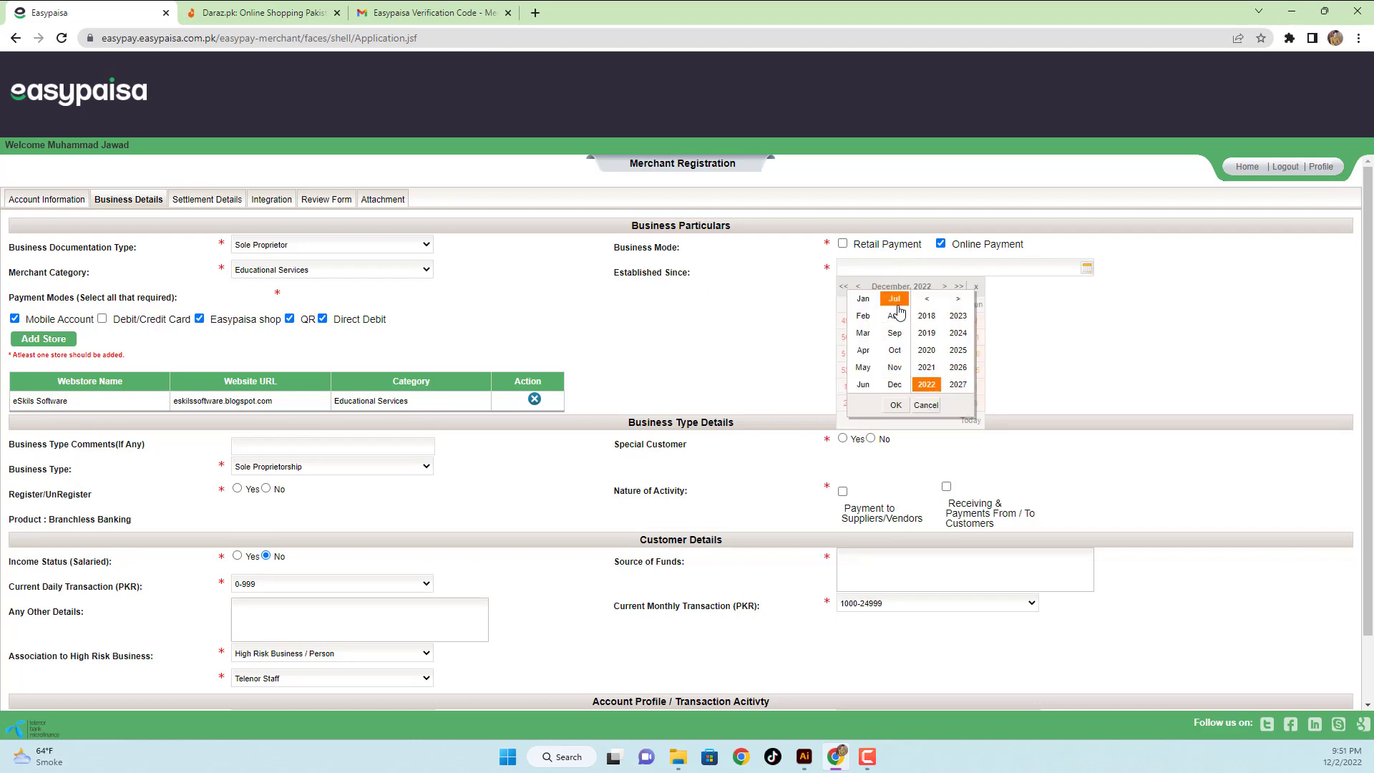
{"action": "left_click", "coordinate": [895, 405]}
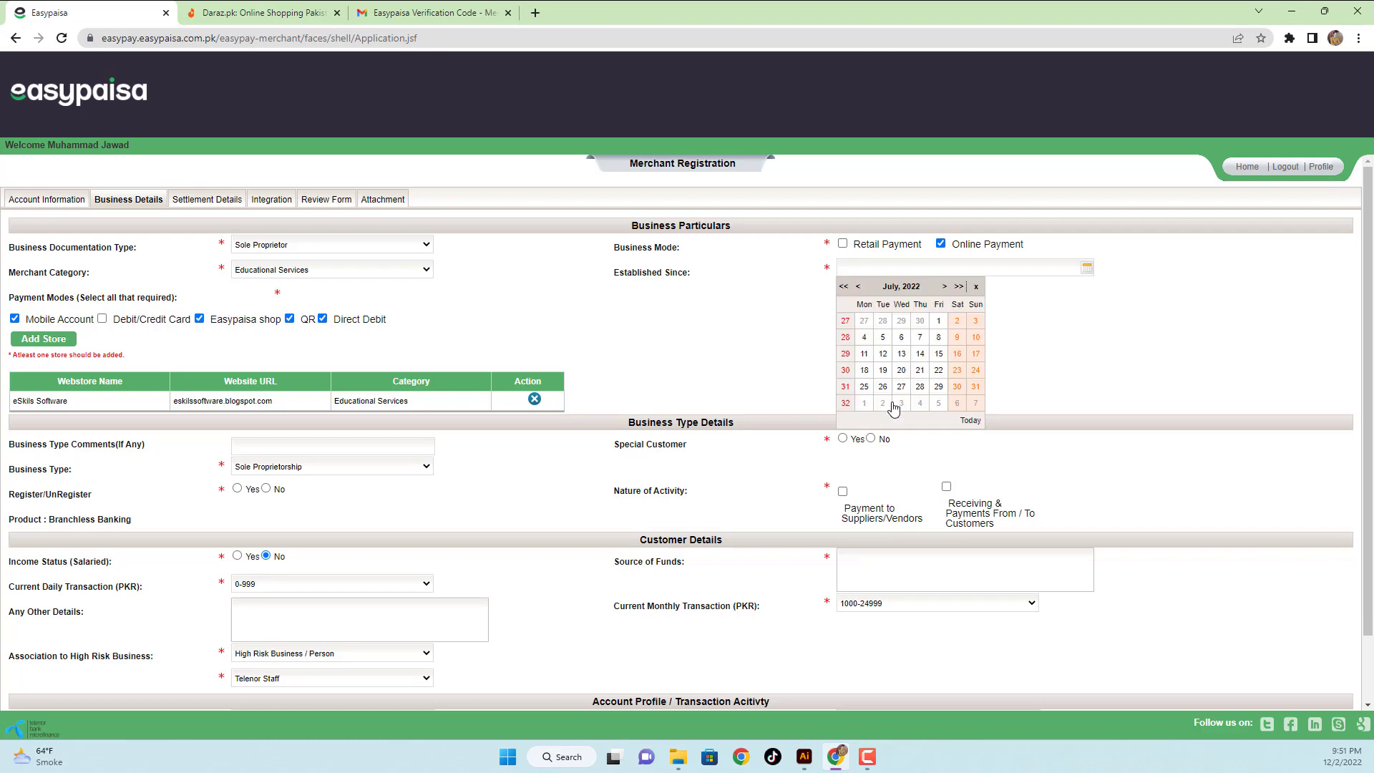
{"action": "left_click", "coordinate": [936, 356]}
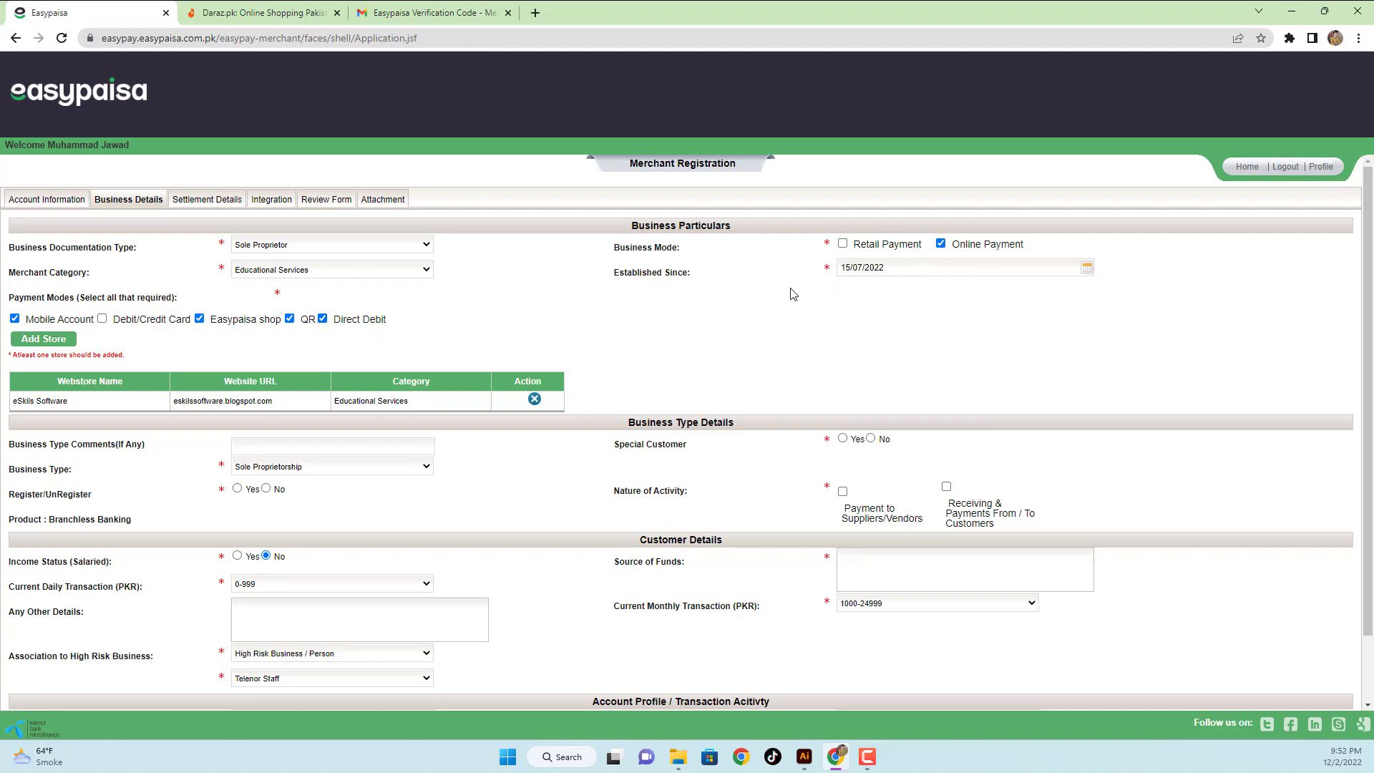
- Mark the business as unregistered and not a special customer, and tick Receiving & Payments From/To Customers
{"action": "scroll", "coordinate": [551, 314], "scroll_direction": "down", "scroll_amount": 1}
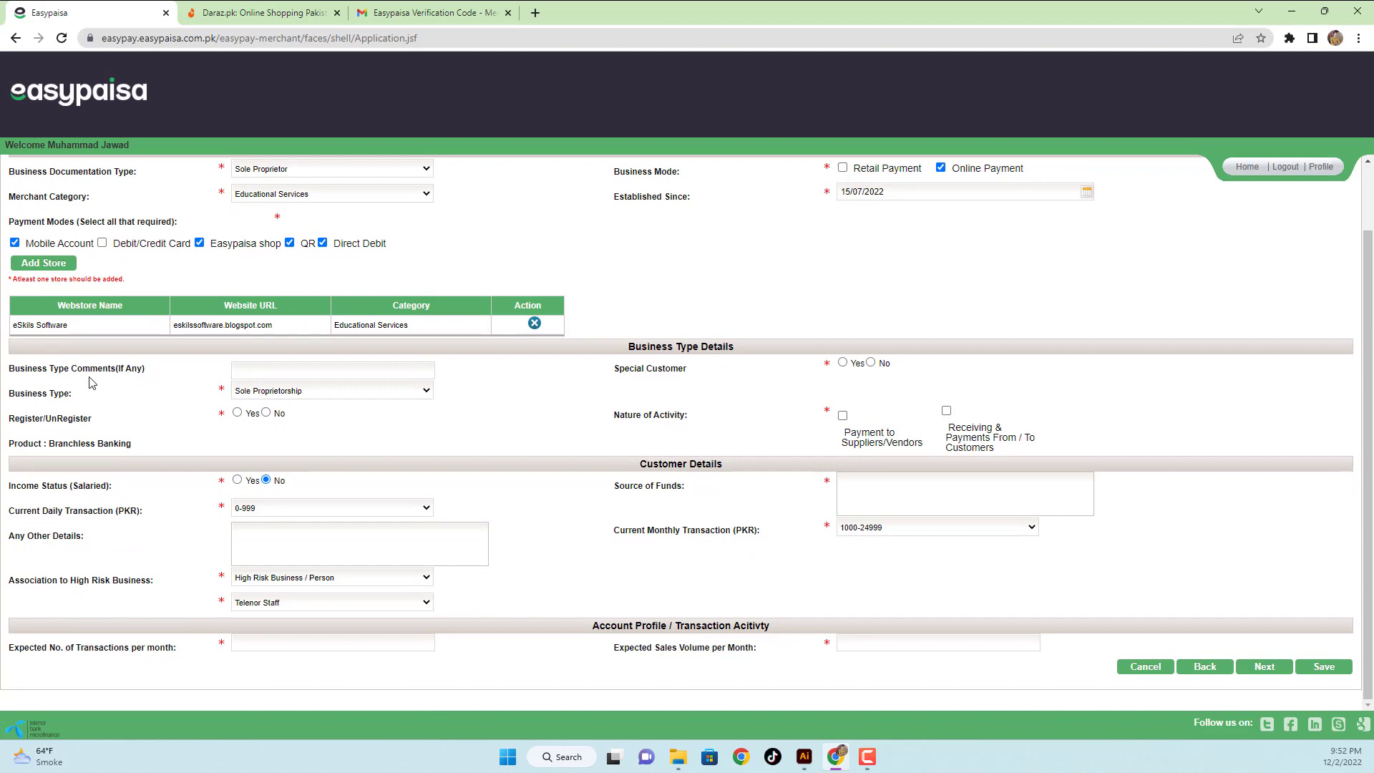
{"action": "left_click", "coordinate": [311, 369]}
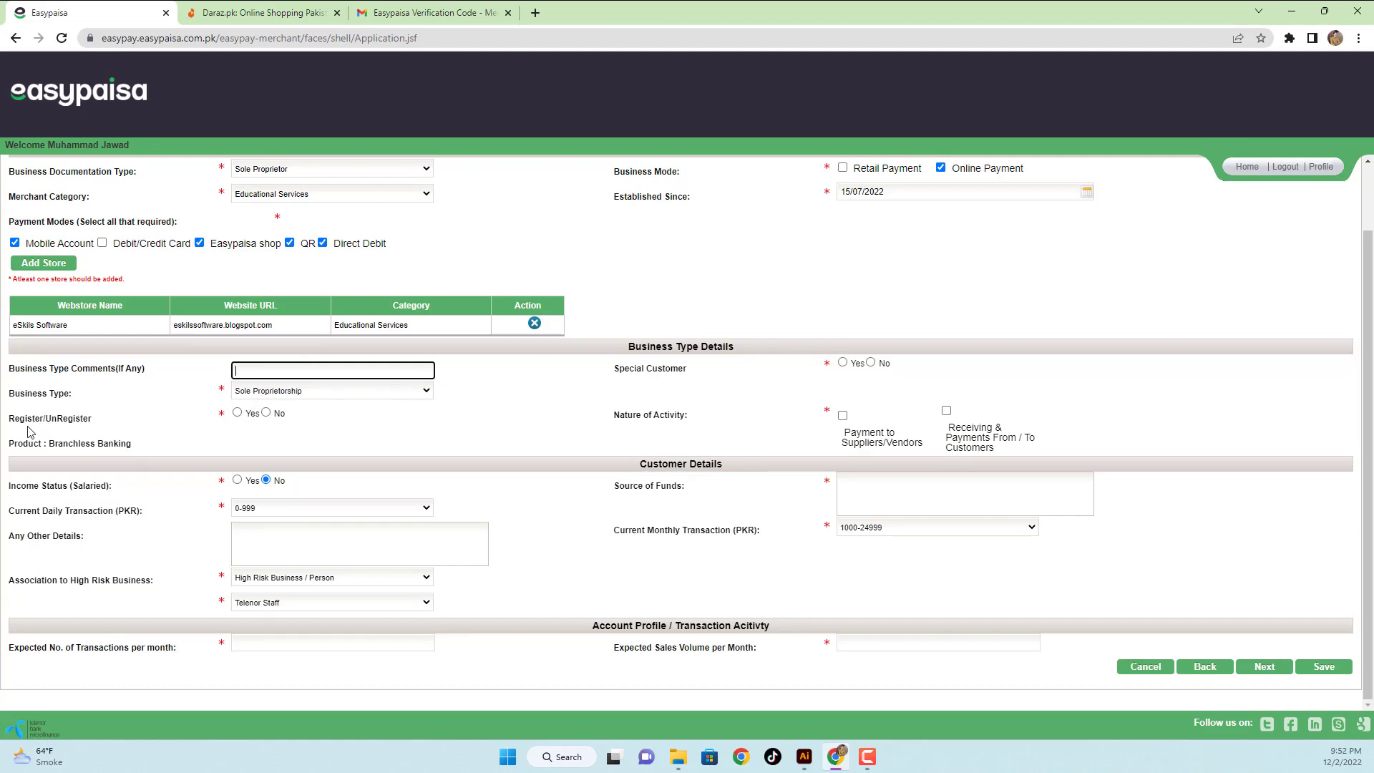
{"action": "left_click", "coordinate": [267, 413]}
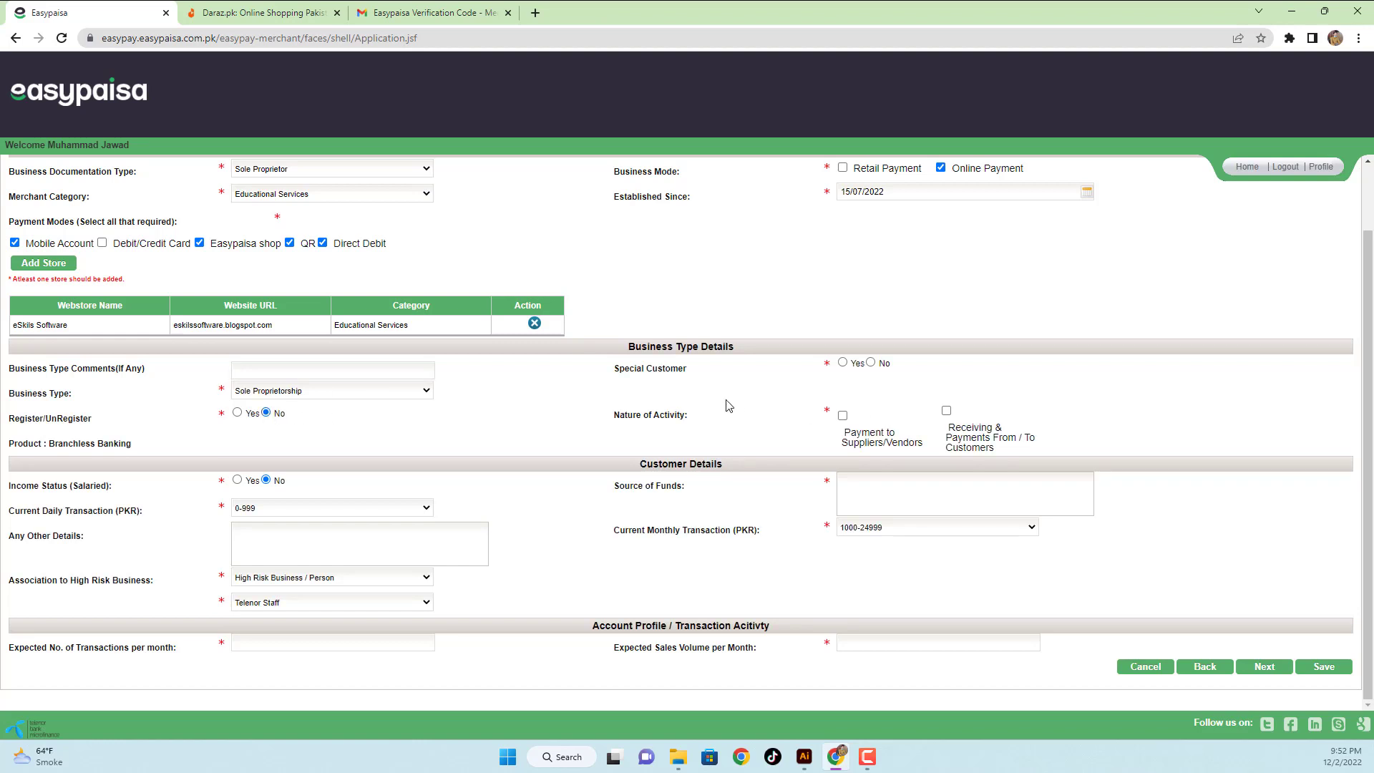
{"action": "left_click", "coordinate": [871, 363]}
{"action": "left_click", "coordinate": [947, 412]}
- Choose 50000 and Above daily, 100000 and Above monthly, and source of funds Online Education Platform
{"action": "left_click", "coordinate": [263, 510]}
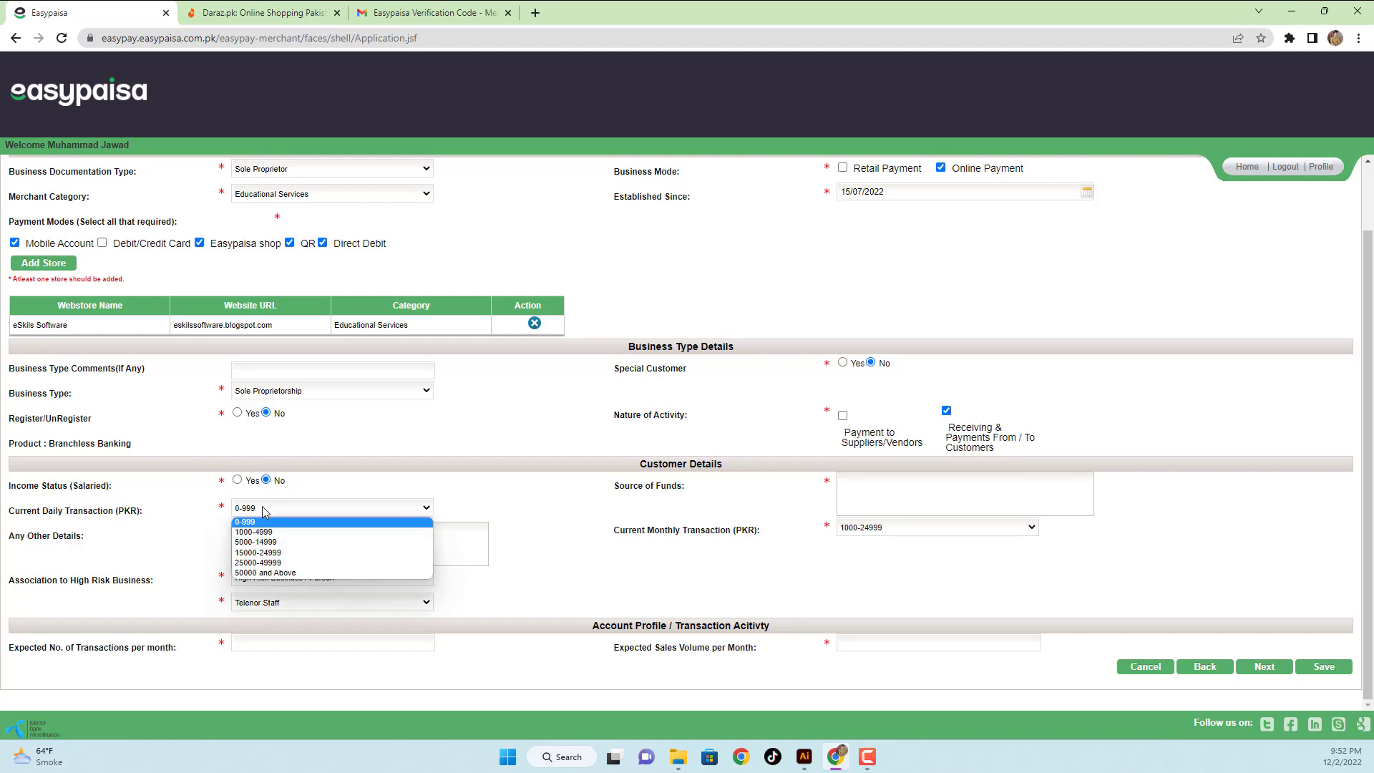
{"action": "left_click", "coordinate": [264, 573]}
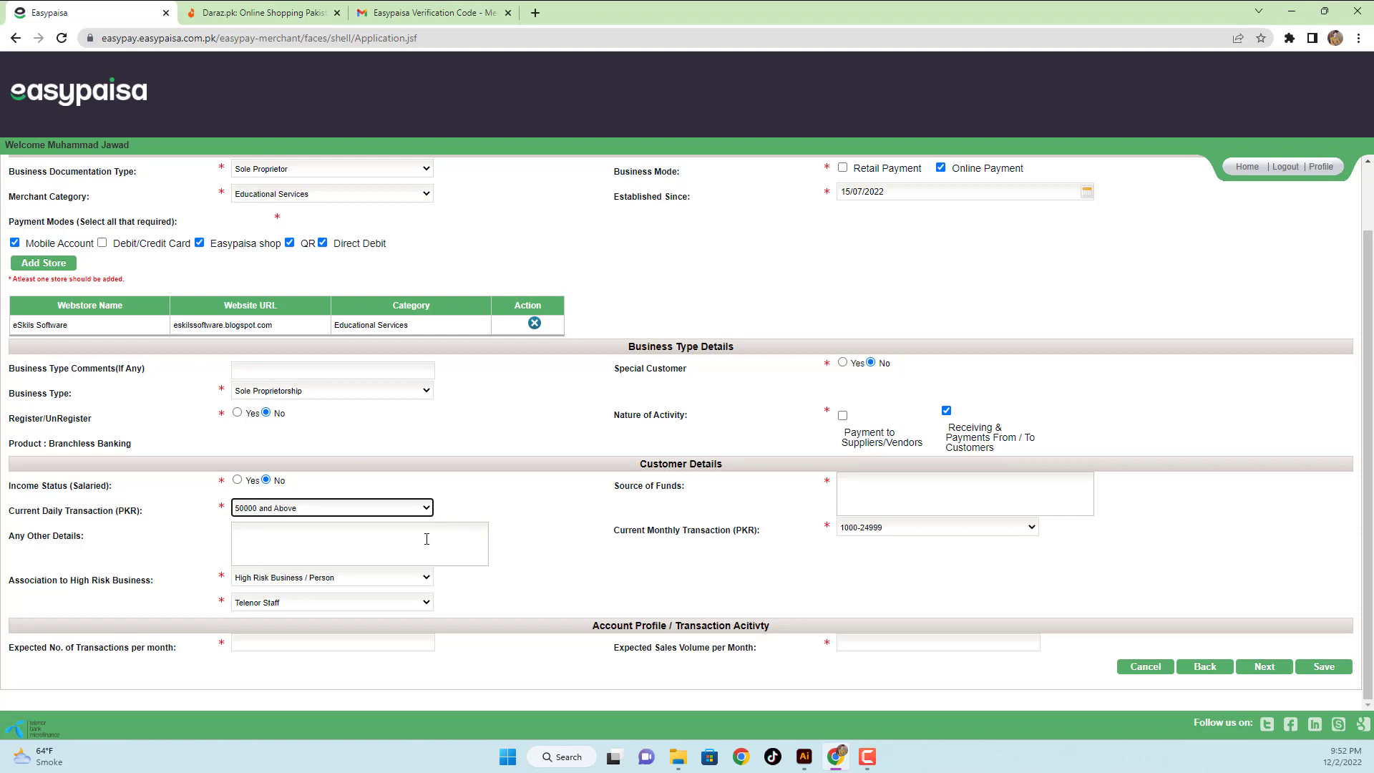
{"action": "left_click", "coordinate": [265, 530]}
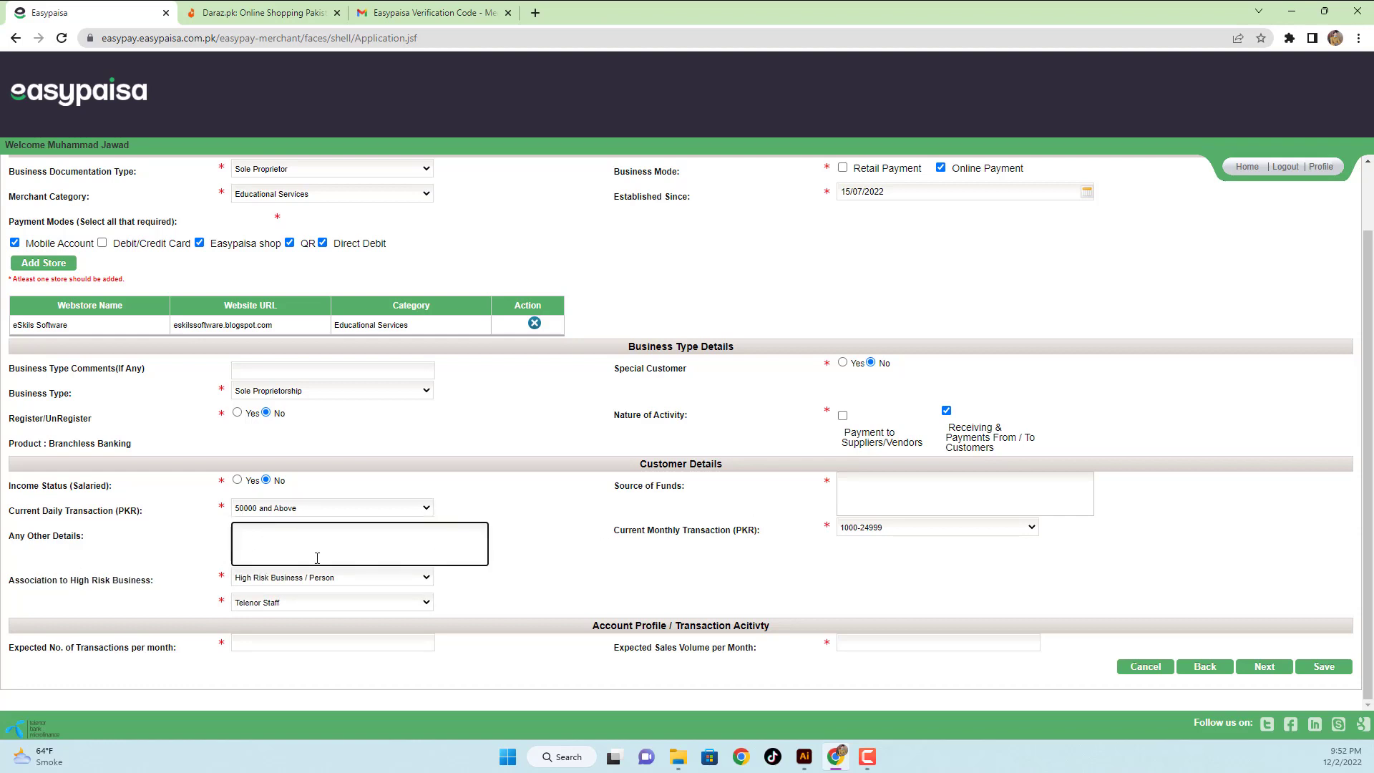
{"action": "left_click", "coordinate": [890, 494]}
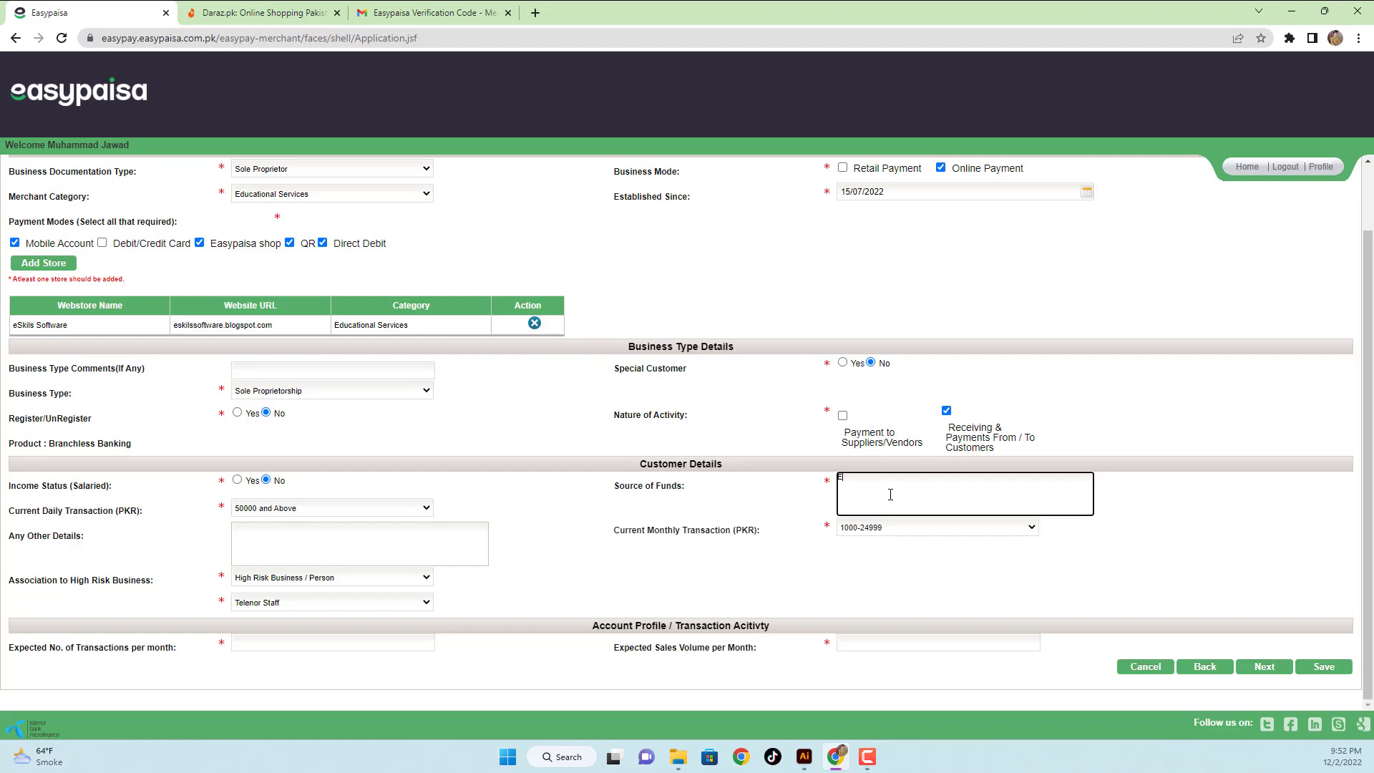
{"action": "type", "text": "Online Education Platform"}
{"action": "left_click", "coordinate": [883, 532]}
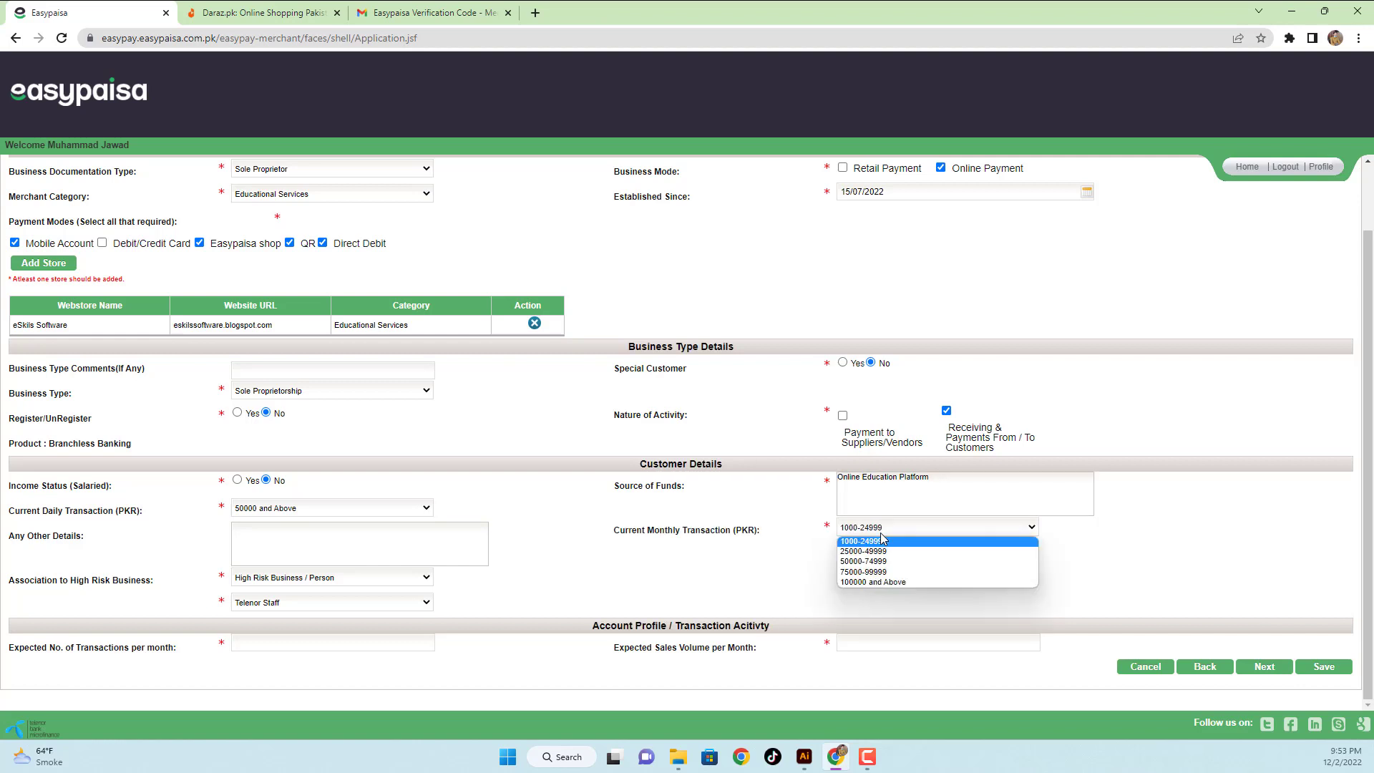
{"action": "left_click", "coordinate": [873, 583]}
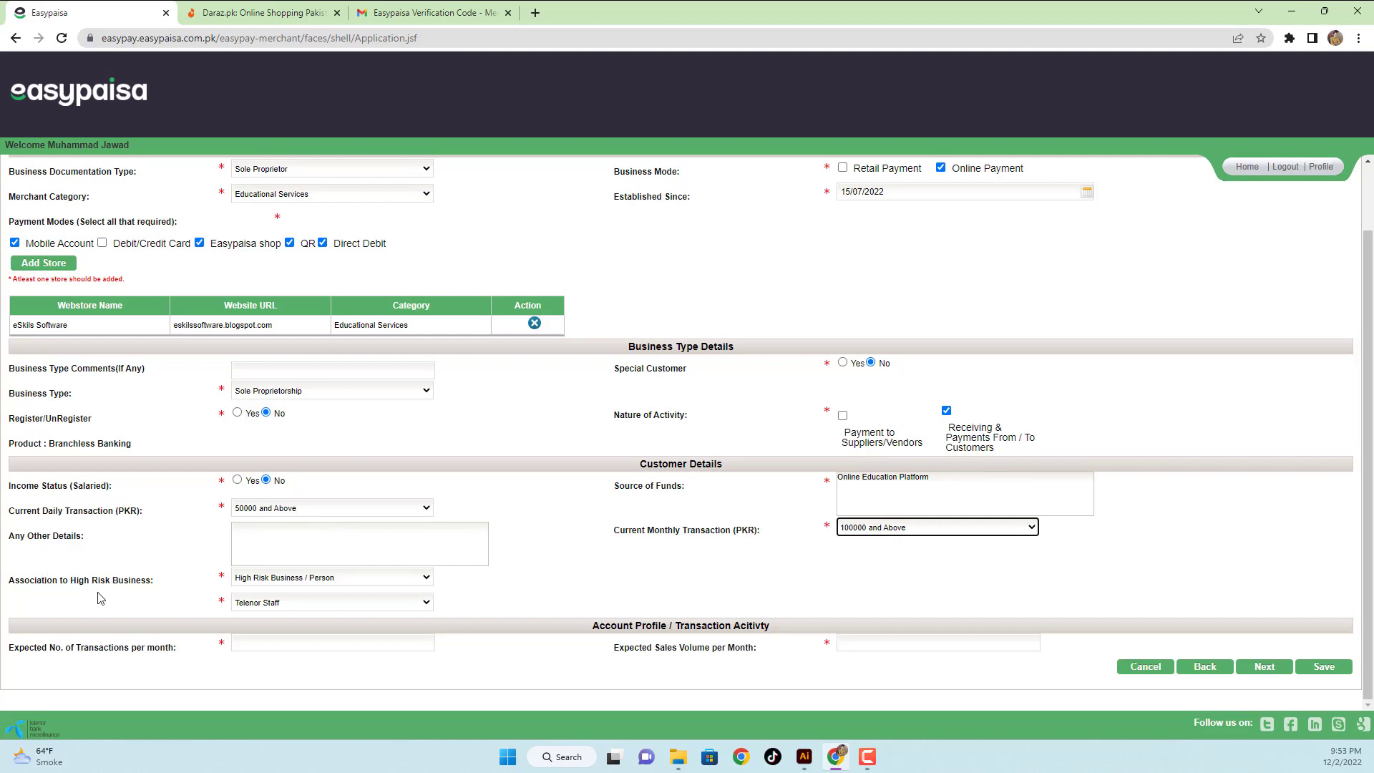
- Keep High Risk Business / Person and set the customer type to Student
{"action": "left_click", "coordinate": [279, 583]}
{"action": "left_click", "coordinate": [279, 591]}
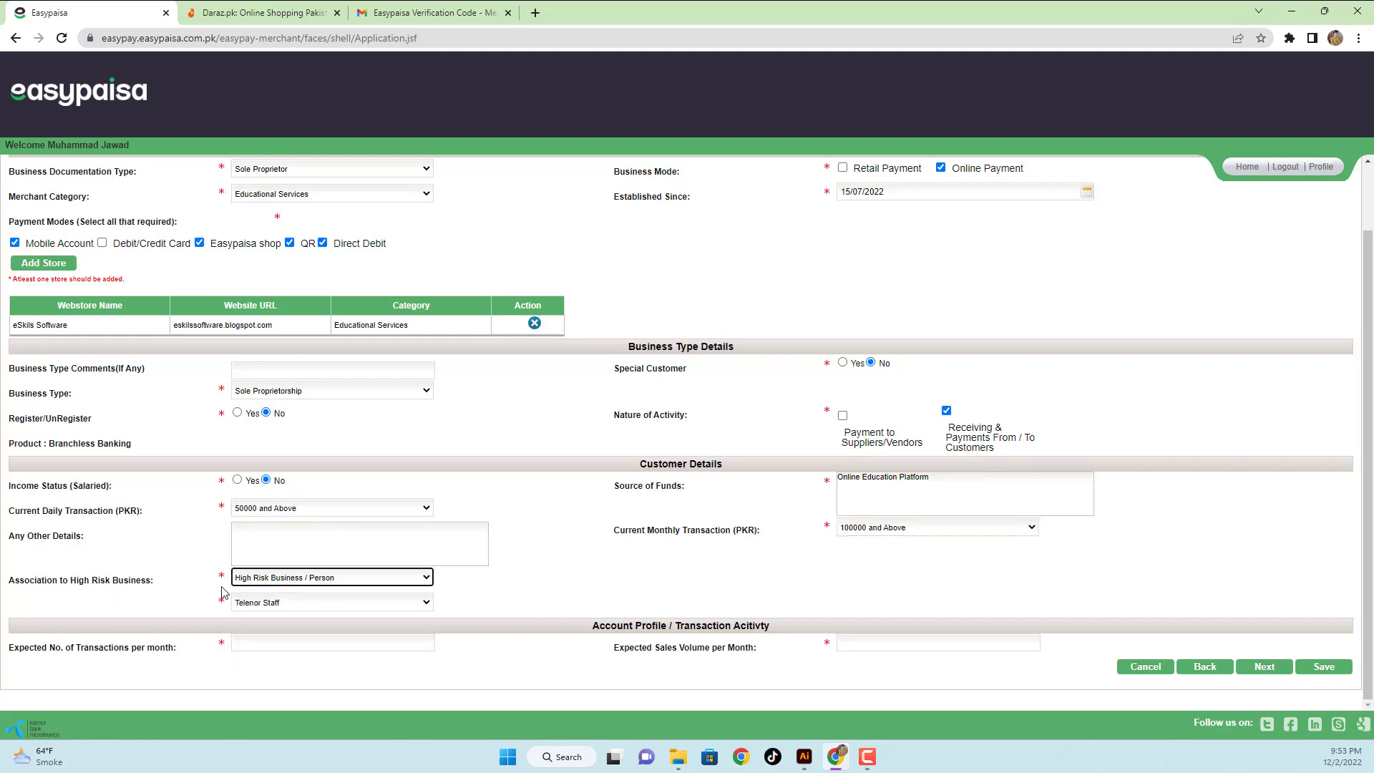
{"action": "left_click", "coordinate": [293, 605]}
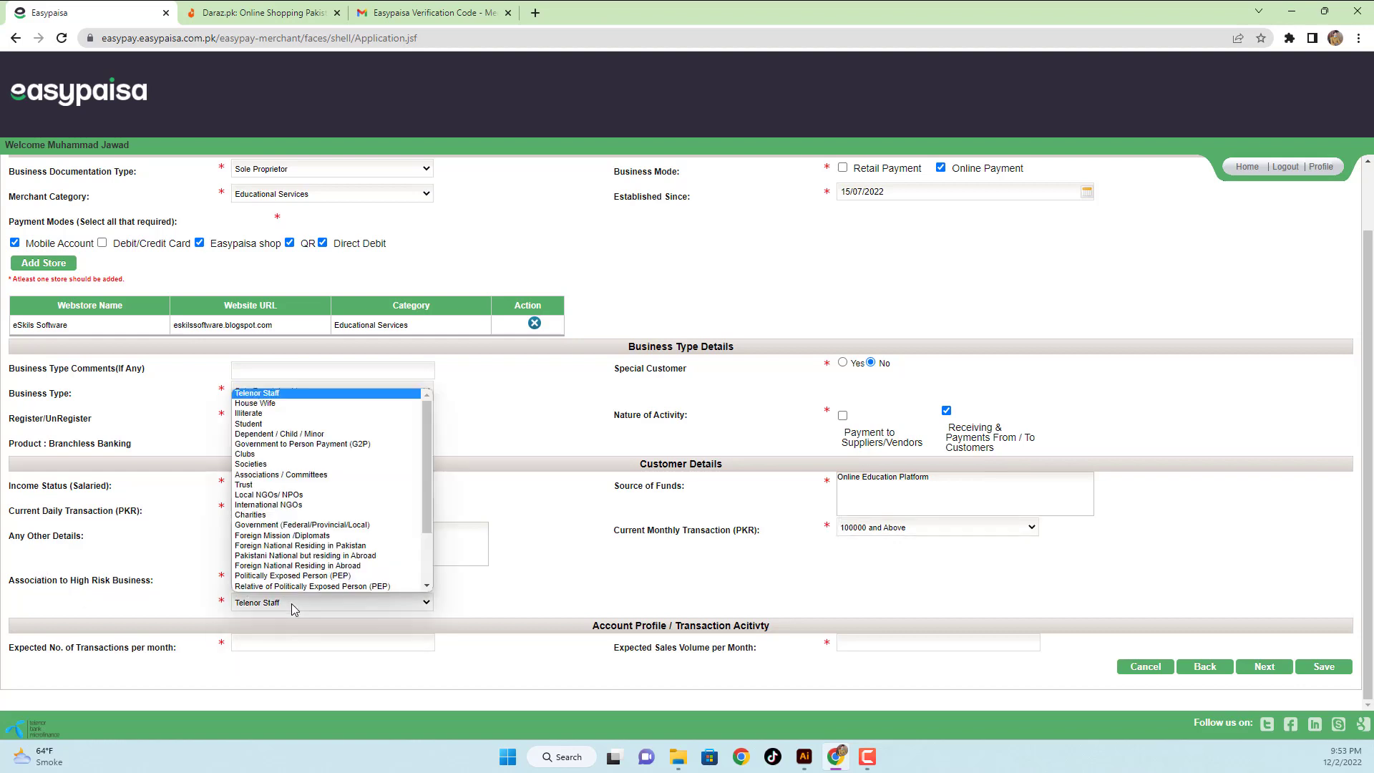
{"action": "left_click", "coordinate": [293, 605]}
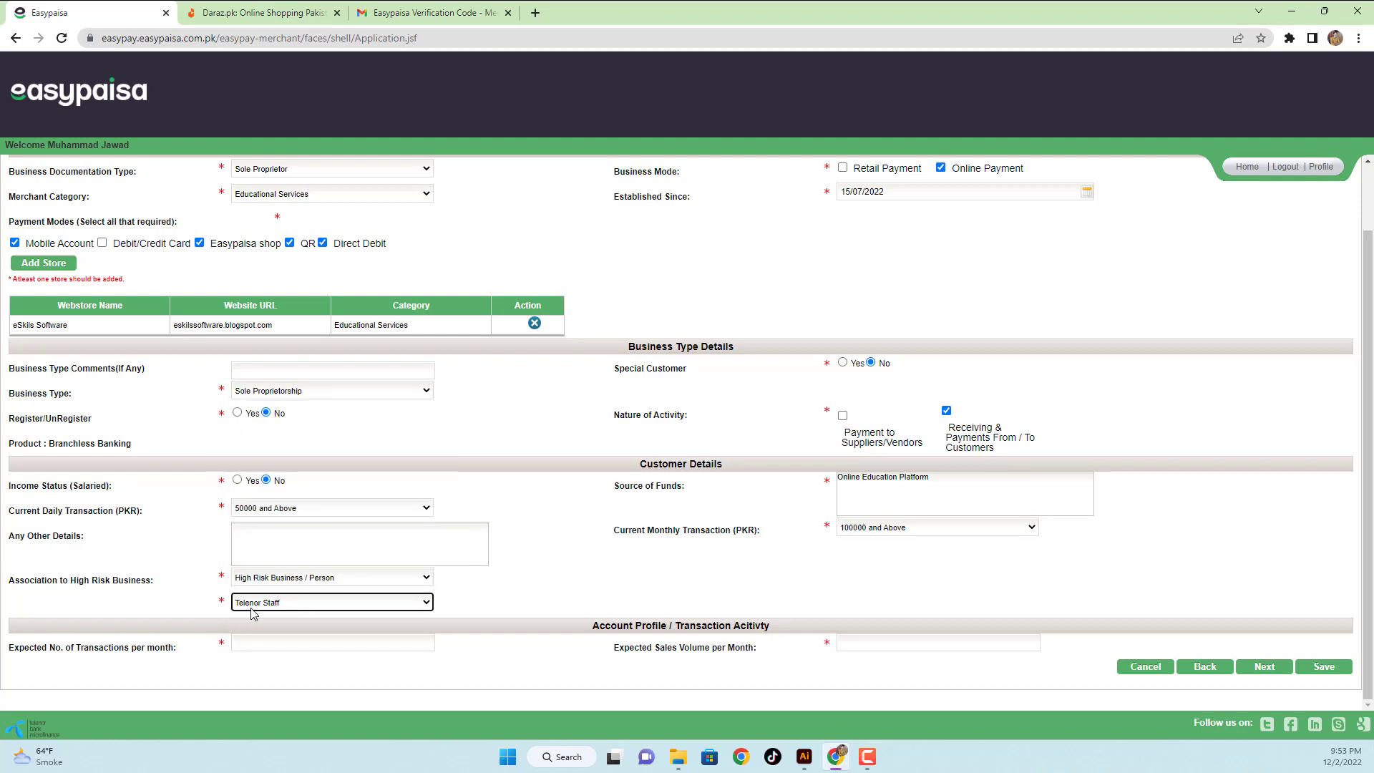
{"action": "left_click", "coordinate": [284, 608]}
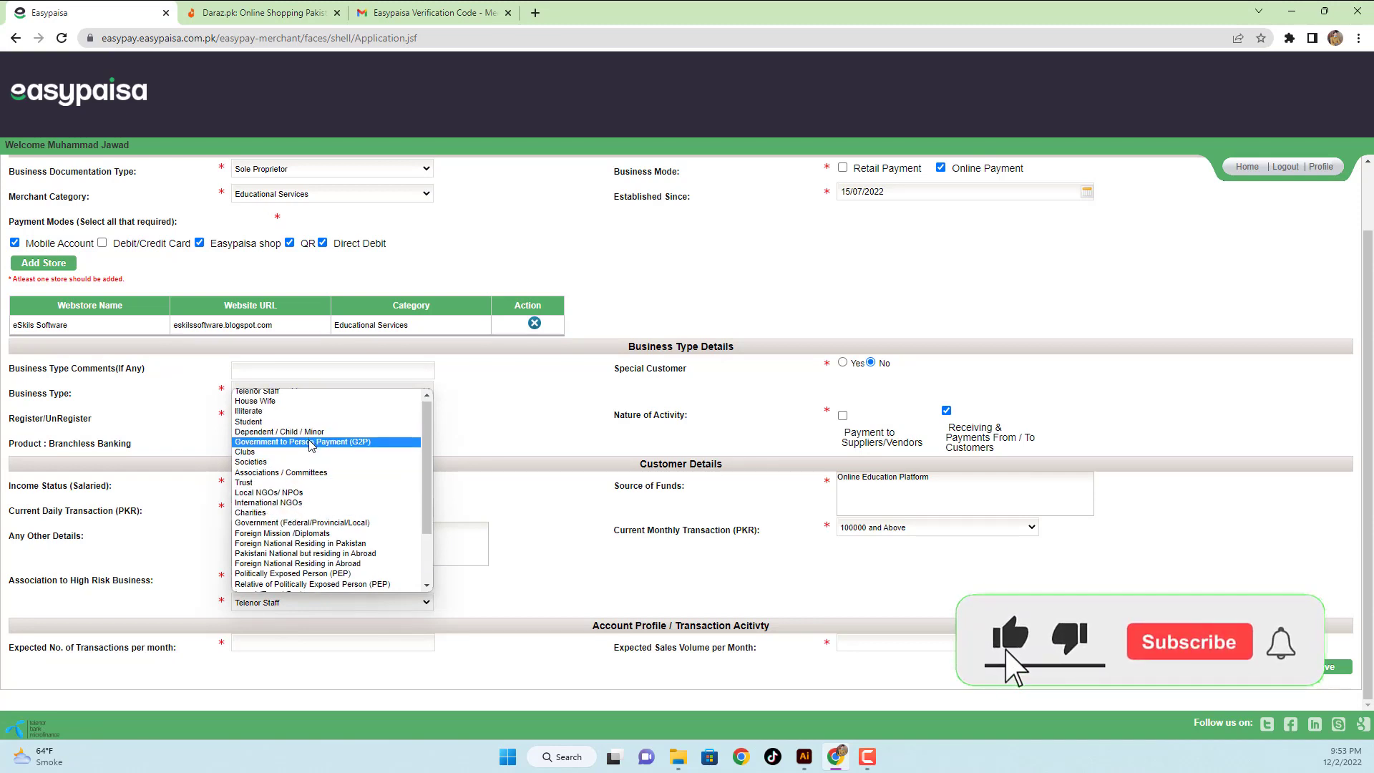
{"action": "scroll", "coordinate": [293, 458], "scroll_direction": "down", "scroll_amount": 3}
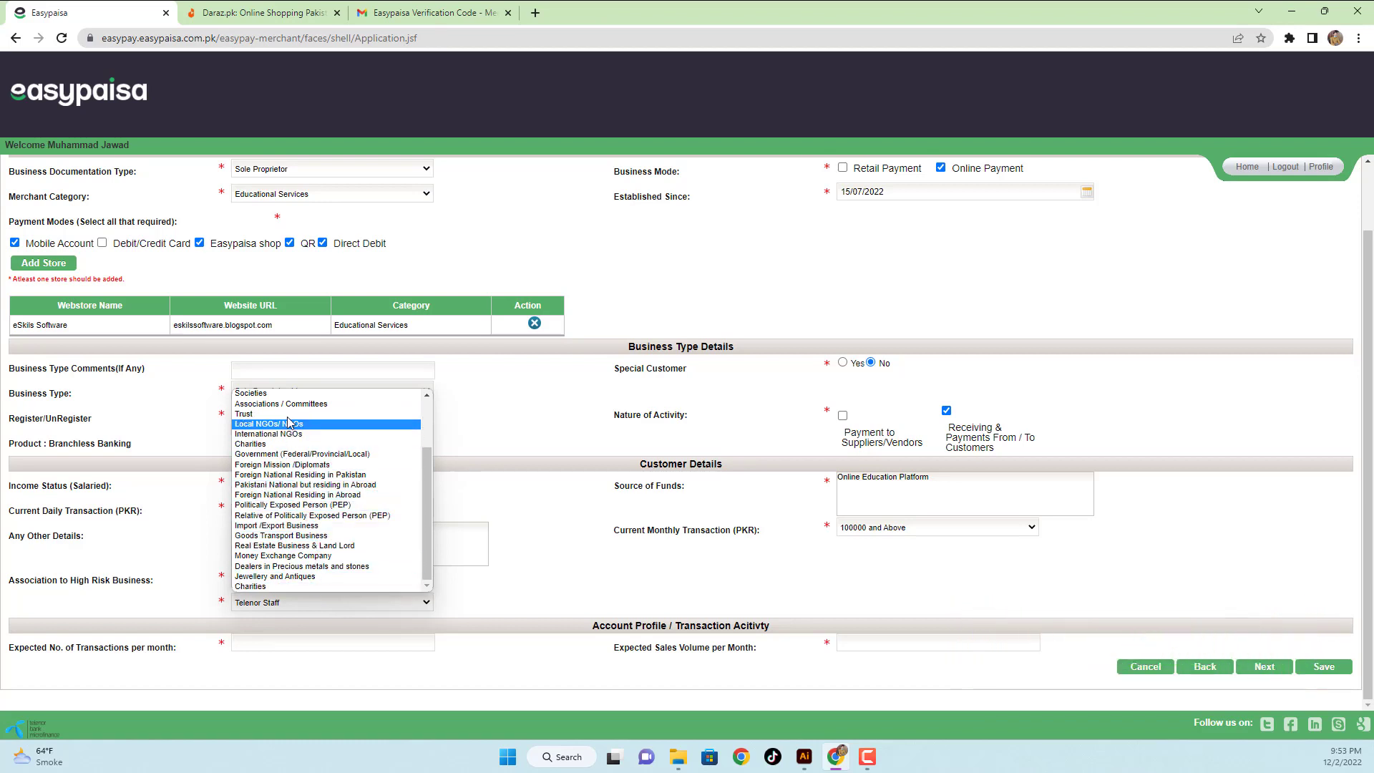
{"action": "left_click", "coordinate": [289, 586]}
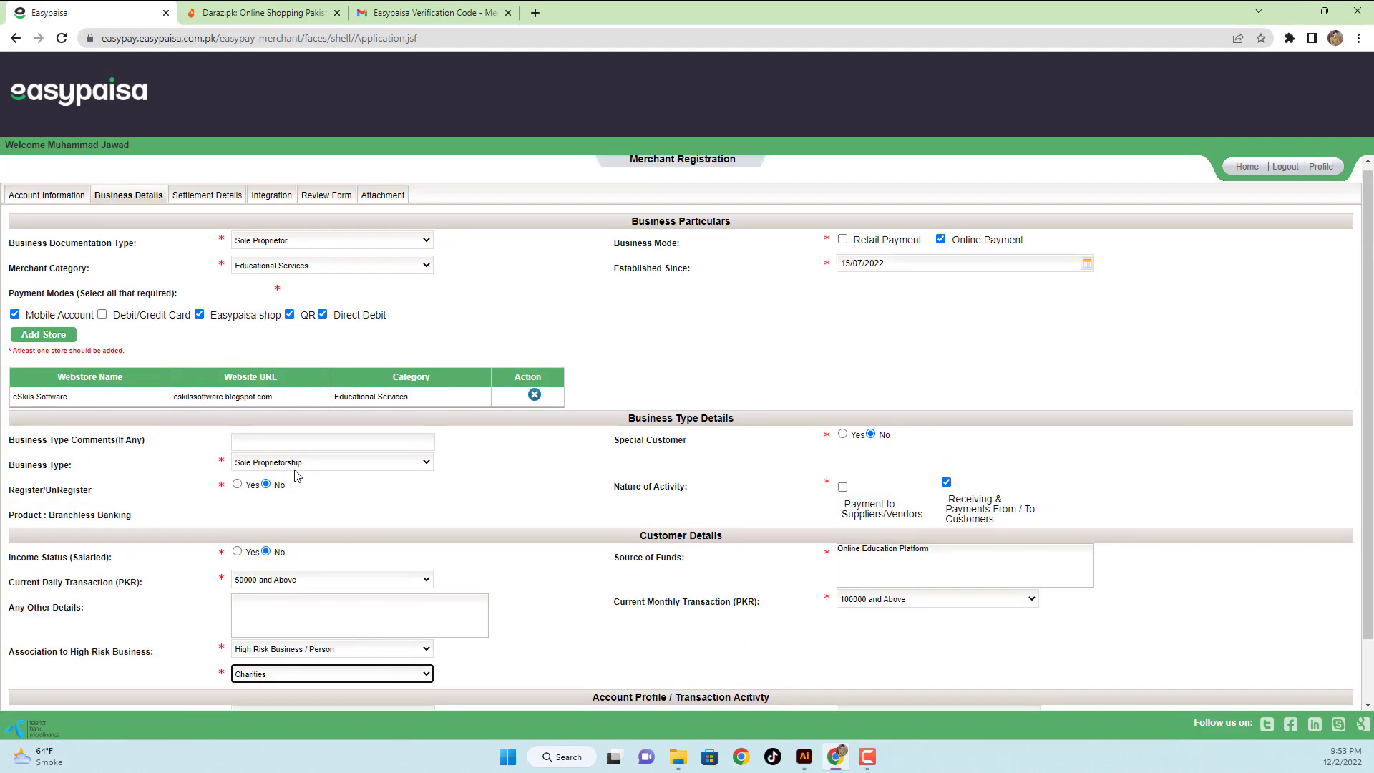
{"action": "left_click", "coordinate": [299, 601]}
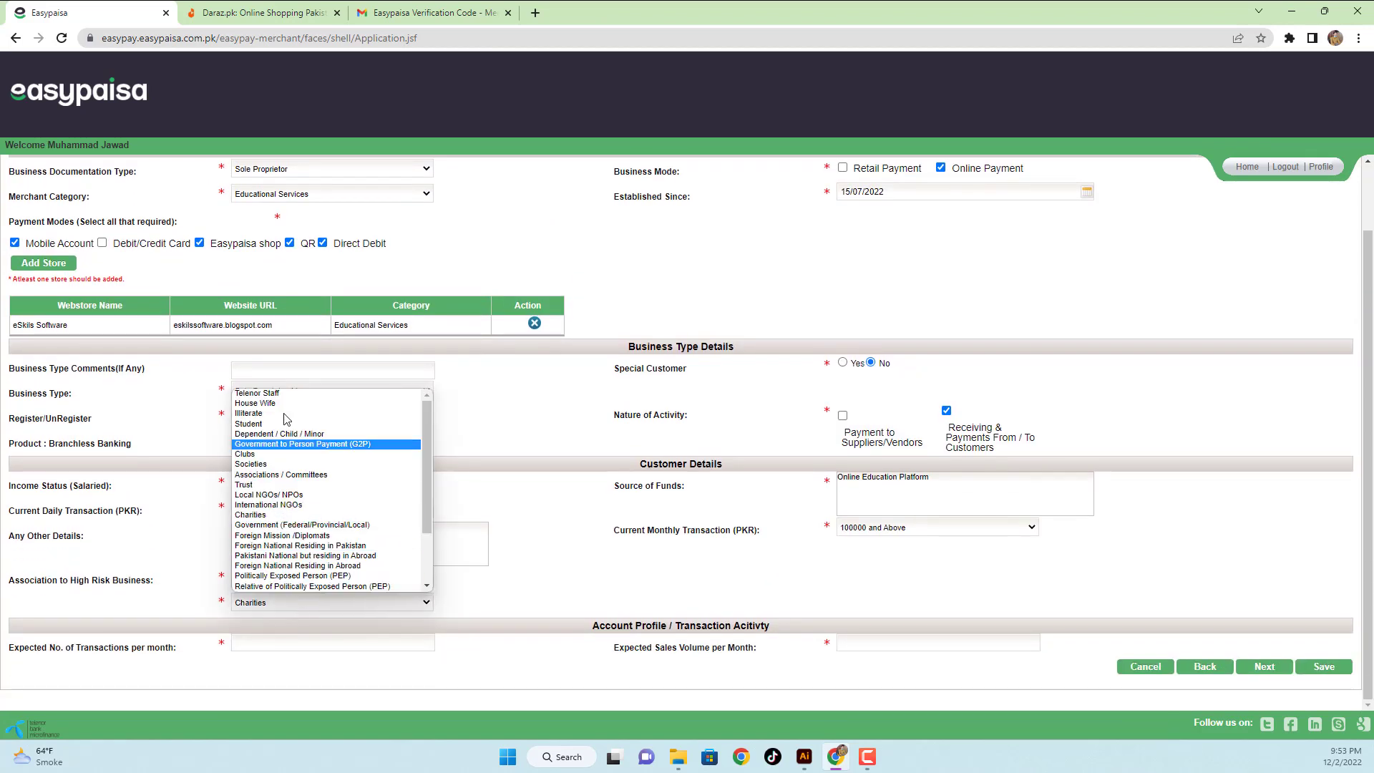
{"action": "left_click", "coordinate": [275, 424]}
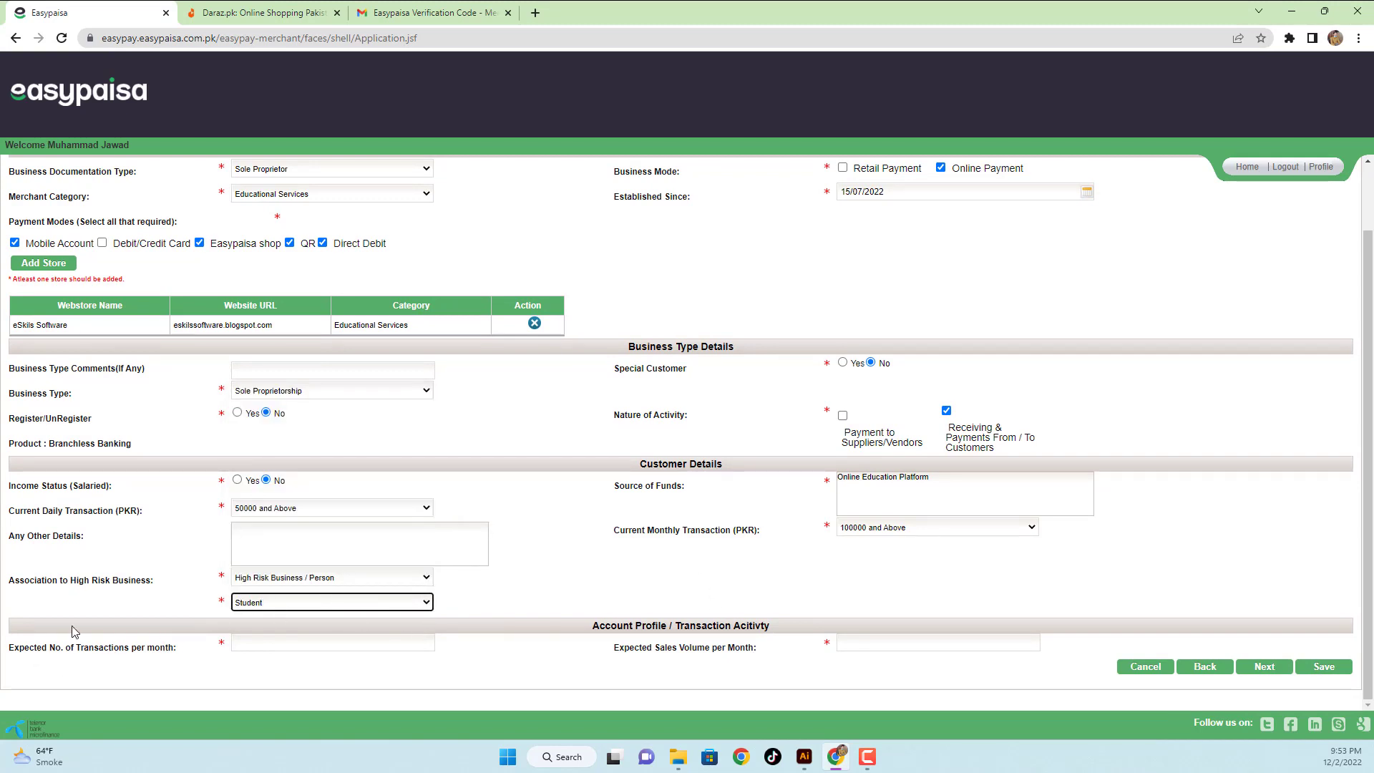
- Enter 1000 expected monthly transactions and 100000 sales volume, save, and move to Settlement Details
{"action": "left_click", "coordinate": [276, 643]}
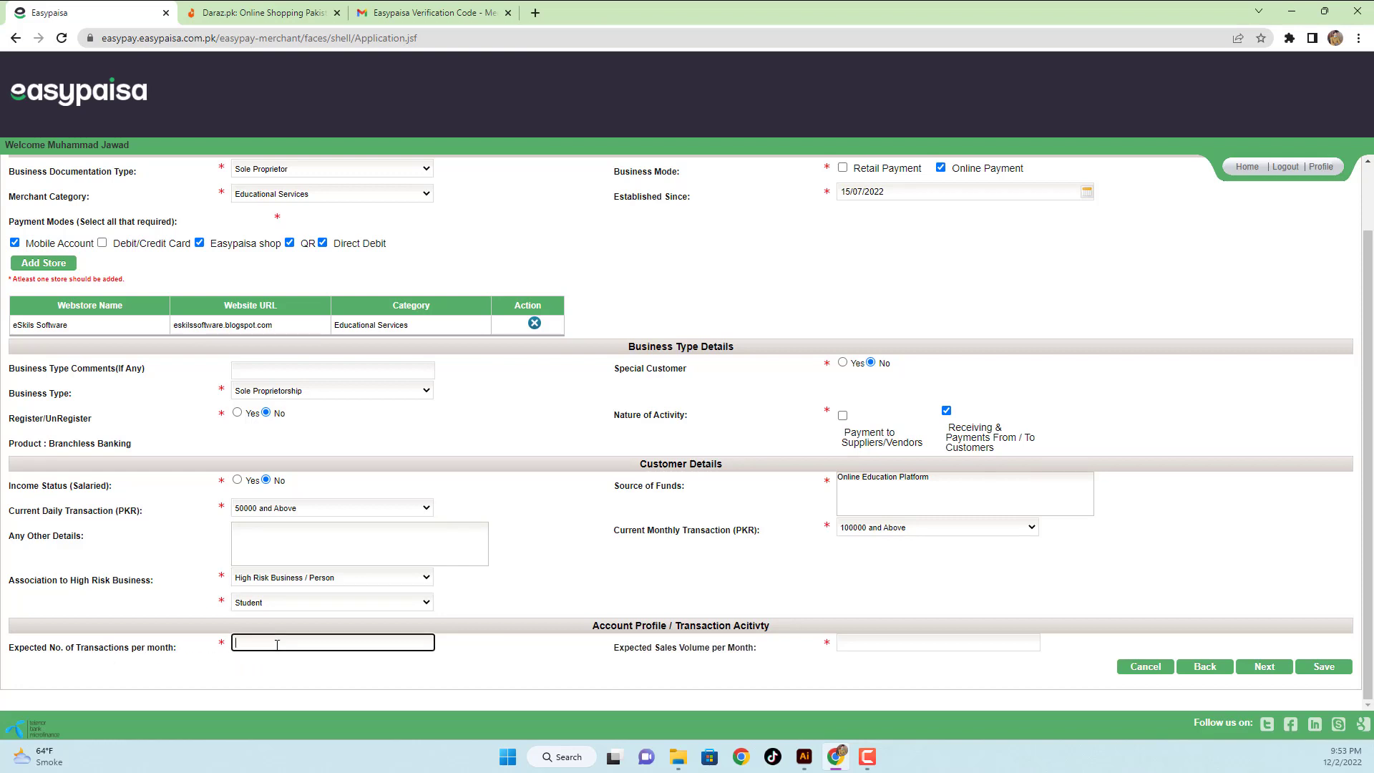
{"action": "type", "text": "1000"}
{"action": "left_click", "coordinate": [890, 646]}
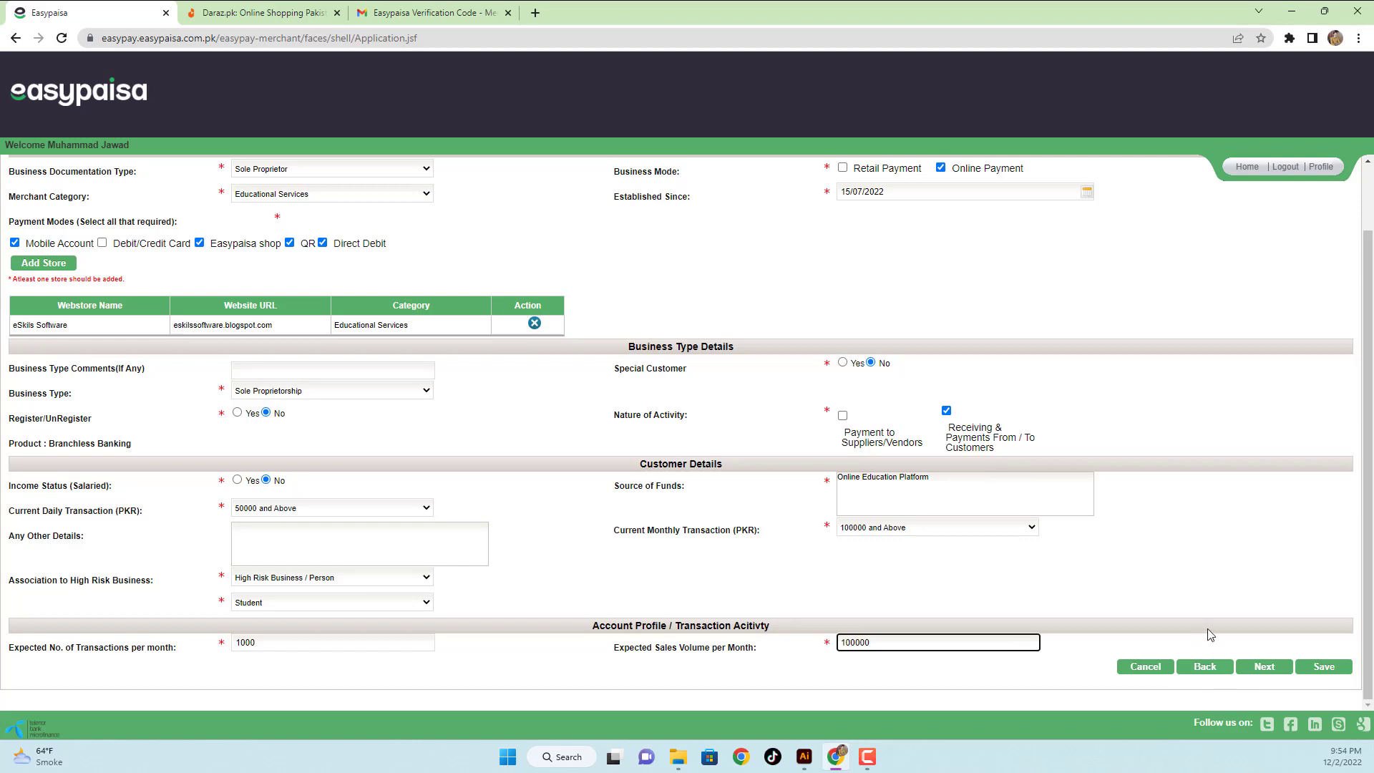
{"action": "left_click", "coordinate": [1322, 673]}
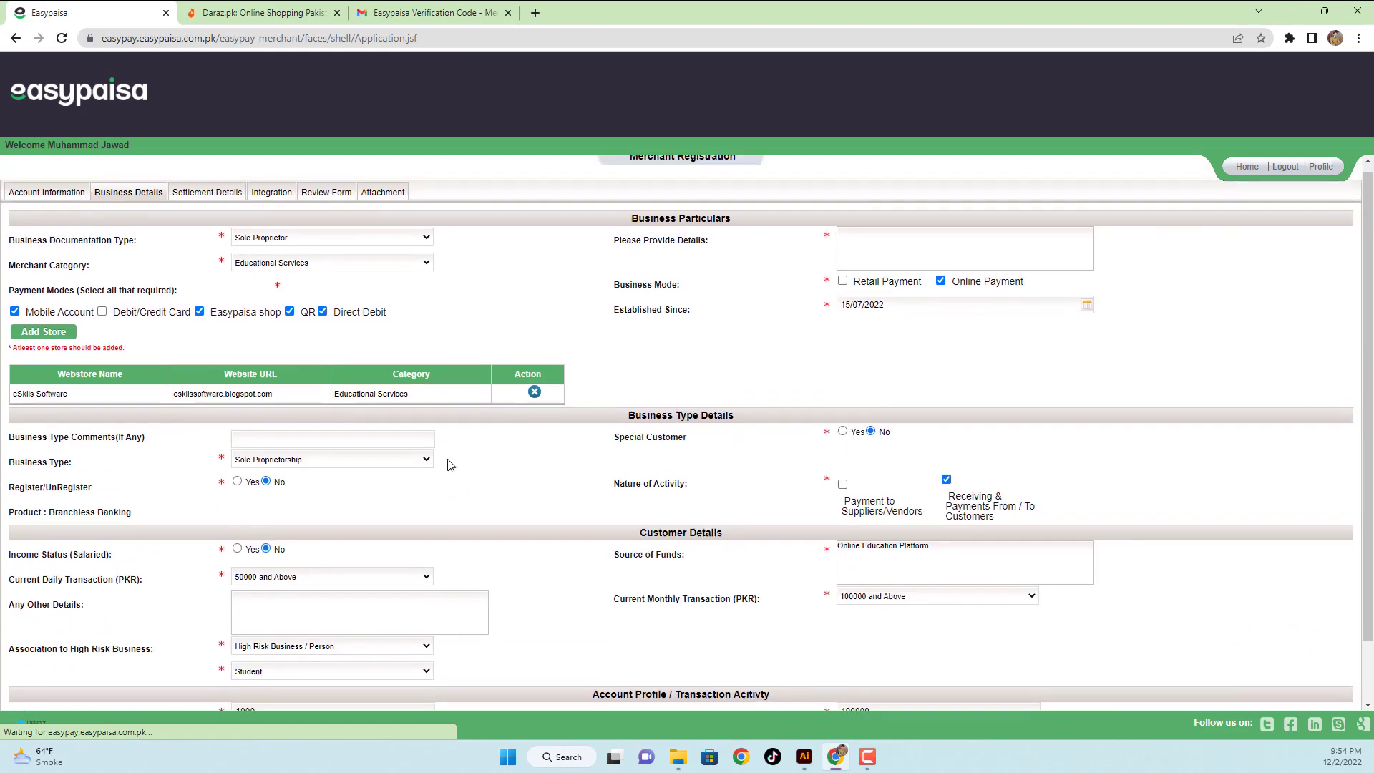
{"action": "scroll", "coordinate": [445, 461], "scroll_direction": "up", "scroll_amount": 1}
{"action": "scroll", "coordinate": [907, 491], "scroll_direction": "down", "scroll_amount": 1}
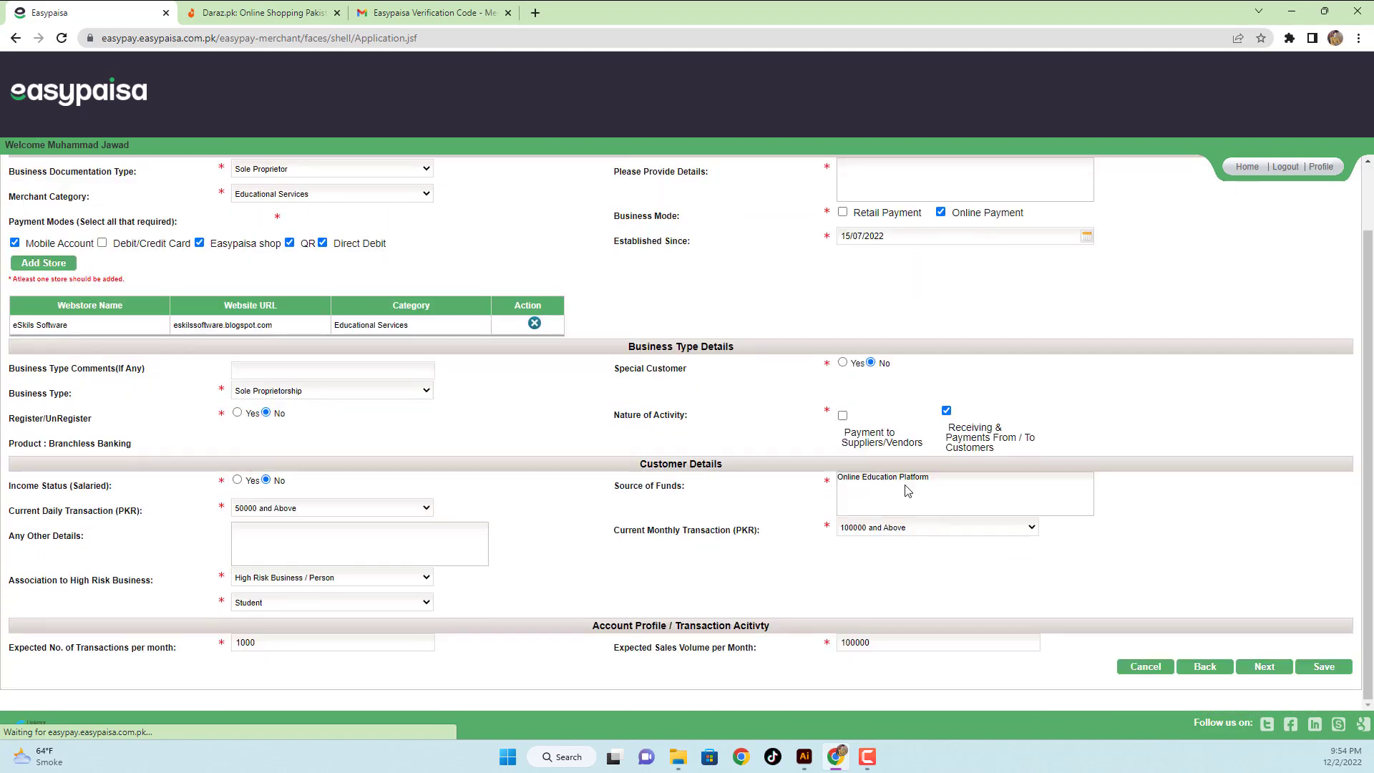
{"action": "left_click", "coordinate": [1250, 672]}
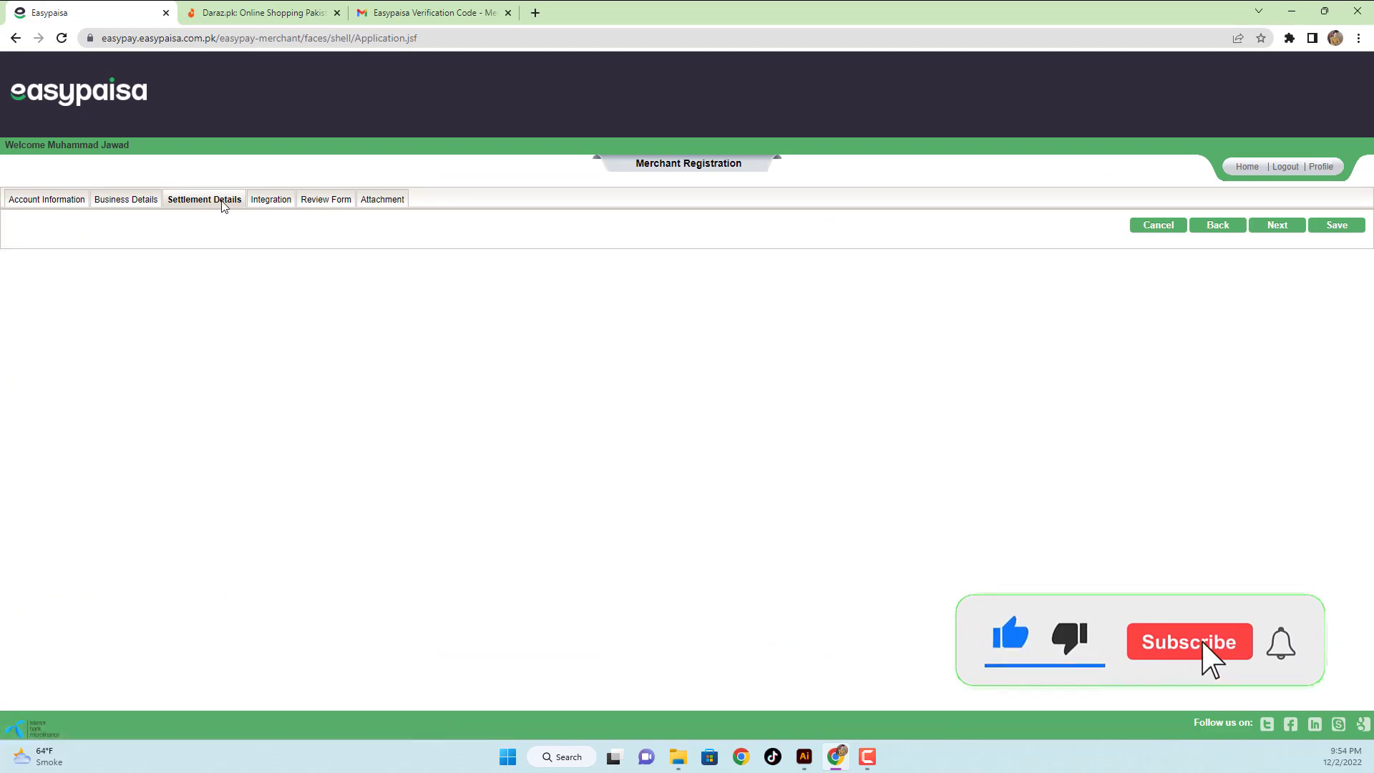
- Set up an HBL settlement bank account, fetch its account title, save, and continue to Integration
{"action": "left_click", "coordinate": [1266, 226]}
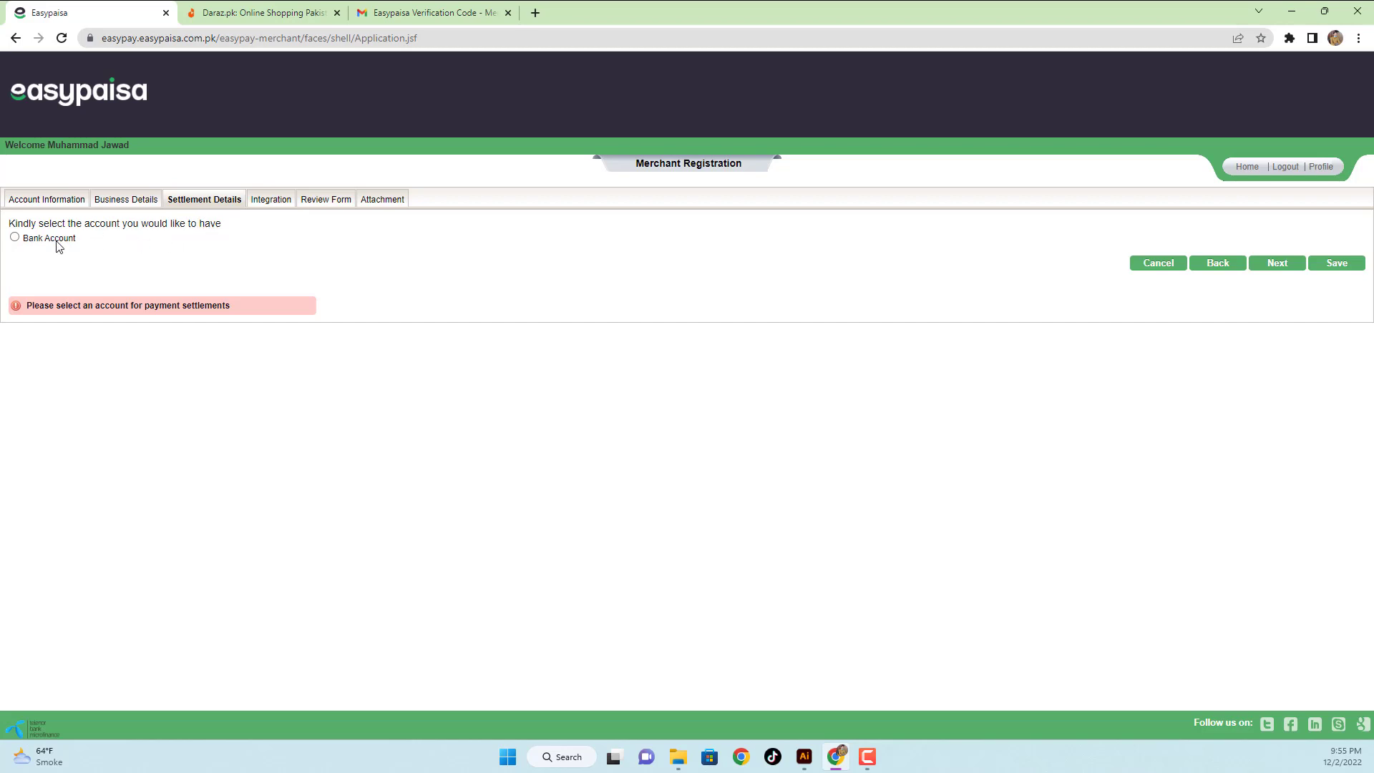
{"action": "left_click", "coordinate": [32, 242]}
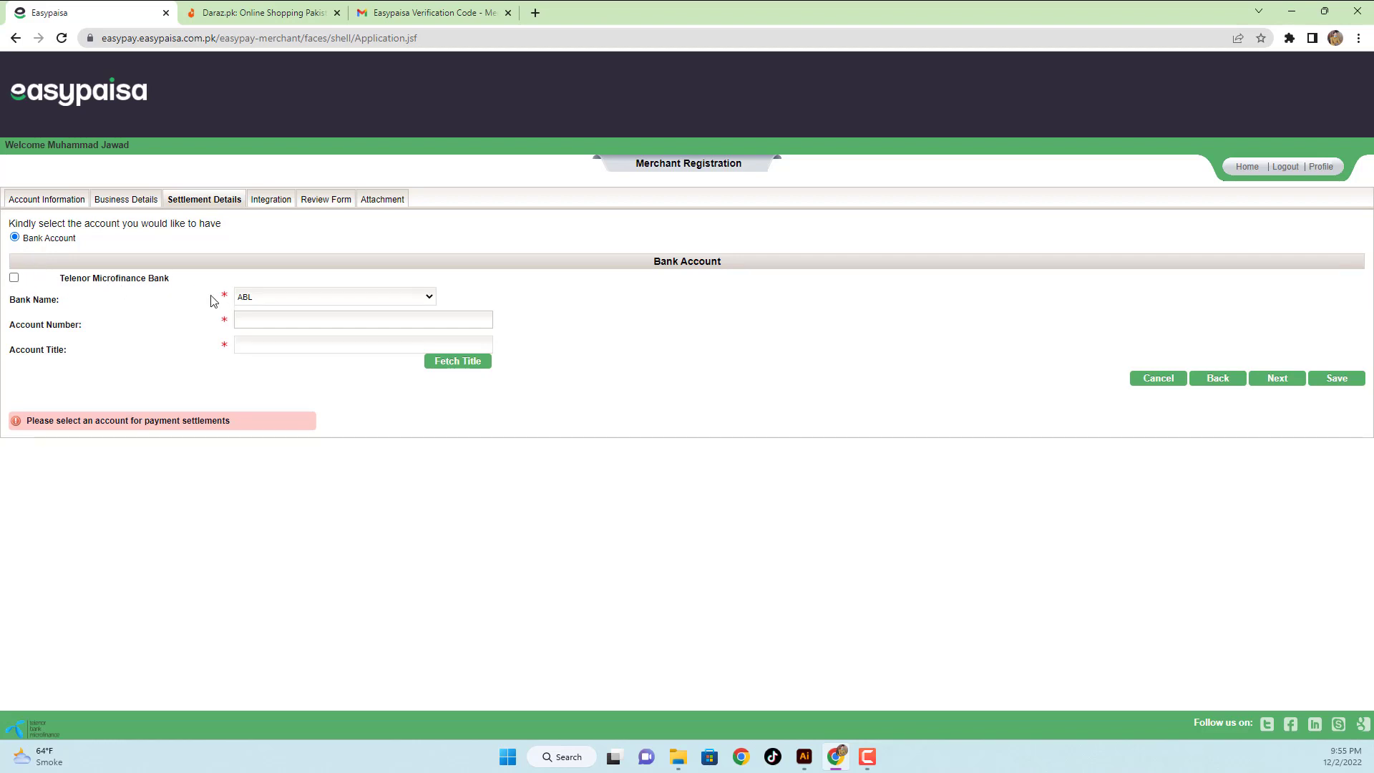
{"action": "left_click", "coordinate": [277, 298]}
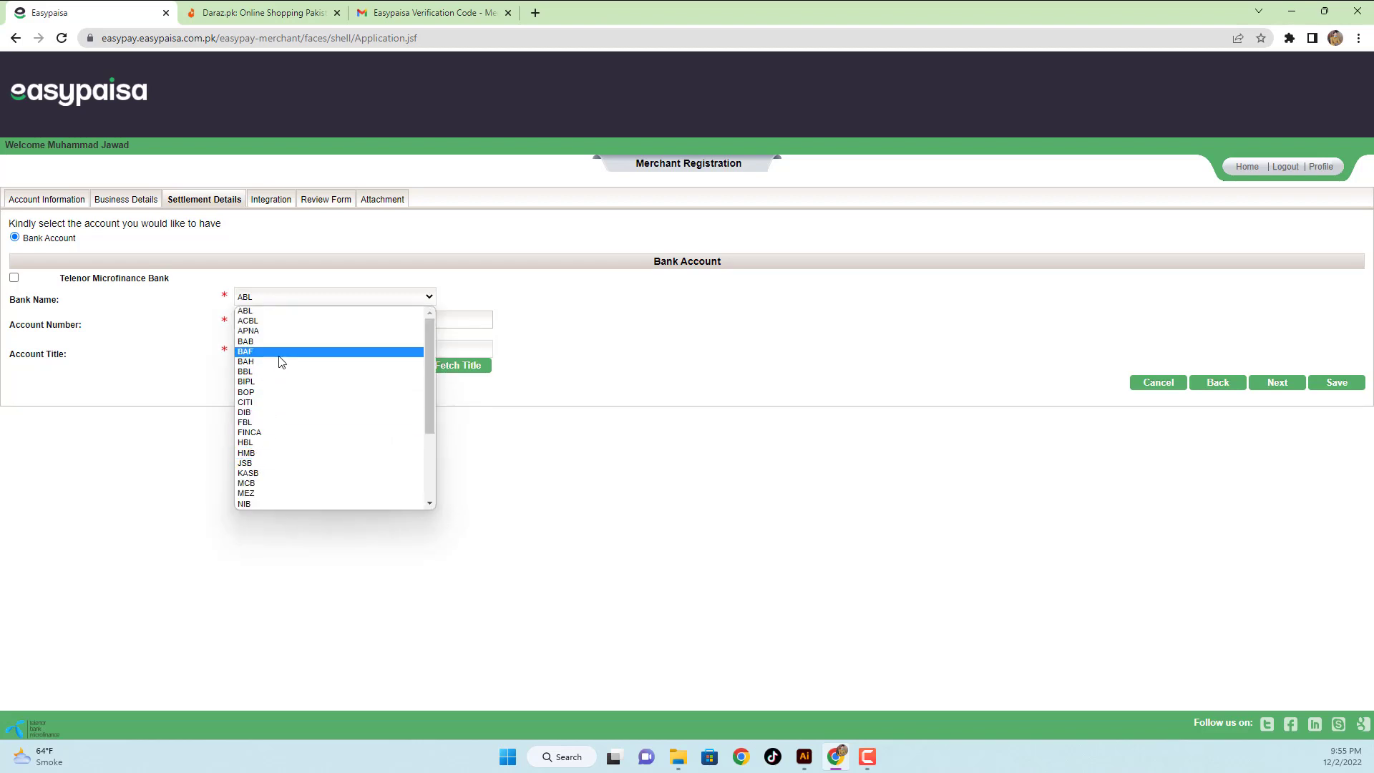
{"action": "left_click", "coordinate": [244, 442]}
{"action": "left_click", "coordinate": [285, 319]}
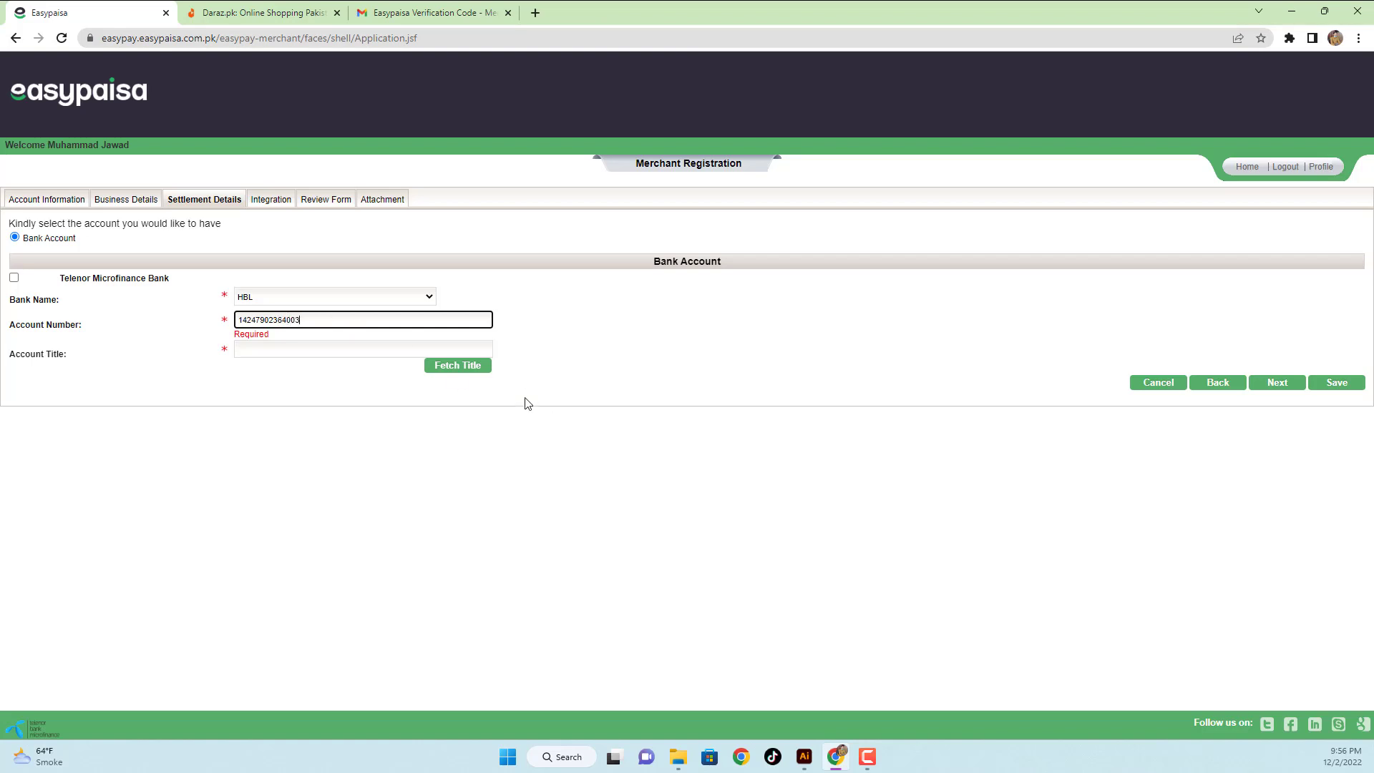
{"action": "left_click", "coordinate": [457, 366]}
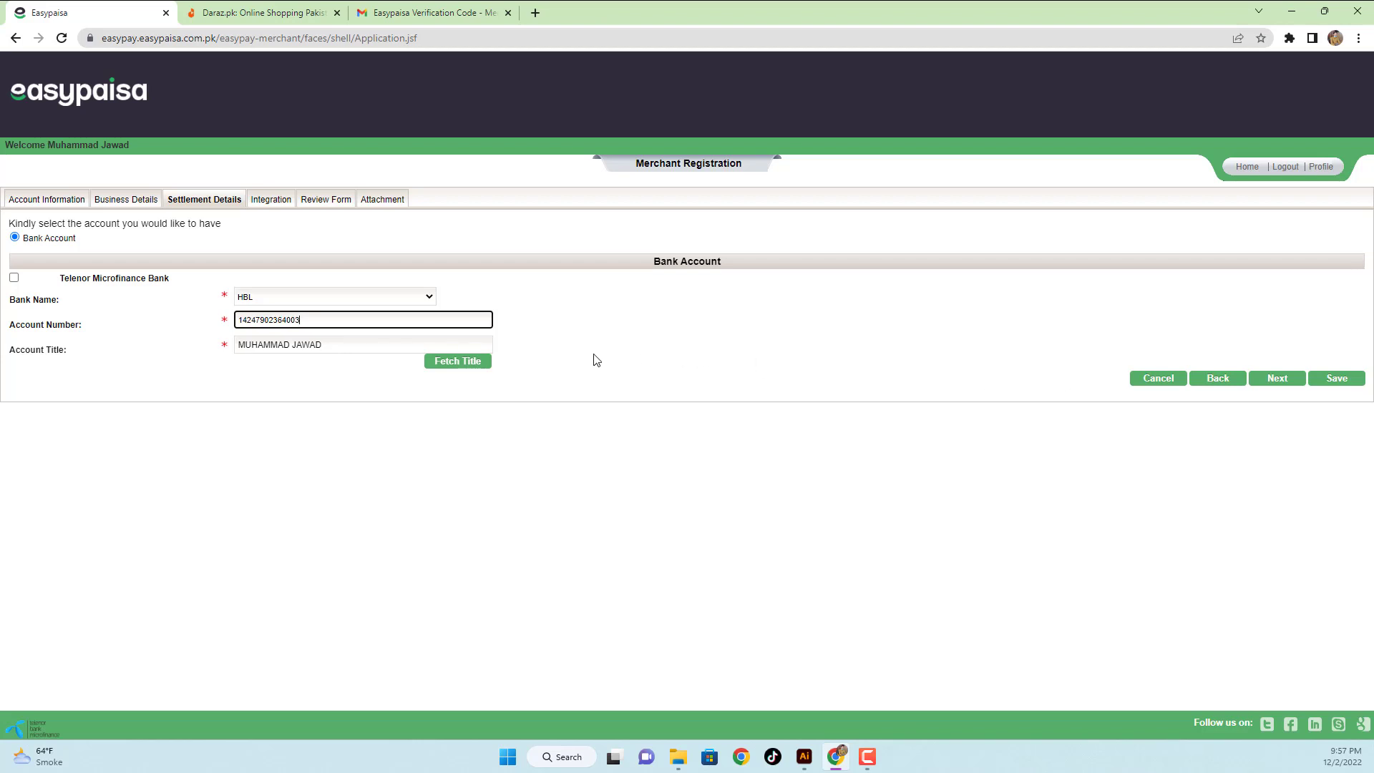
{"action": "left_click", "coordinate": [1346, 387]}
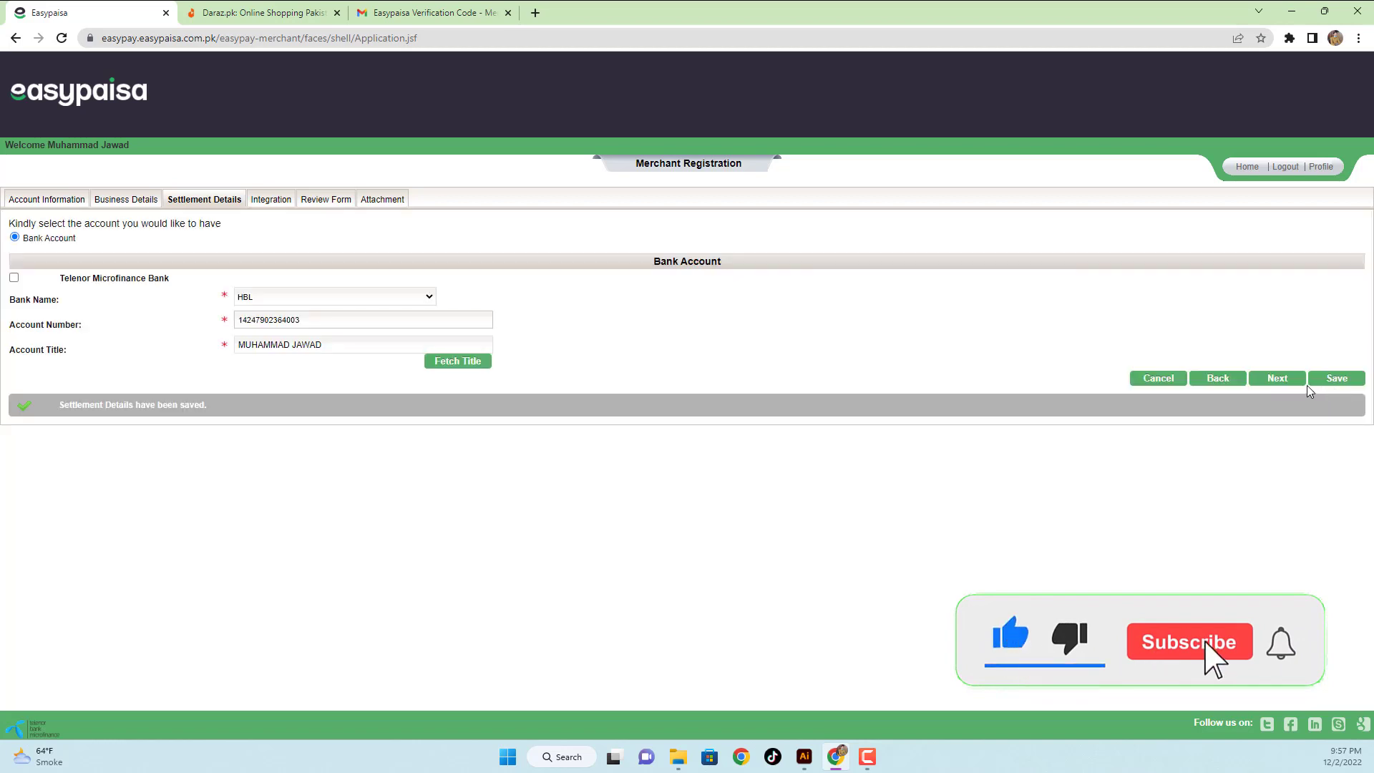
{"action": "left_click", "coordinate": [1291, 381]}
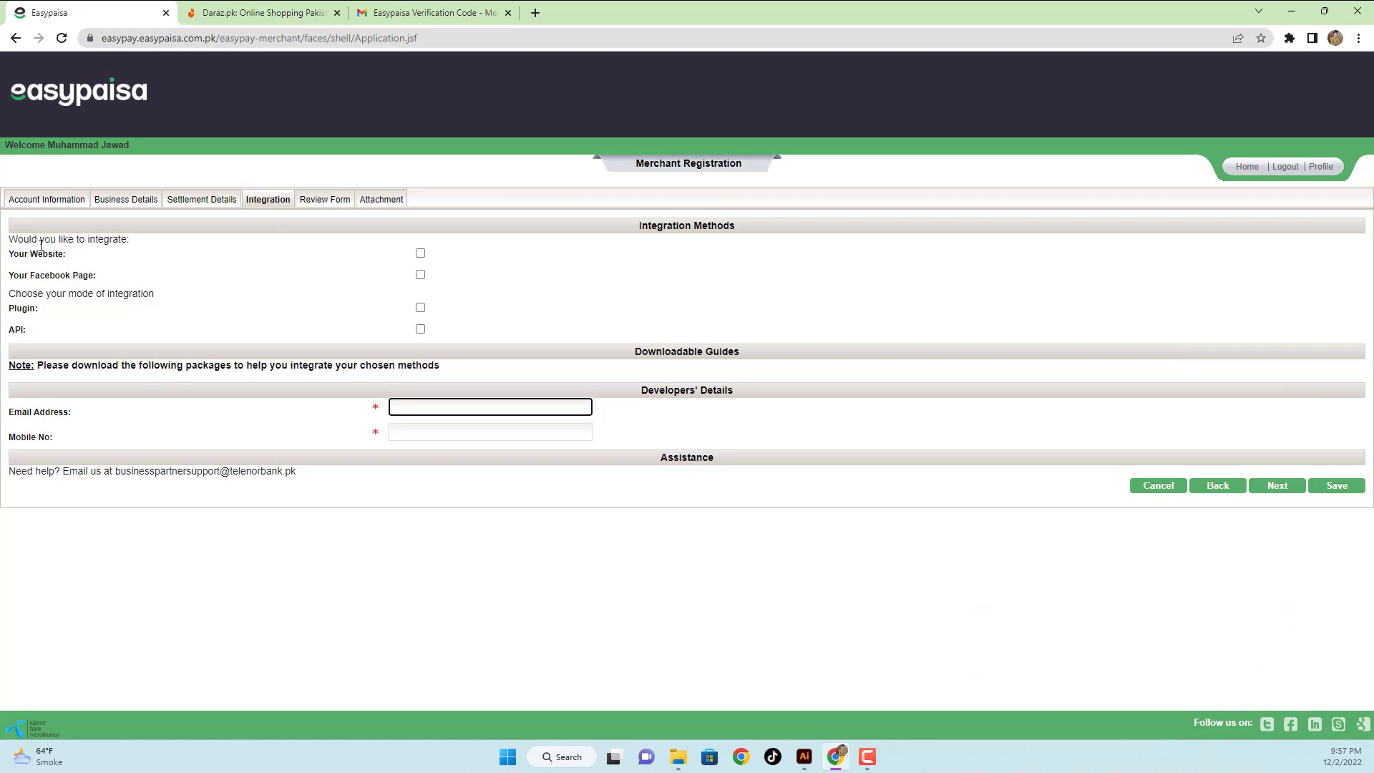
- Tick Website, Facebook Page, Plugin (WordPress, OpenCart, Shopify, Magento) and API as integration options
{"action": "left_click", "coordinate": [315, 10]}
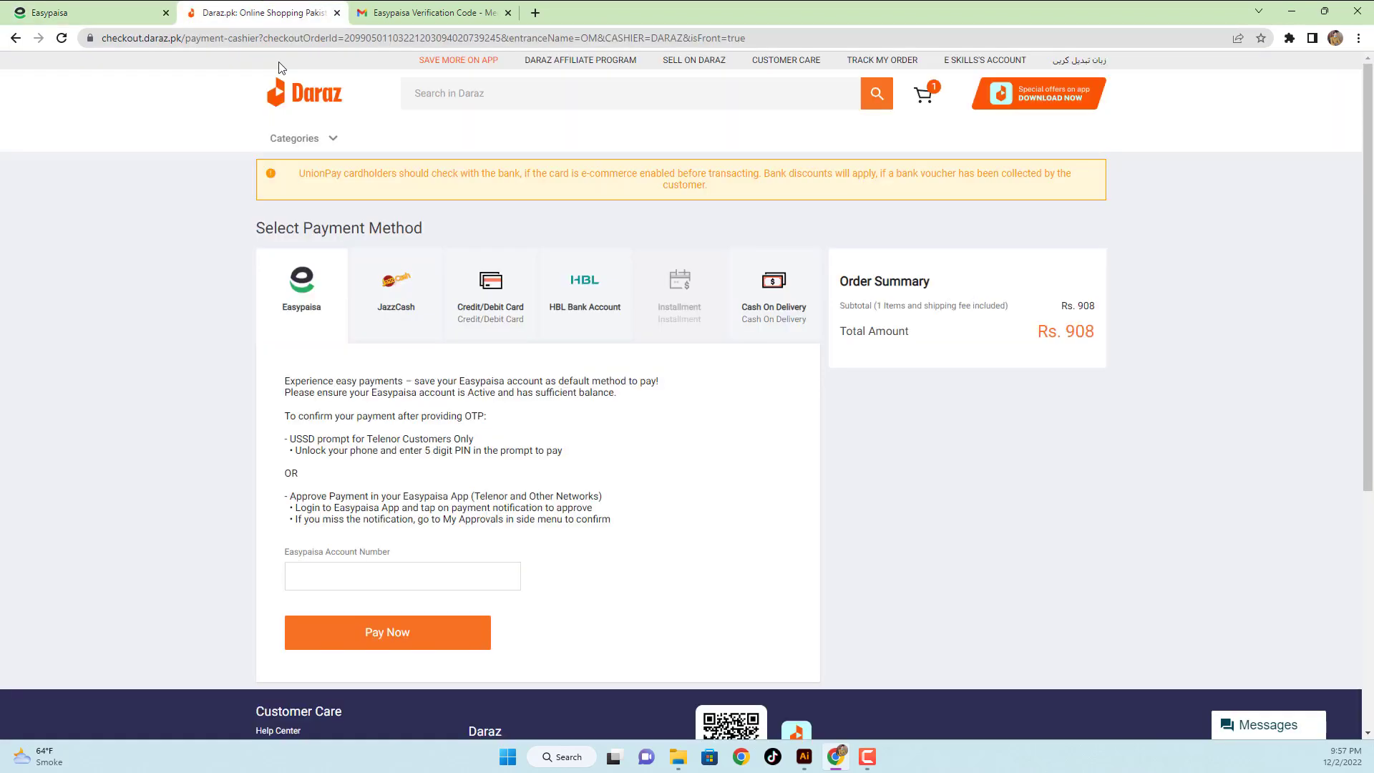
{"action": "left_click", "coordinate": [143, 13]}
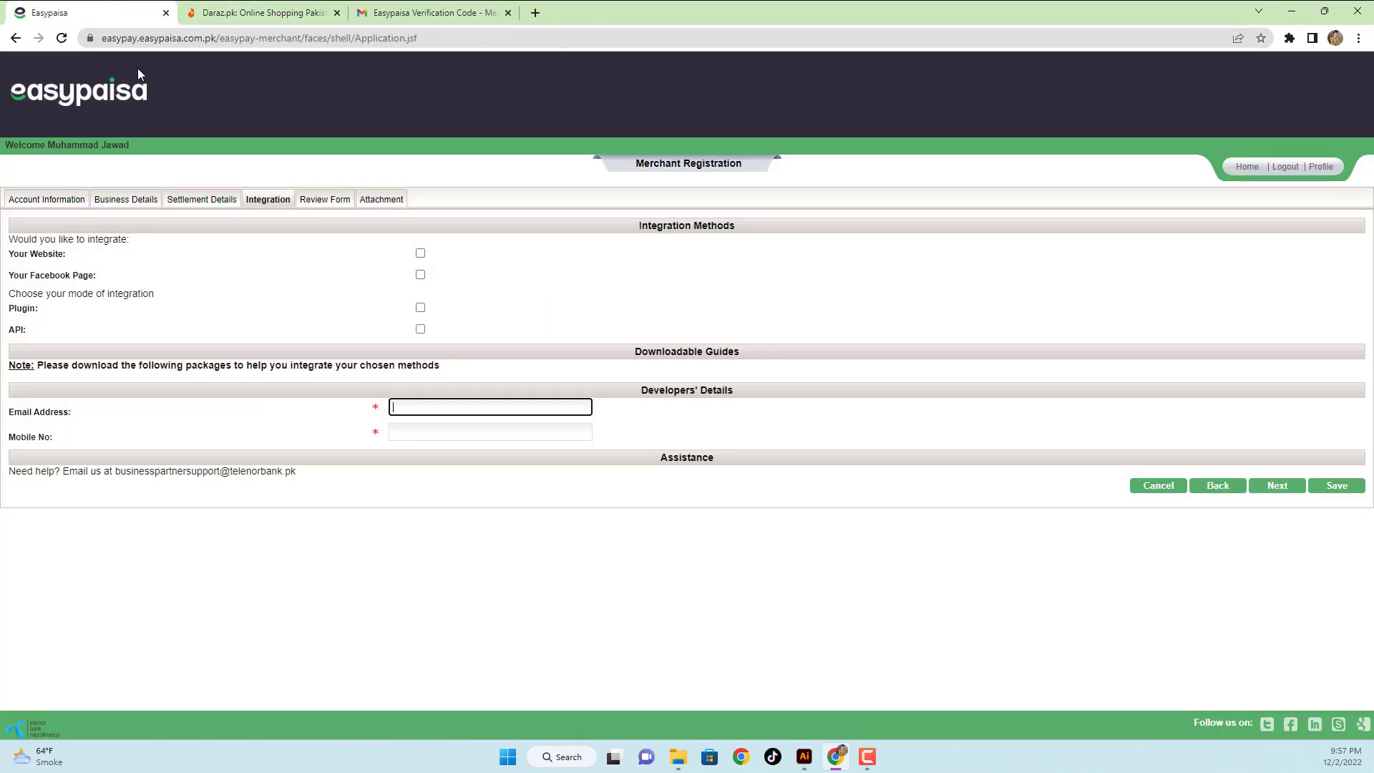
{"action": "left_click", "coordinate": [420, 254]}
{"action": "left_click", "coordinate": [420, 275]}
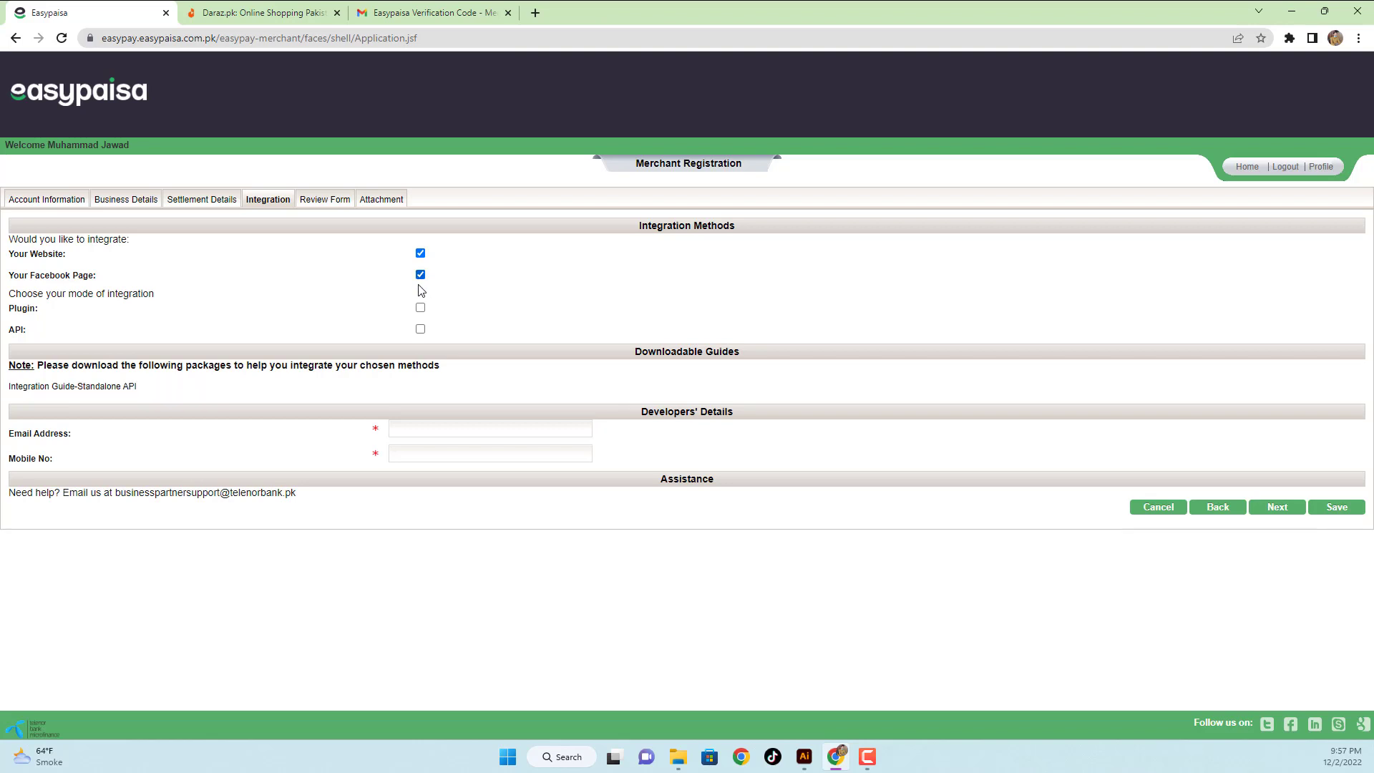
{"action": "left_click", "coordinate": [420, 309]}
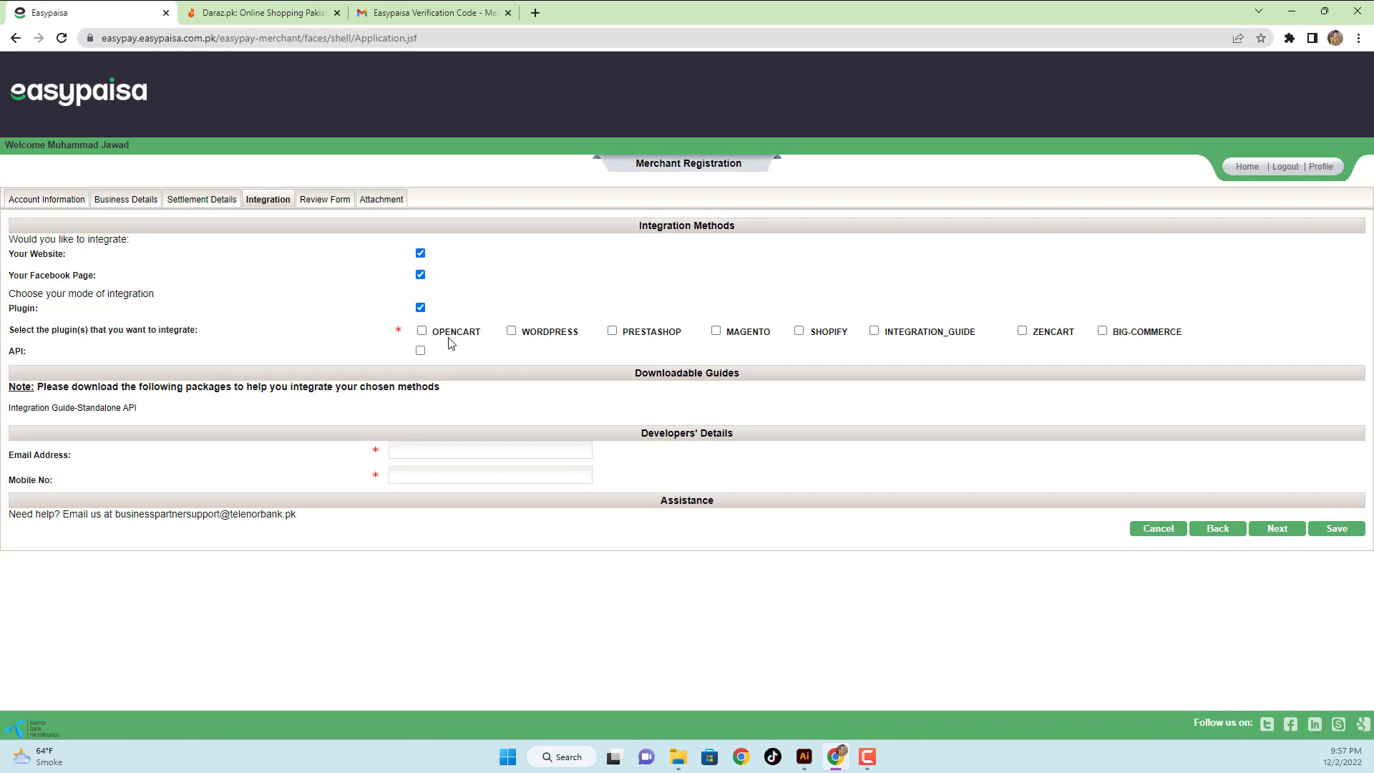
{"action": "left_click", "coordinate": [511, 331]}
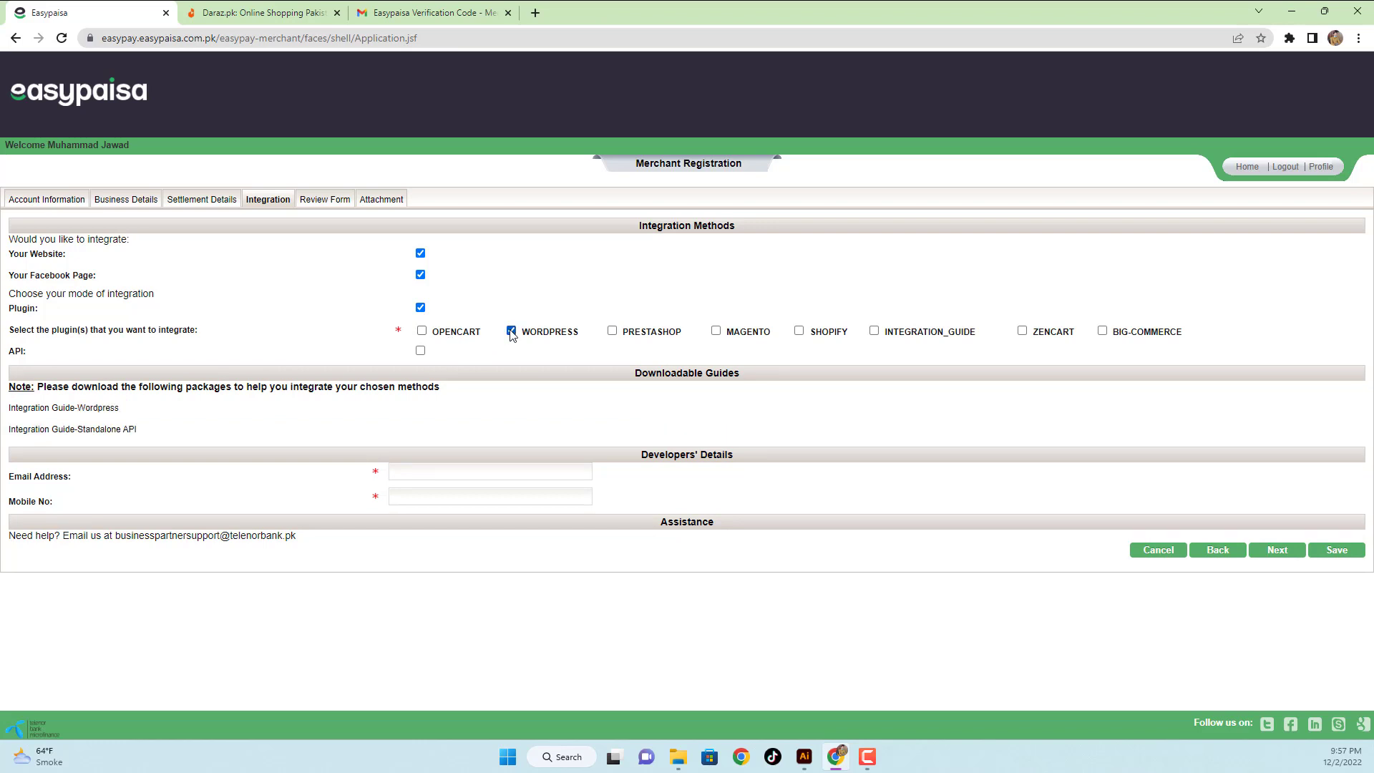
{"action": "left_click", "coordinate": [422, 331]}
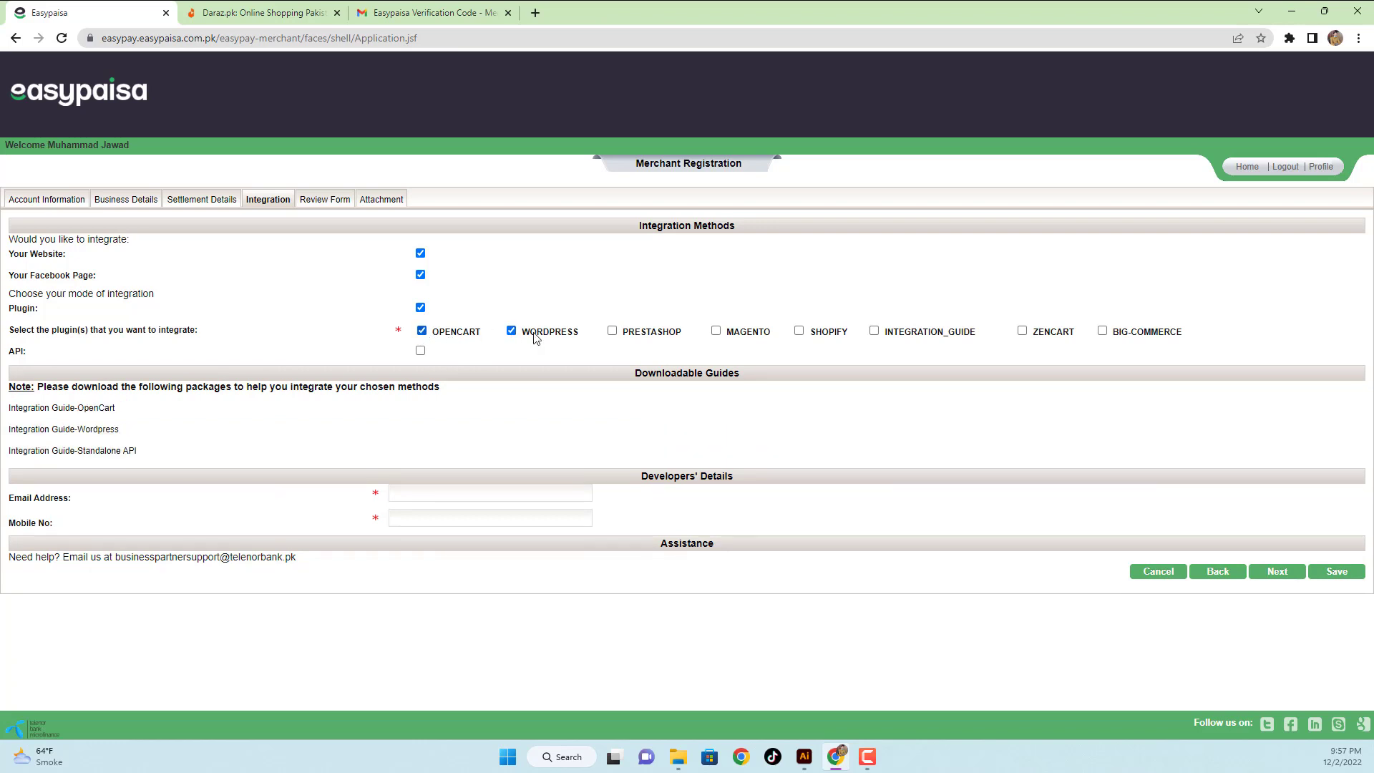
{"action": "left_click", "coordinate": [799, 331]}
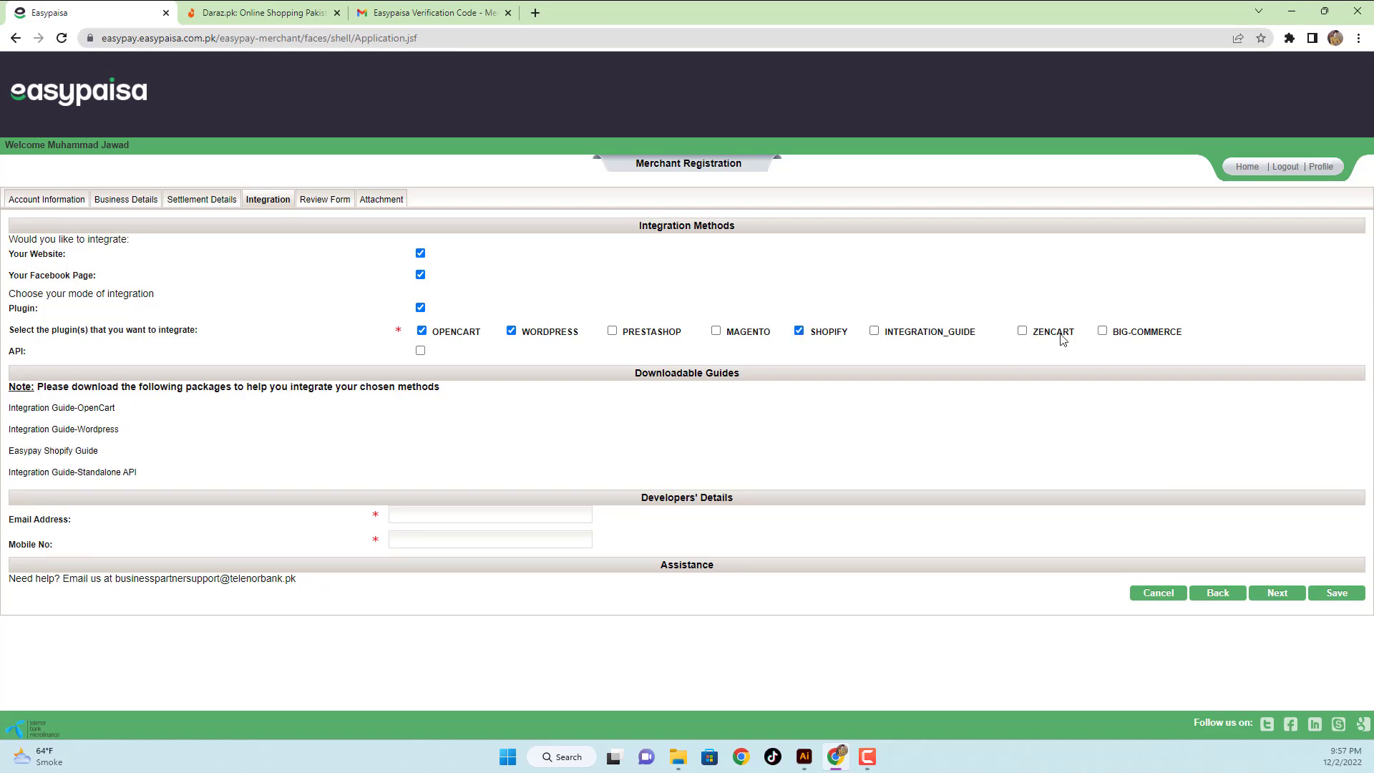
{"action": "left_click", "coordinate": [716, 332]}
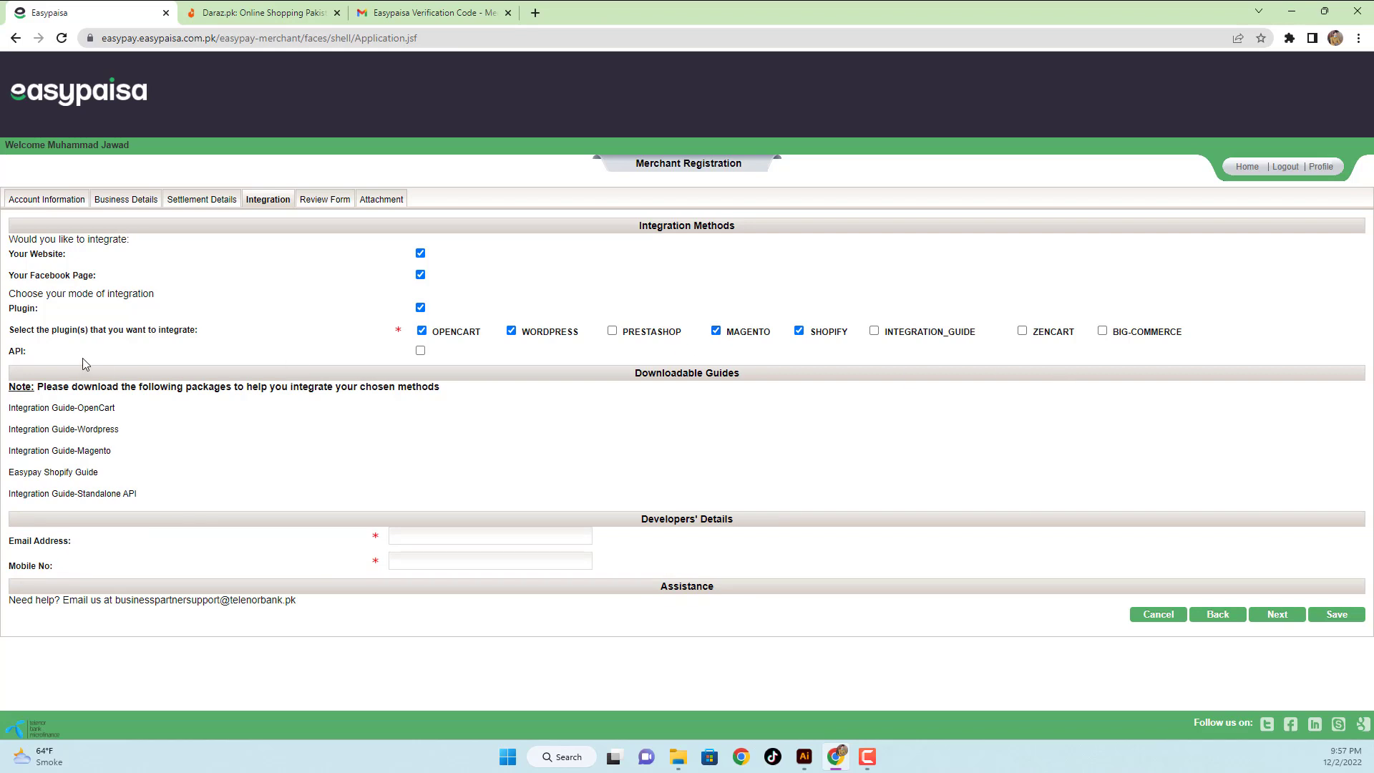
{"action": "left_click", "coordinate": [420, 350]}
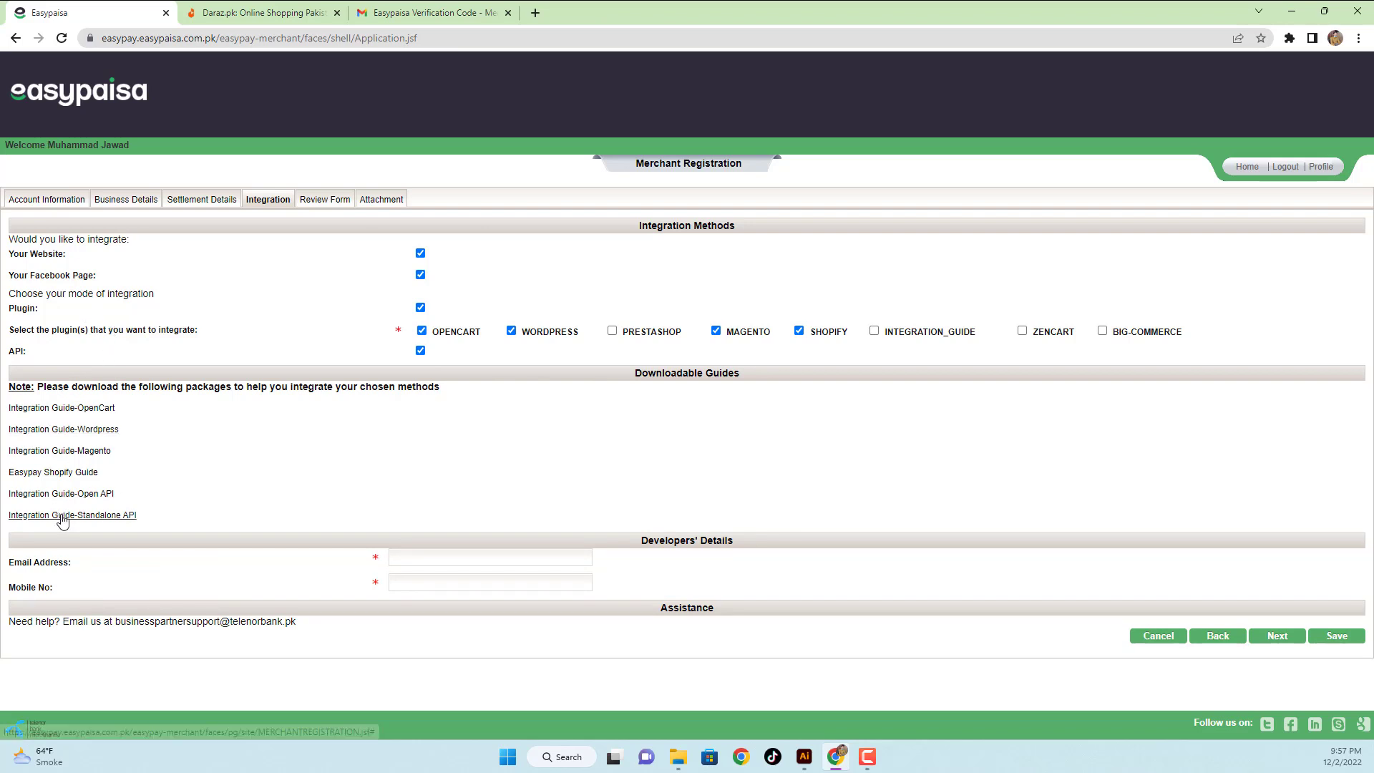
- Open the OpenCart integration guide, which only shows an error, then return to the registration form
{"action": "left_click", "coordinate": [93, 415]}
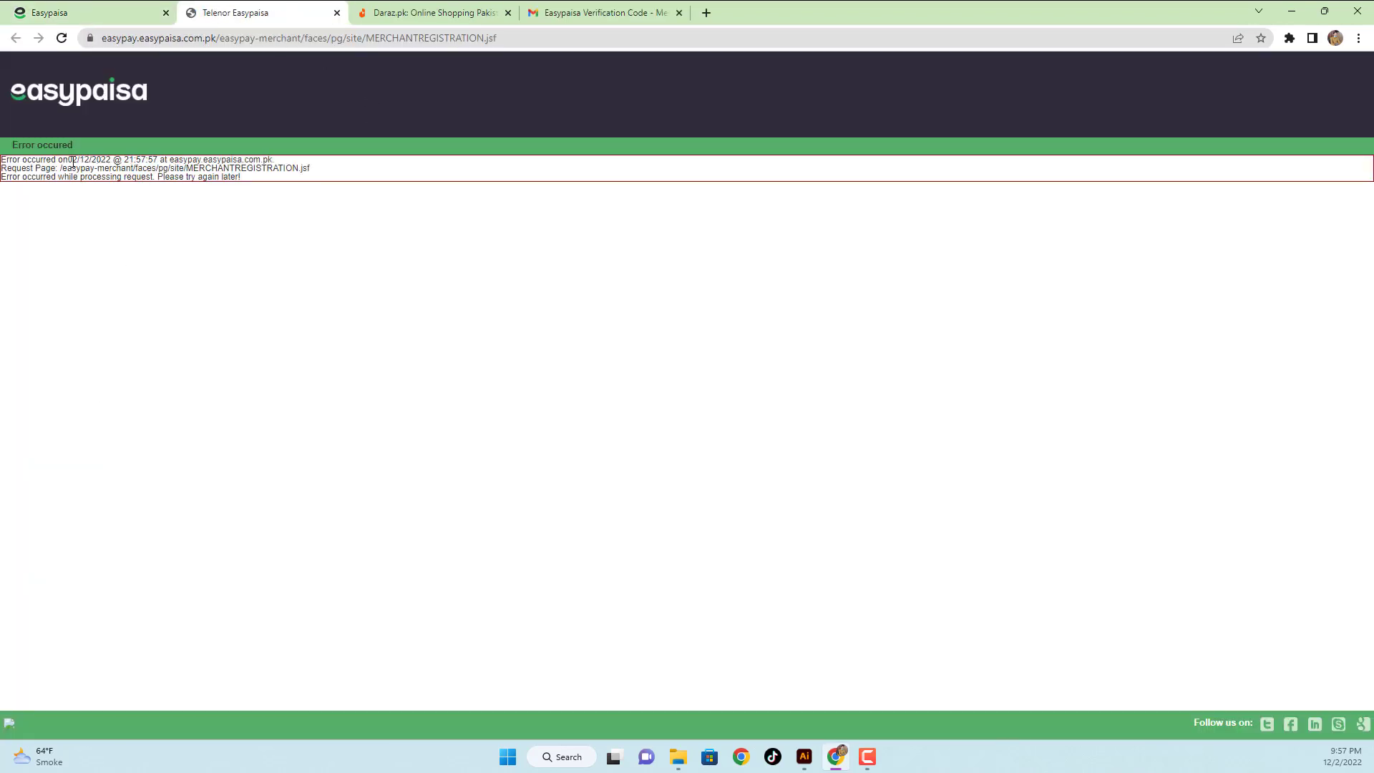
{"action": "left_click", "coordinate": [62, 20]}
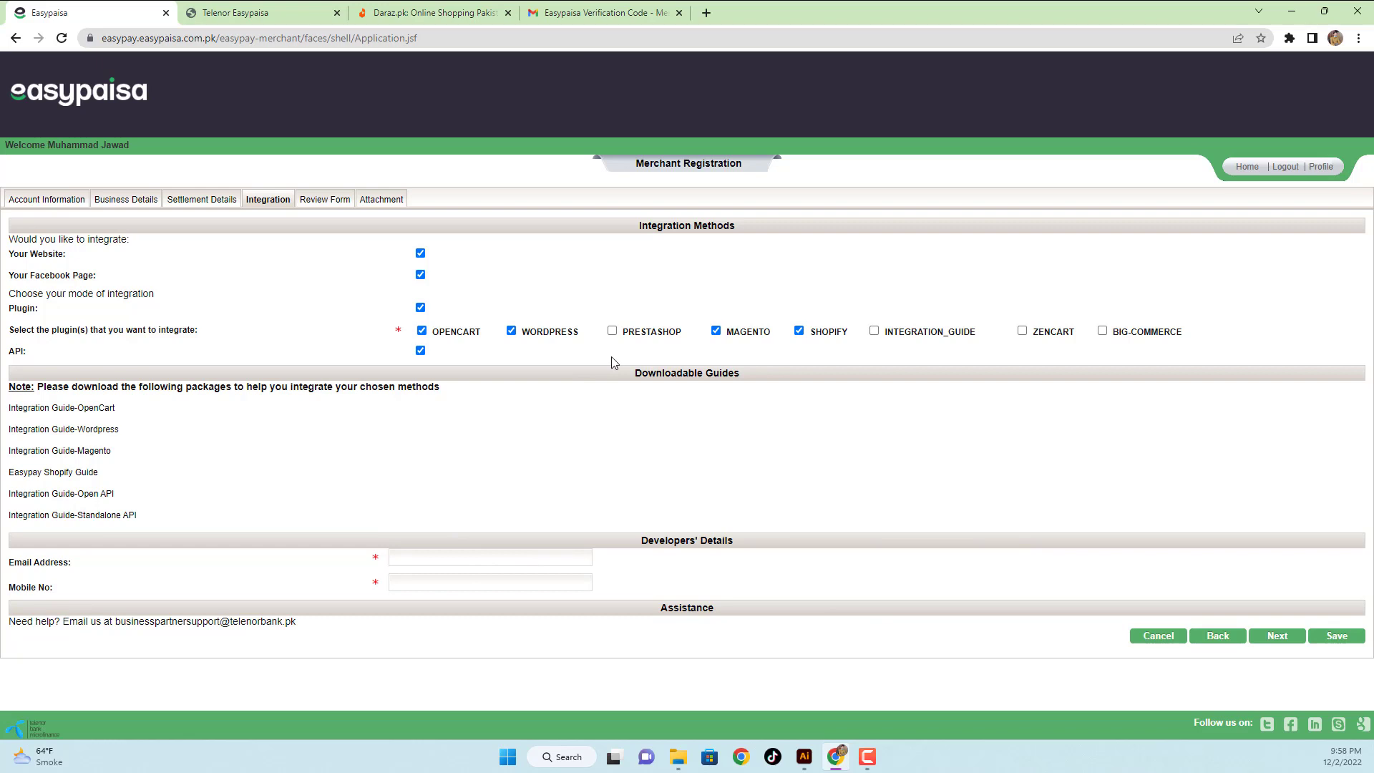
- Enter the developer's e-mail address and mobile number on the Integration form
{"action": "left_click", "coordinate": [470, 561]}
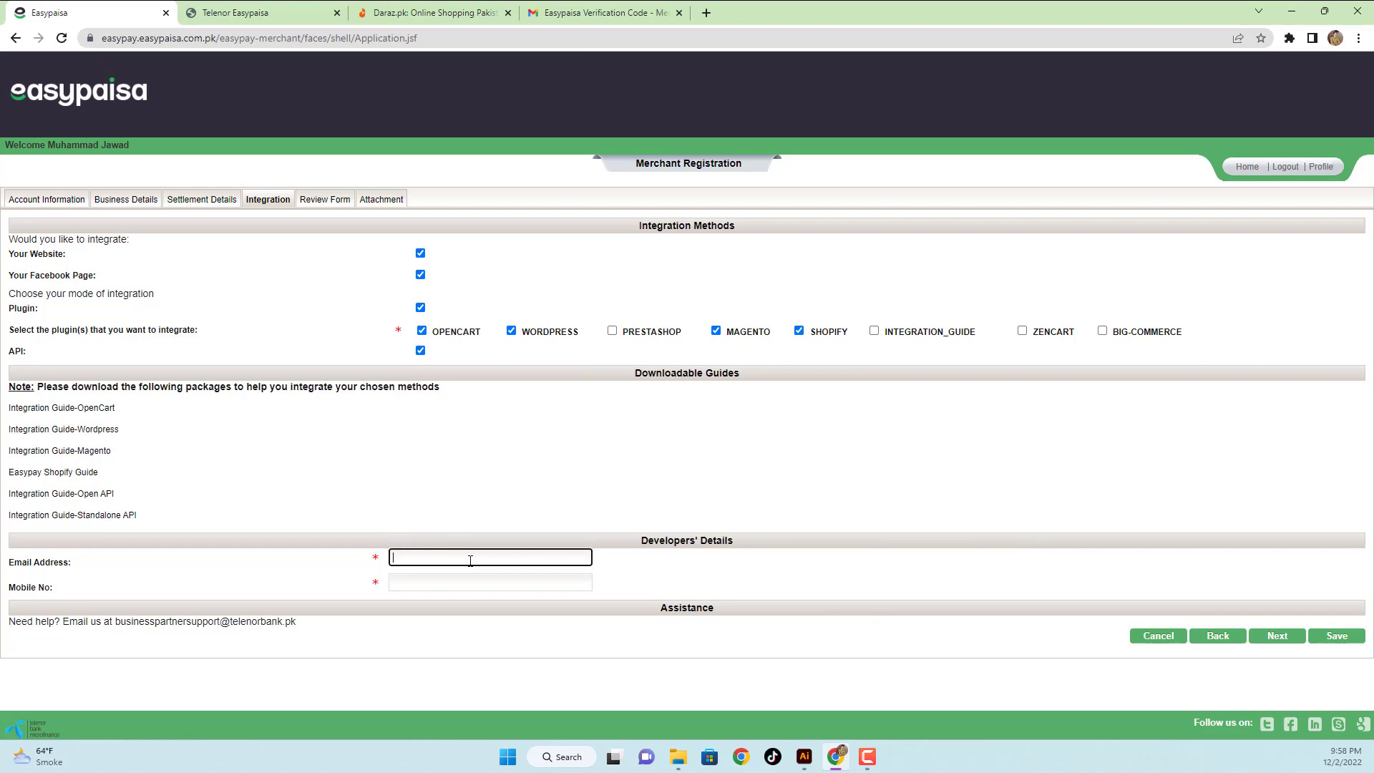
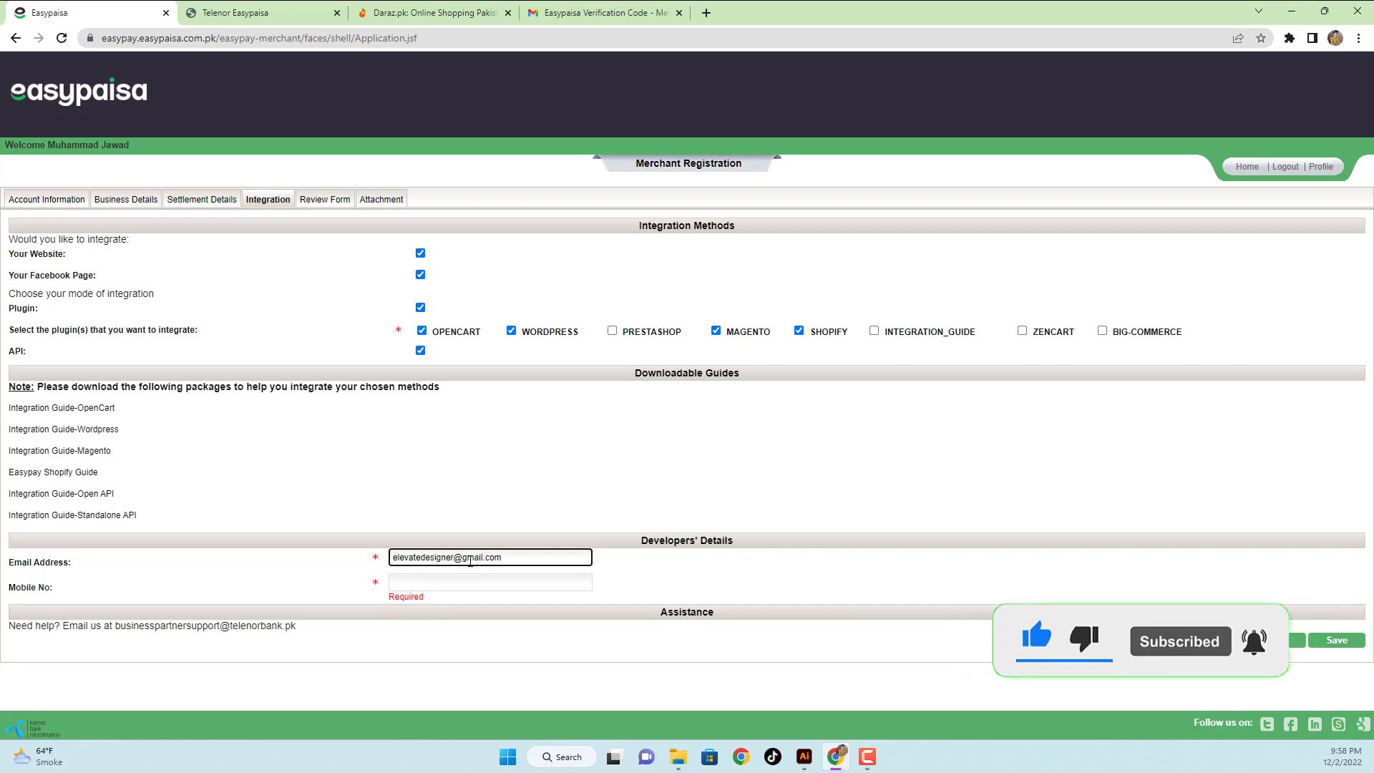
{"action": "key", "text": "Tab"}
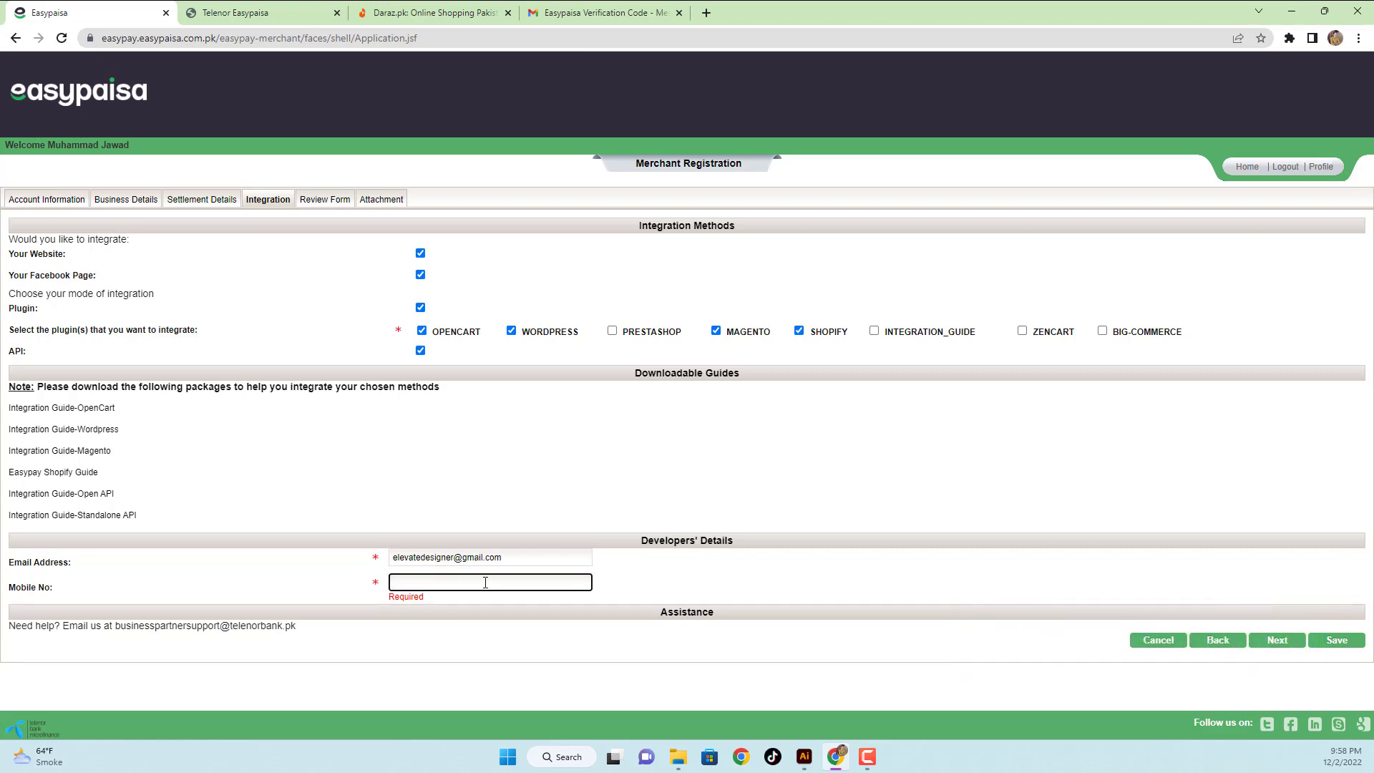
{"action": "left_click", "coordinate": [559, 633]}
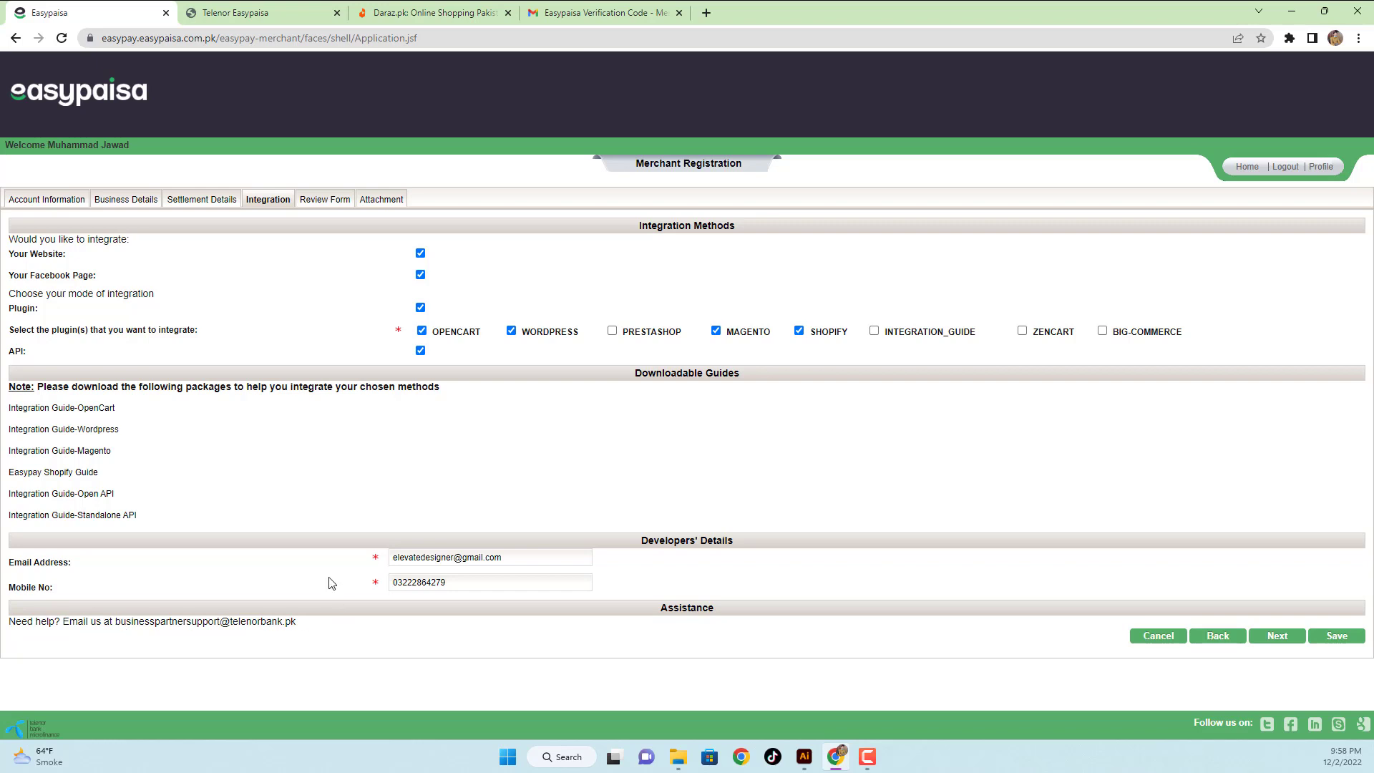
- Save the integration details, advance to the Review Form, and expand Account Information
{"action": "left_click", "coordinate": [1337, 644]}
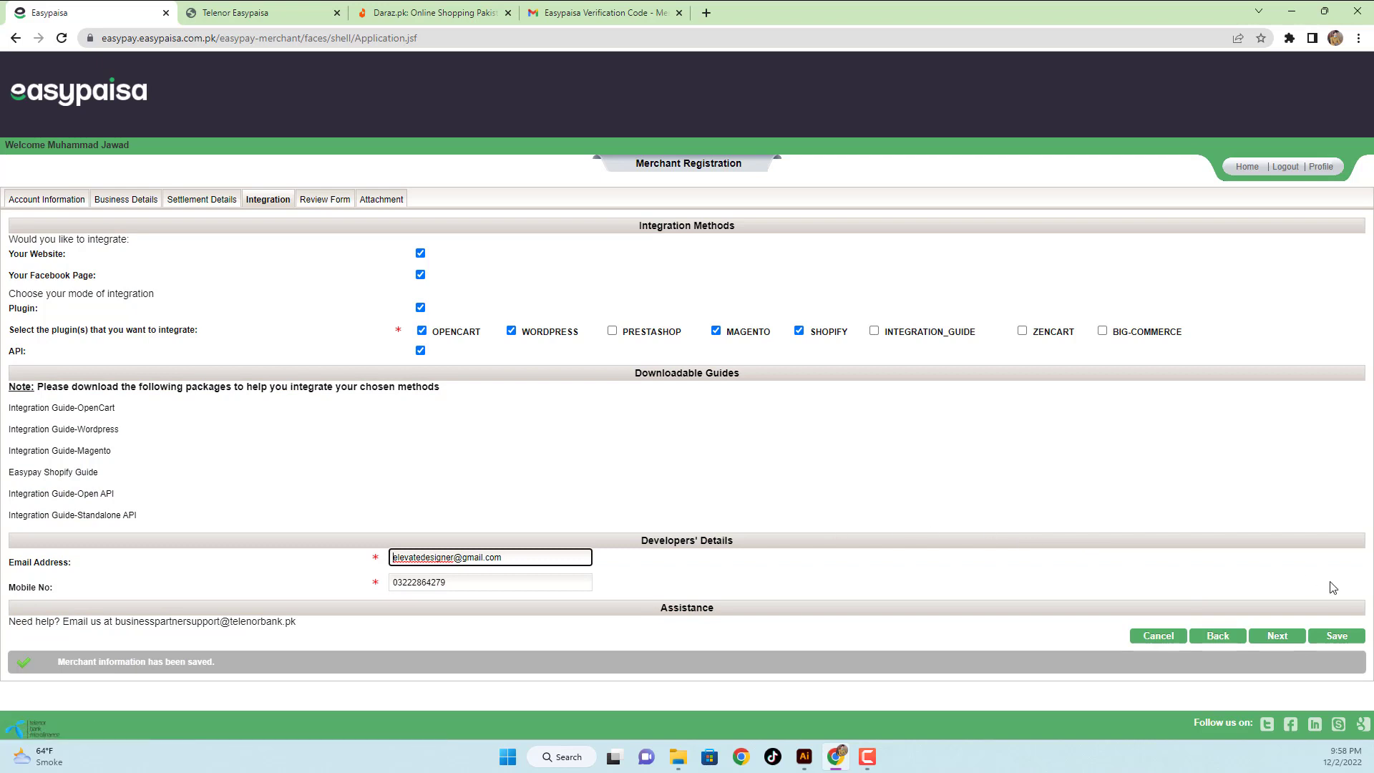
{"action": "left_click", "coordinate": [1267, 639]}
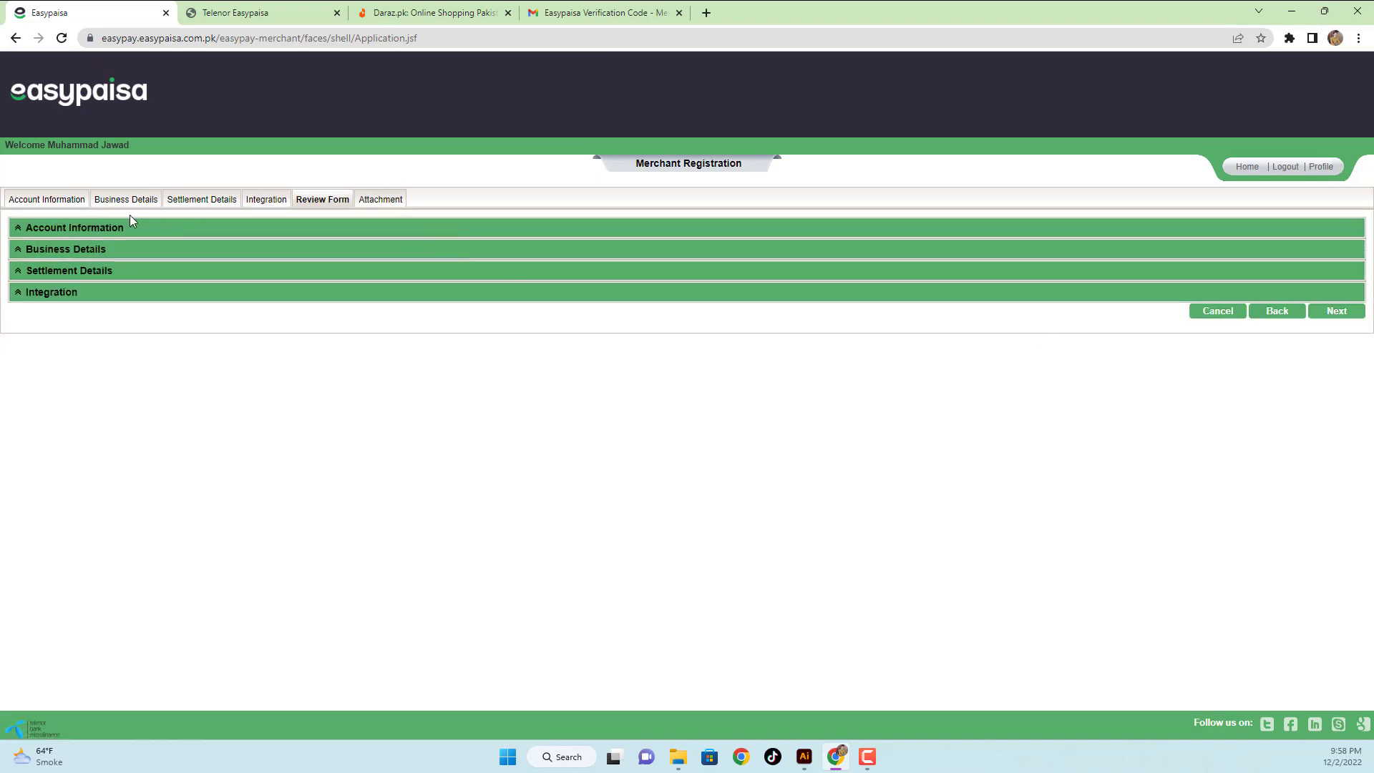
{"action": "left_click", "coordinate": [56, 231]}
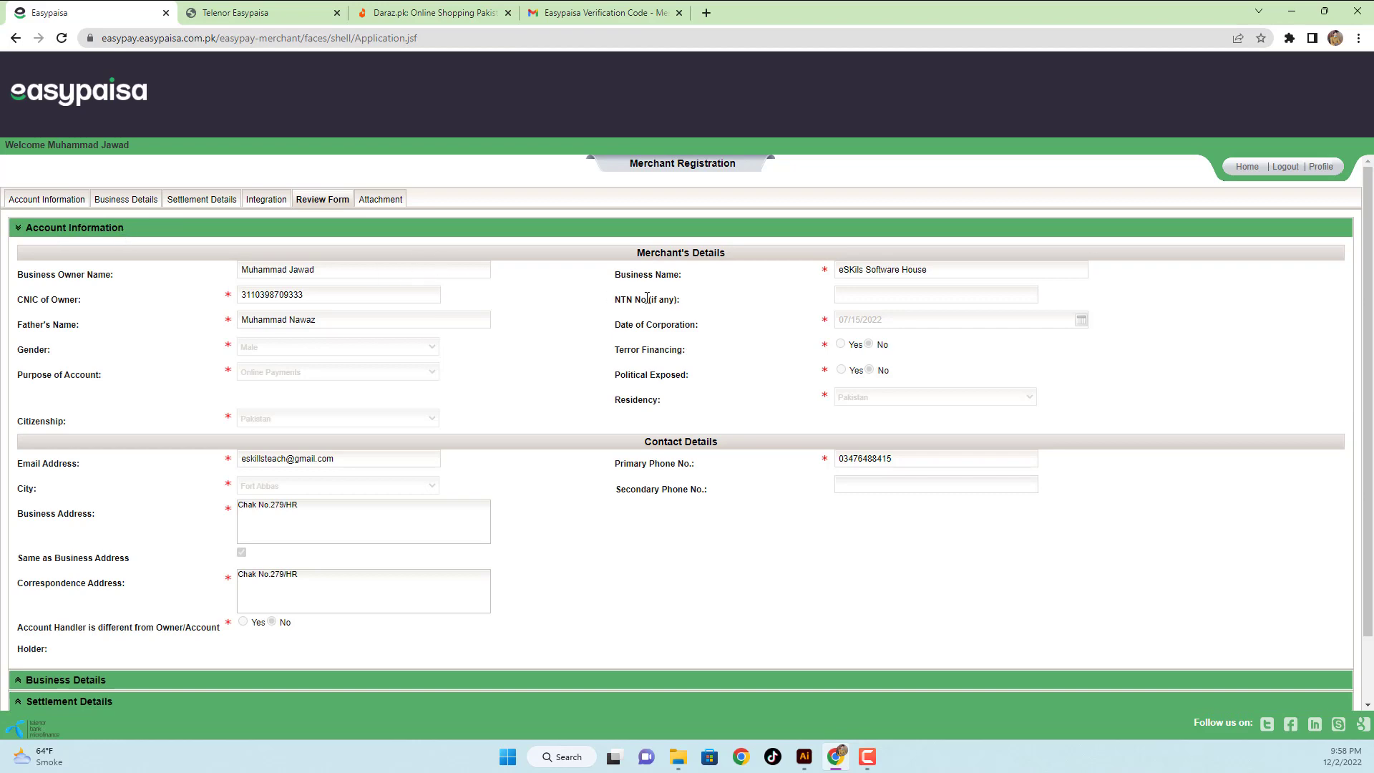
- Expand and review Business Details, Settlement Details and Integration, then proceed to attachment upload
{"action": "scroll", "coordinate": [723, 350], "scroll_direction": "down", "scroll_amount": 2}
{"action": "left_click", "coordinate": [75, 611]}
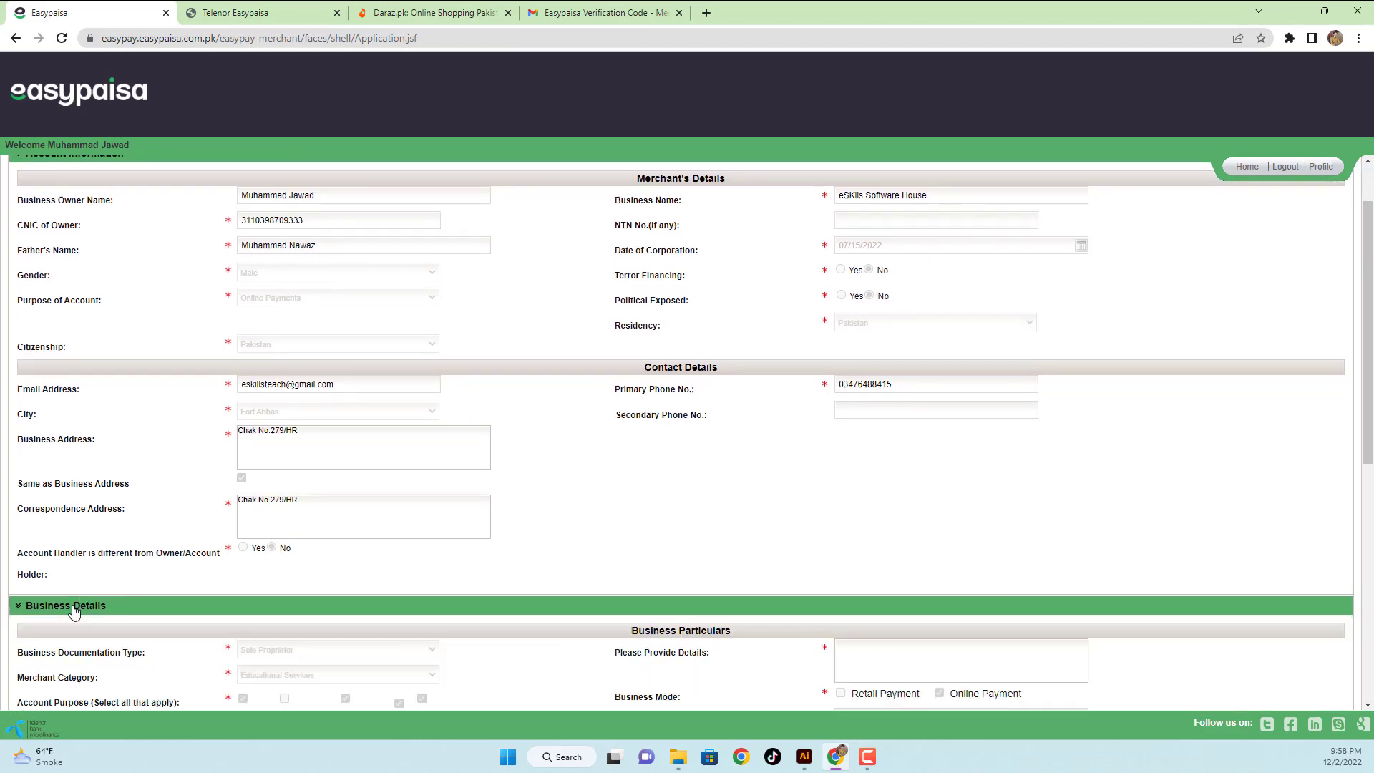
{"action": "scroll", "coordinate": [451, 466], "scroll_direction": "down", "scroll_amount": 5}
{"action": "scroll", "coordinate": [446, 466], "scroll_direction": "up", "scroll_amount": 5}
{"action": "scroll", "coordinate": [390, 272], "scroll_direction": "down", "scroll_amount": 7}
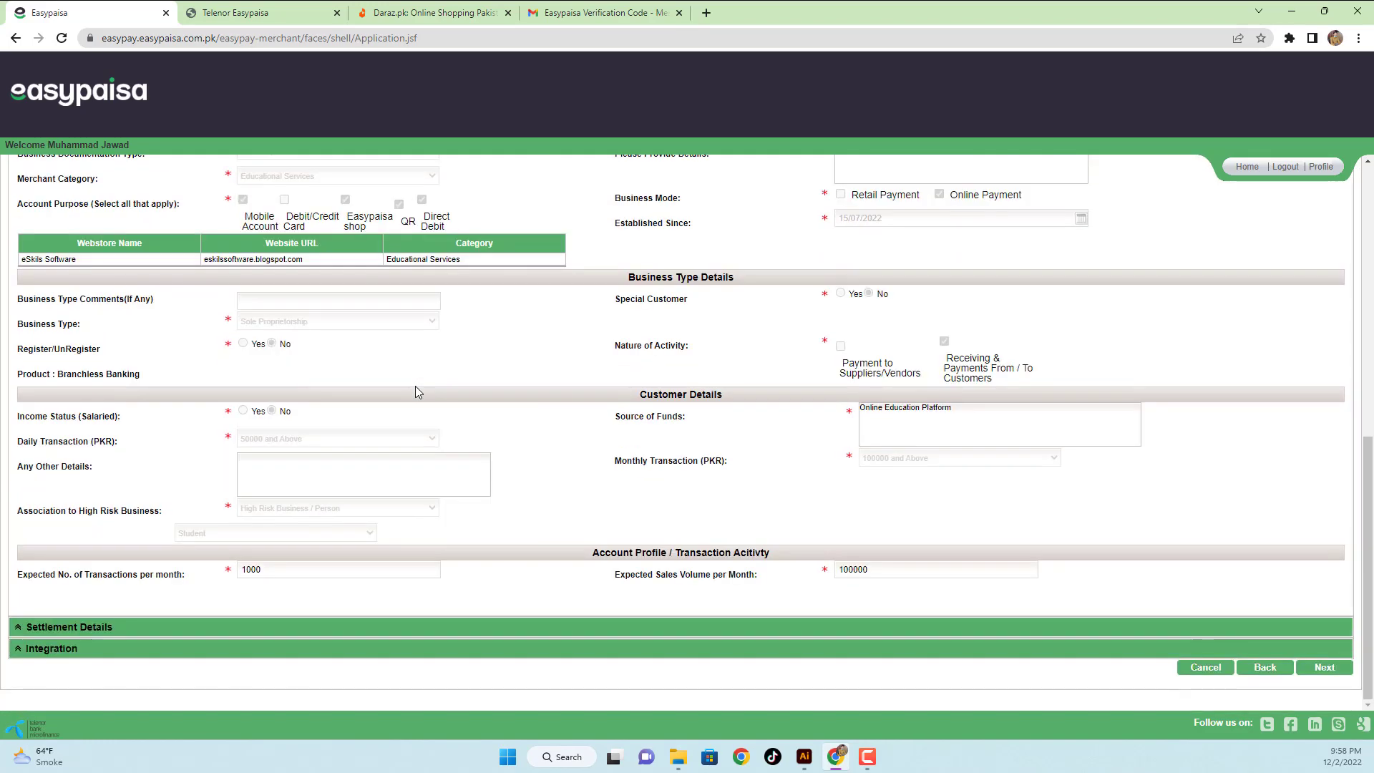
{"action": "left_click", "coordinate": [160, 638]}
{"action": "scroll", "coordinate": [440, 551], "scroll_direction": "down", "scroll_amount": 2}
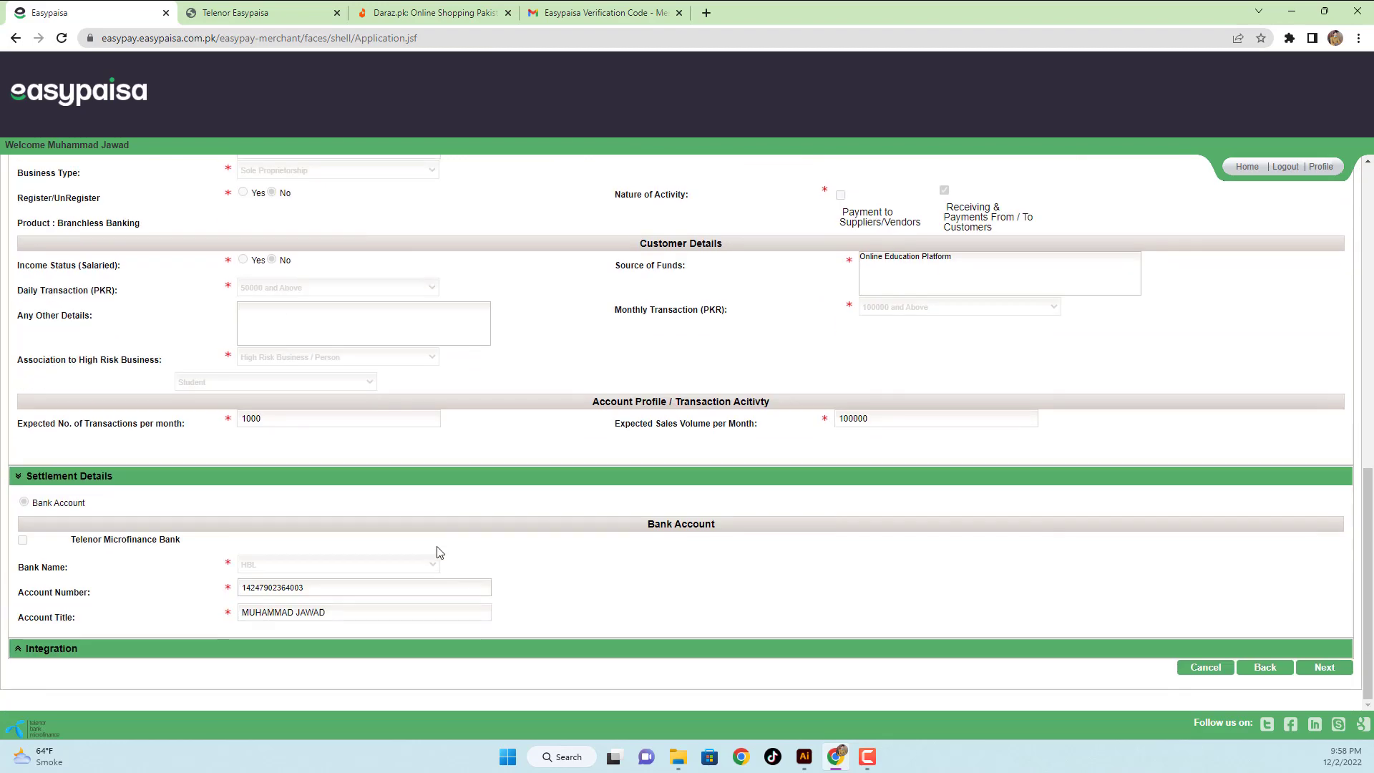
{"action": "left_click", "coordinate": [281, 648]}
{"action": "scroll", "coordinate": [247, 497], "scroll_direction": "down", "scroll_amount": 3}
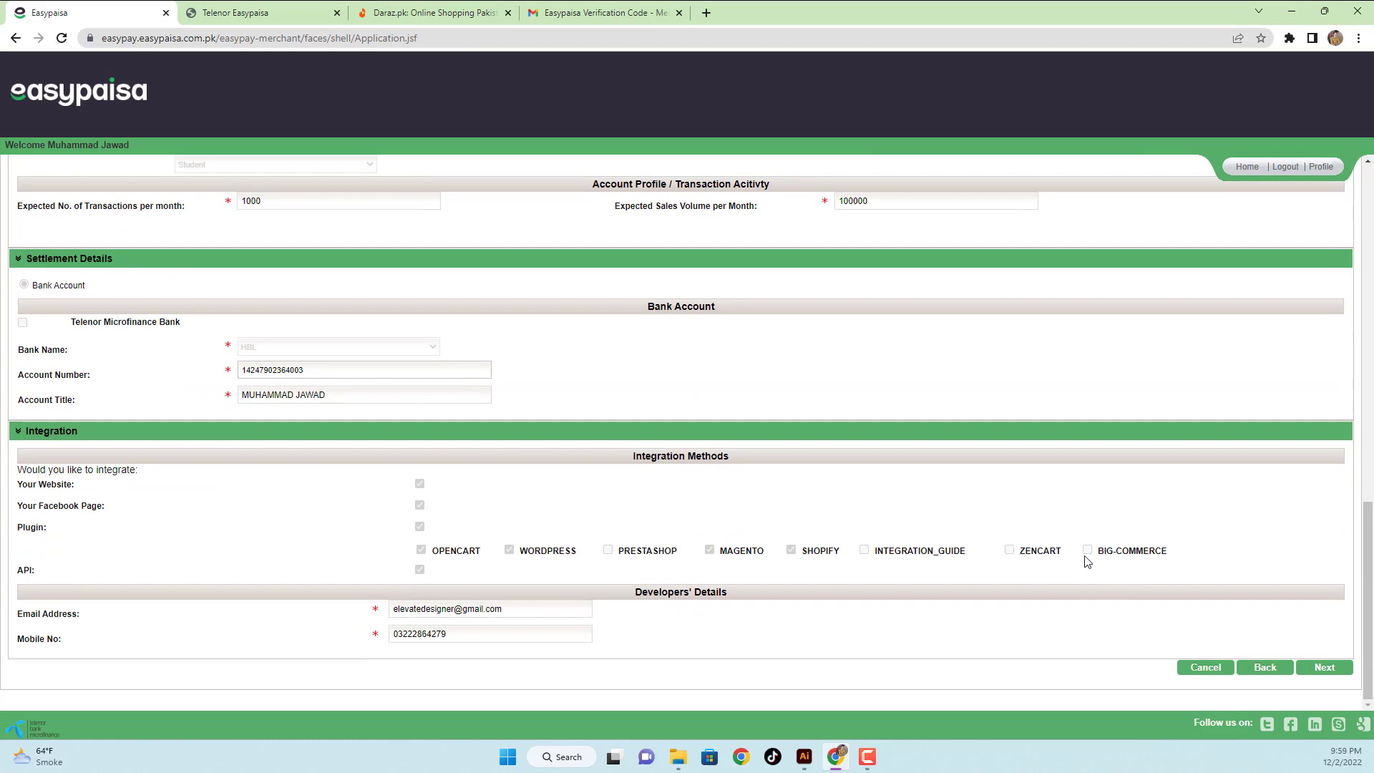
{"action": "left_click", "coordinate": [1322, 668]}
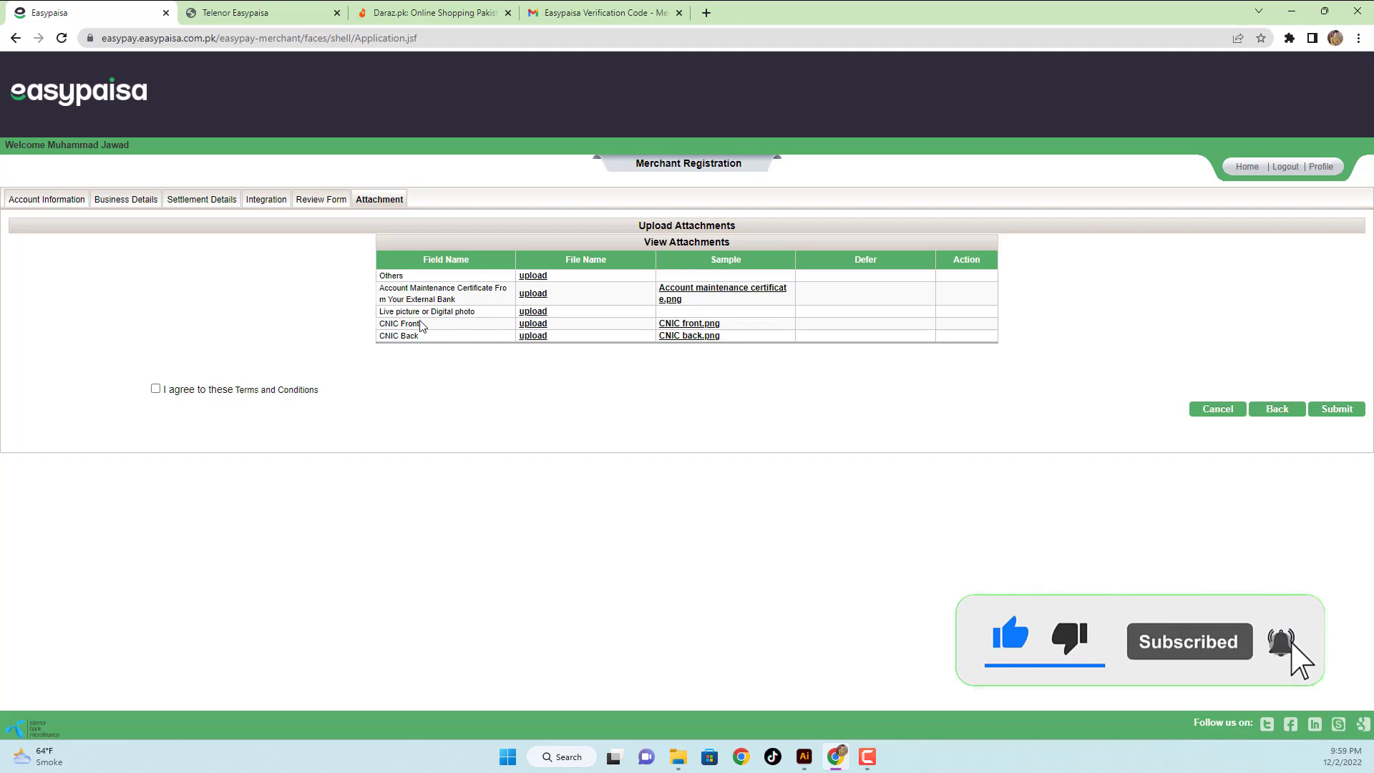
{"action": "left_click", "coordinate": [677, 294]}
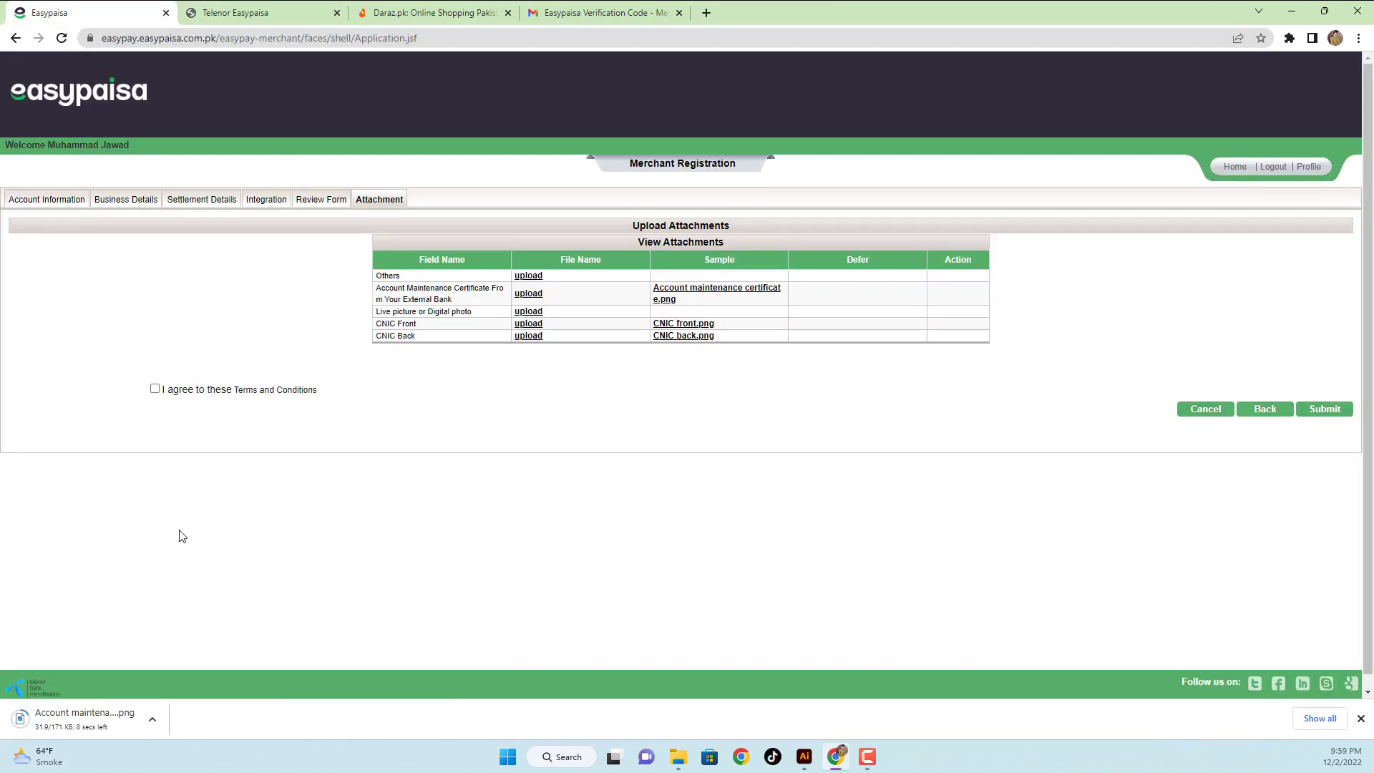
{"action": "left_click", "coordinate": [80, 717]}
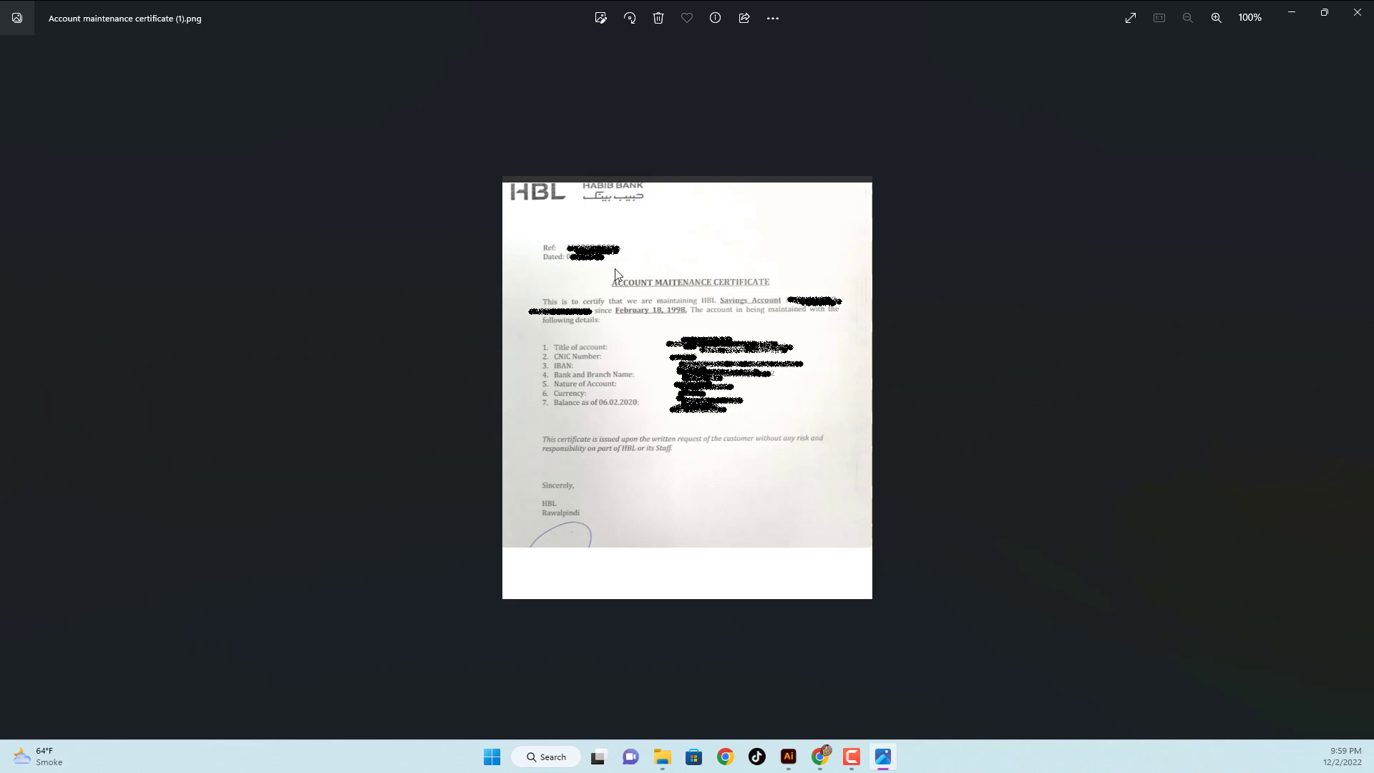
{"action": "left_click", "coordinate": [1359, 11]}
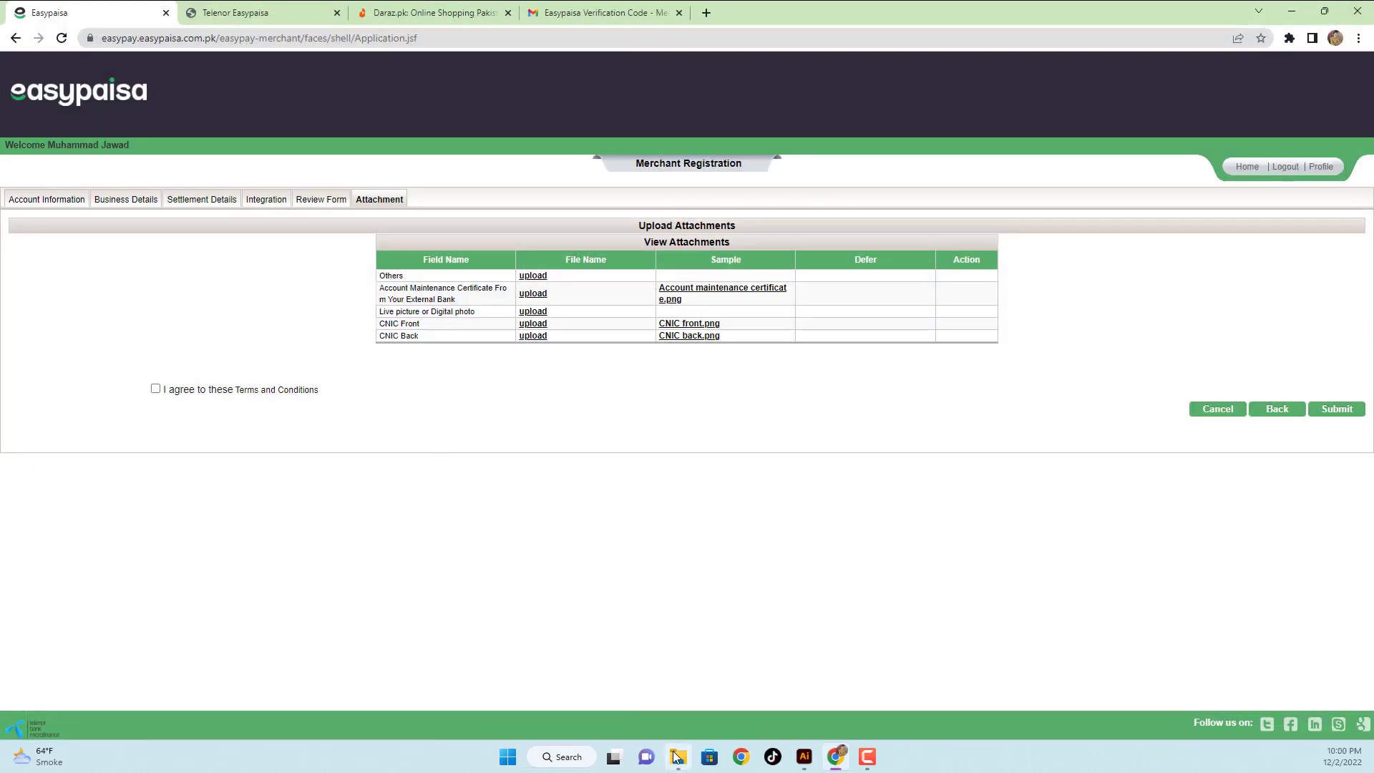
- Close the verification e-mail, Telenor Easypaisa and Daraz payment browser tabs
{"action": "left_click", "coordinate": [581, 16]}
{"action": "left_click", "coordinate": [679, 14]}
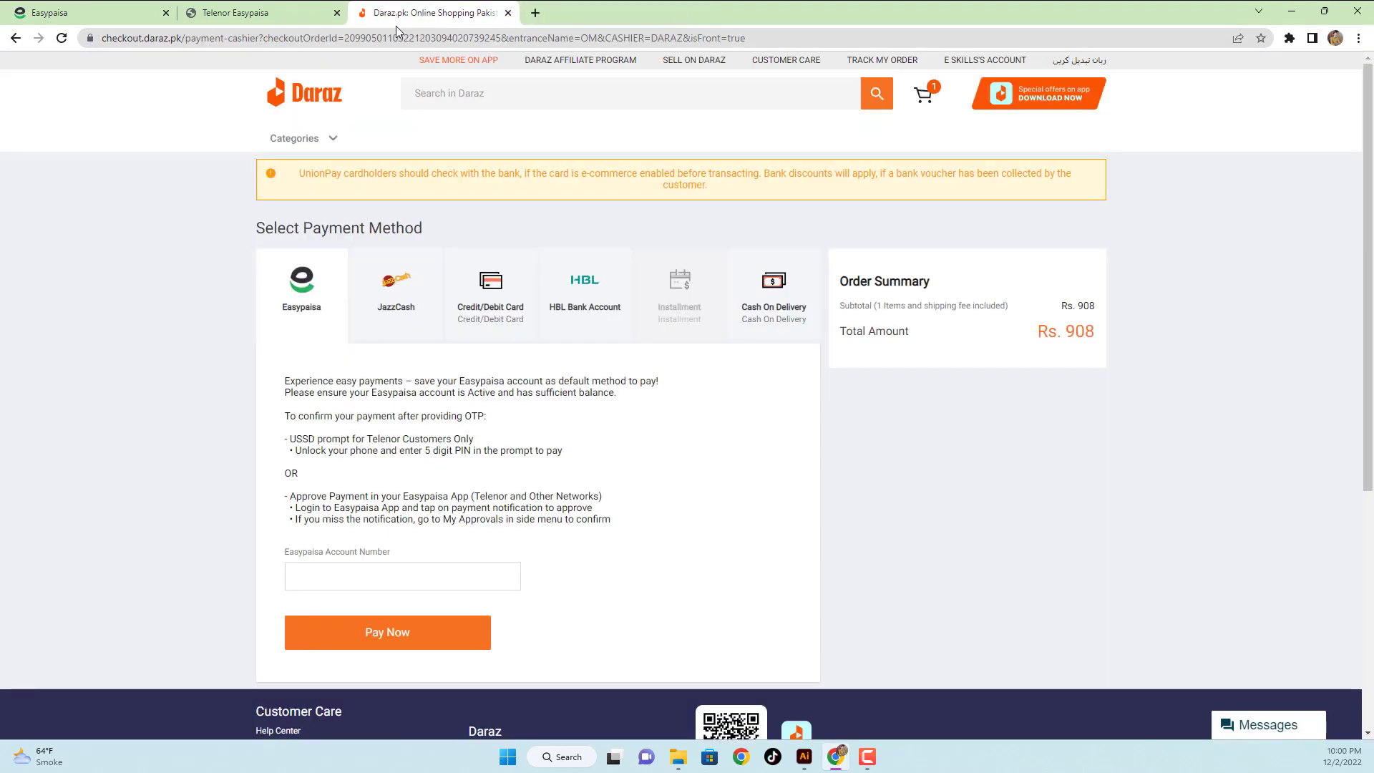
{"action": "left_click", "coordinate": [319, 15]}
{"action": "left_click", "coordinate": [341, 14]}
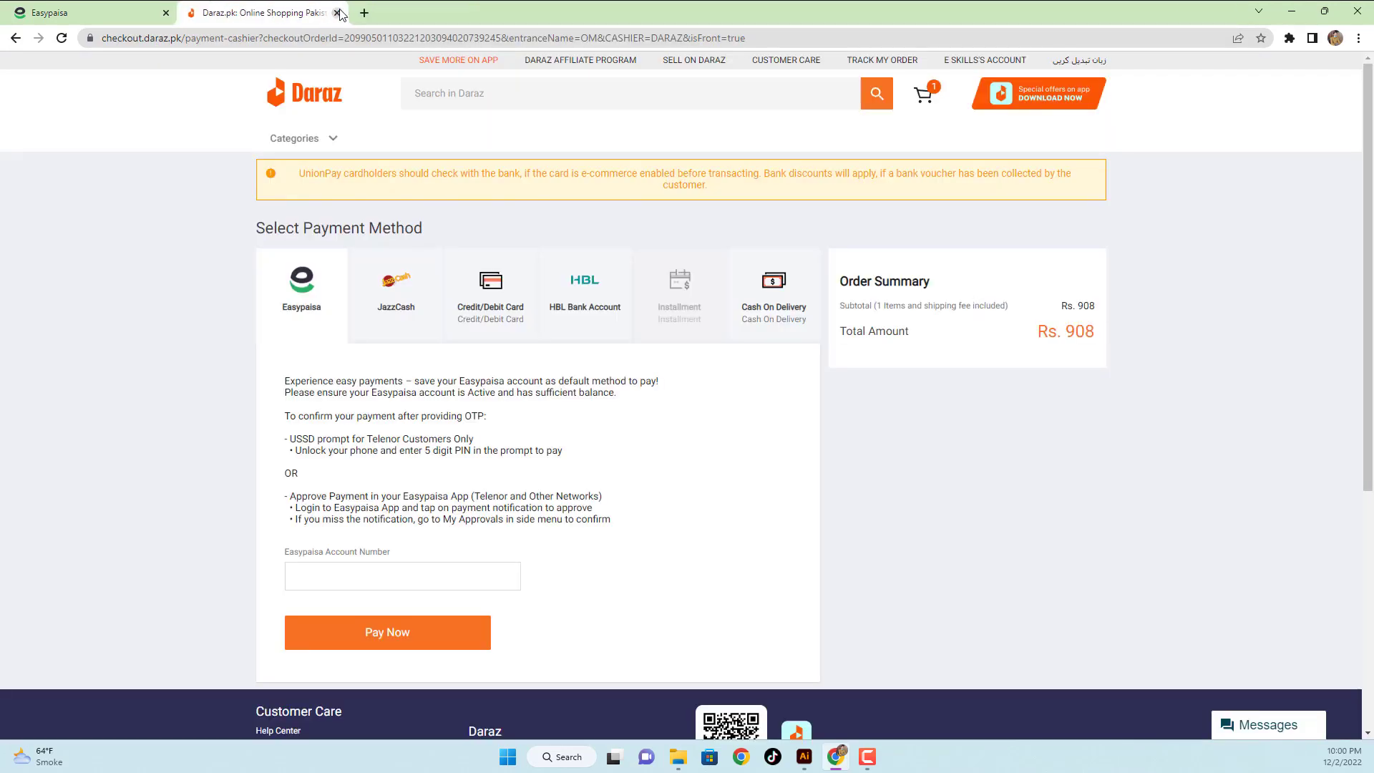
{"action": "left_click", "coordinate": [341, 15]}
- Open Acc_Maint_Cert_02-12-2022T21_33_13.pdf from Documents, then return to the Easypaisa registration page
{"action": "left_click", "coordinate": [678, 756]}
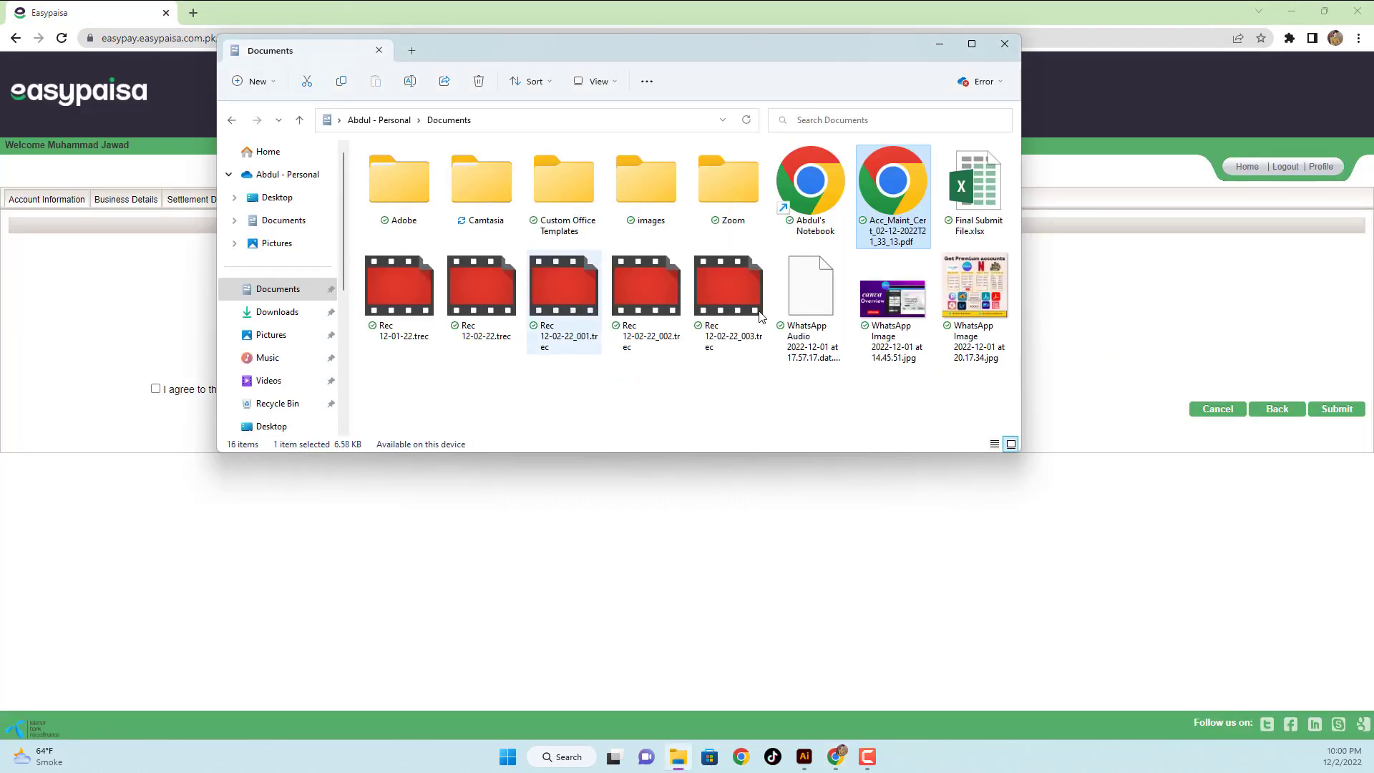
{"action": "key", "text": "Return"}
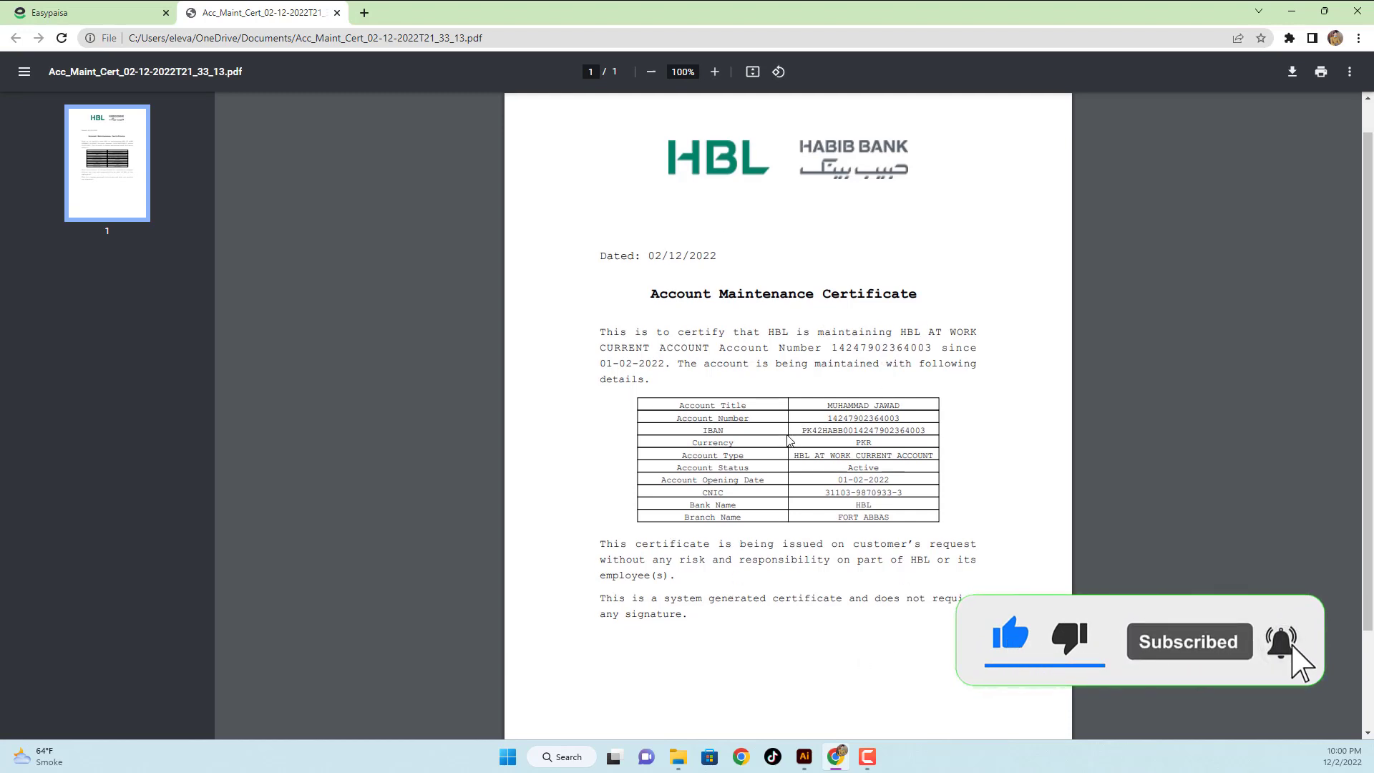
{"action": "scroll", "coordinate": [787, 436], "scroll_direction": "down", "scroll_amount": 2}
{"action": "scroll", "coordinate": [787, 437], "scroll_direction": "up", "scroll_amount": 2}
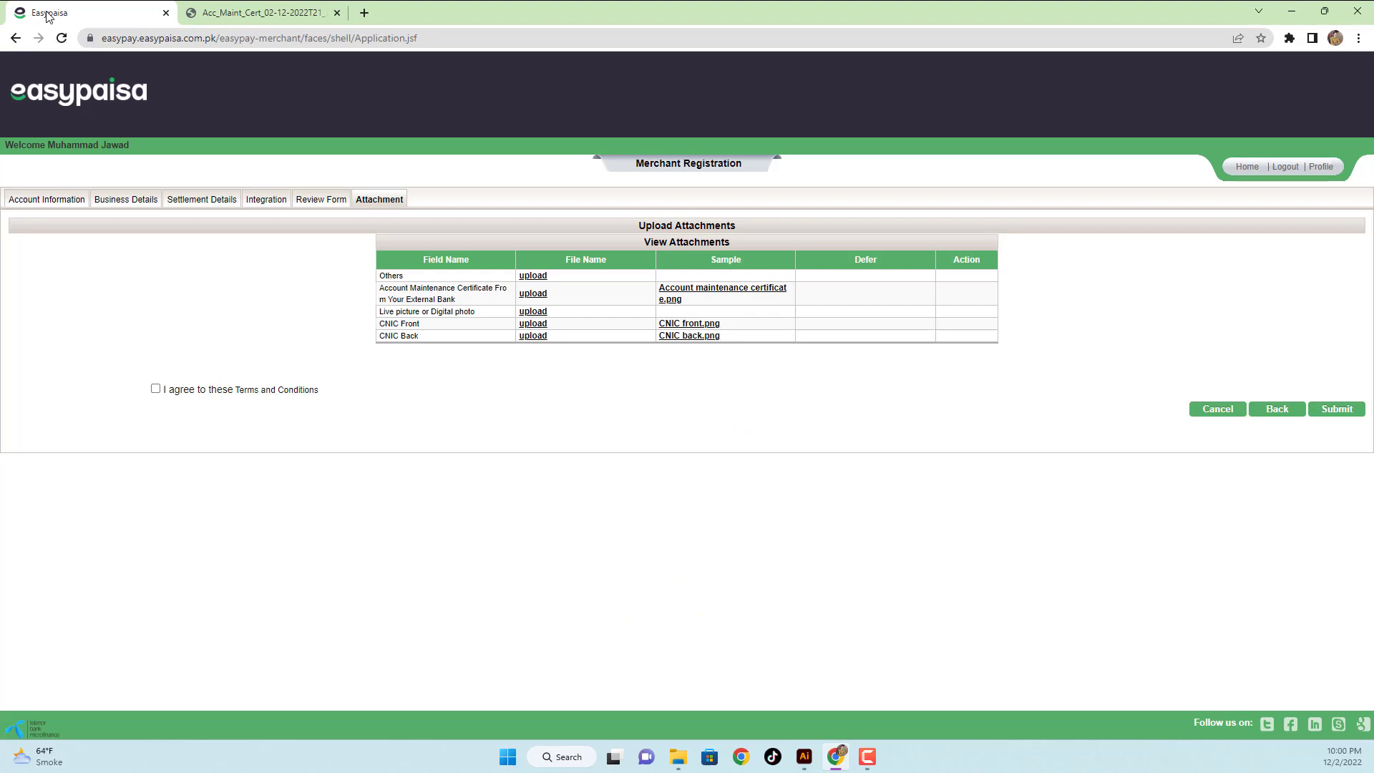
{"action": "left_click", "coordinate": [56, 10]}
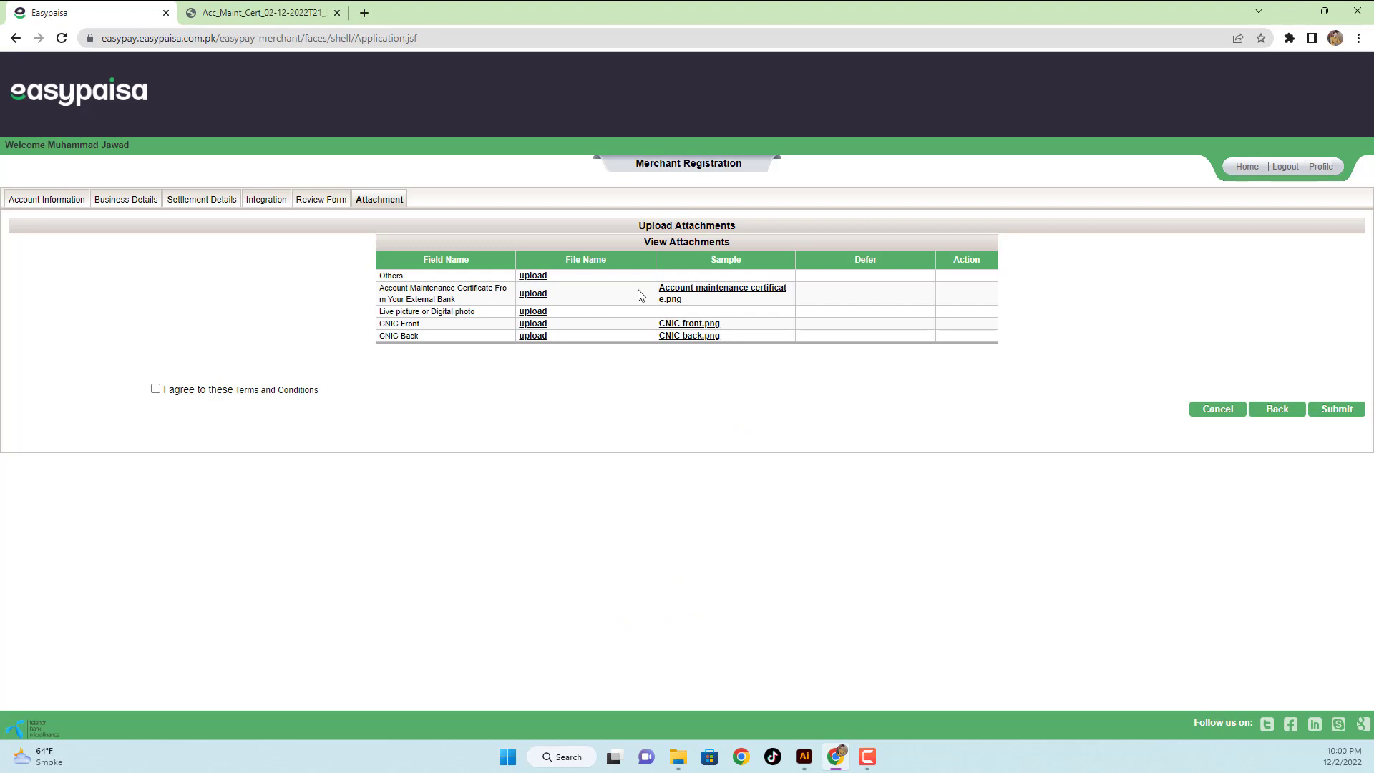
- Attach Acc_Maint_Cert_02-12-2022T21_33_13.pdf from Documents to the Account Maintenance Certificate row
{"action": "left_click", "coordinate": [538, 292]}
{"action": "left_click", "coordinate": [578, 243]}
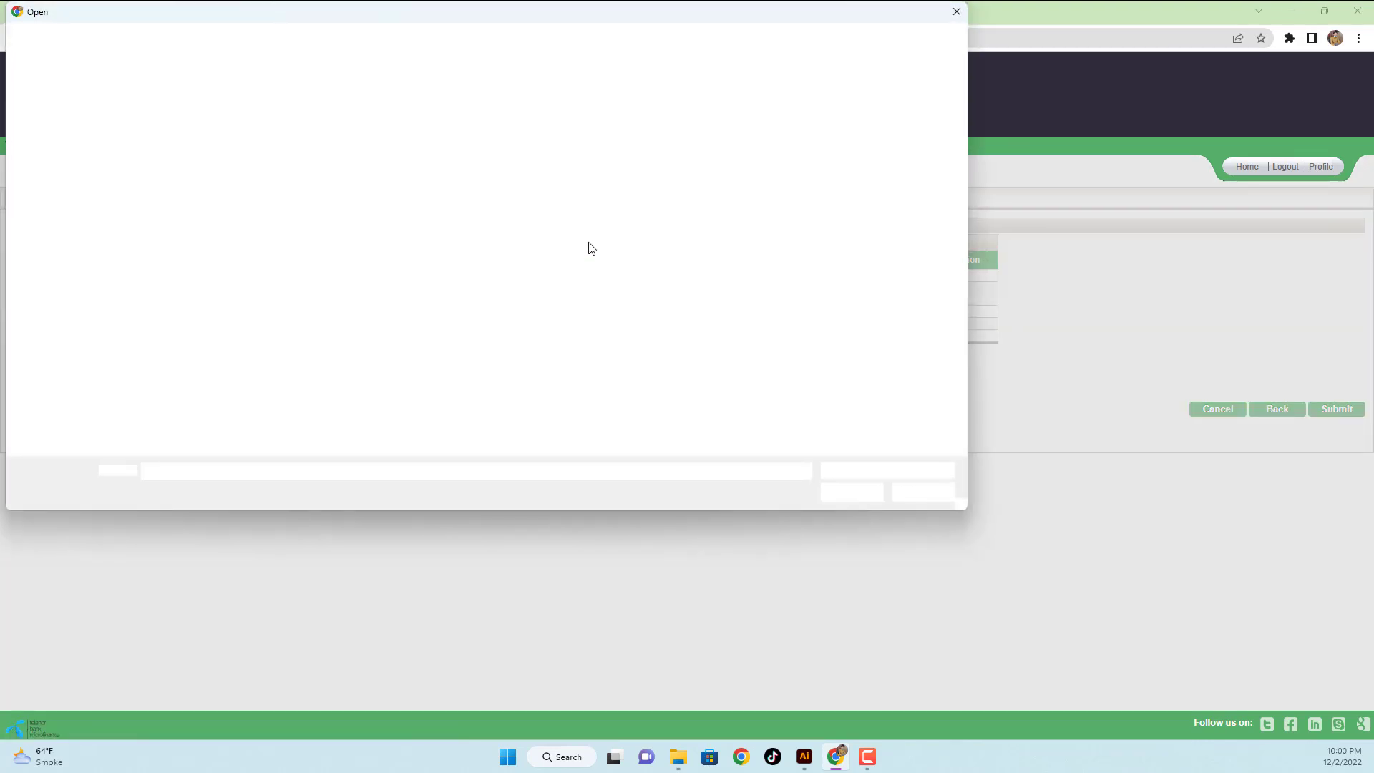
{"action": "left_click", "coordinate": [71, 232]}
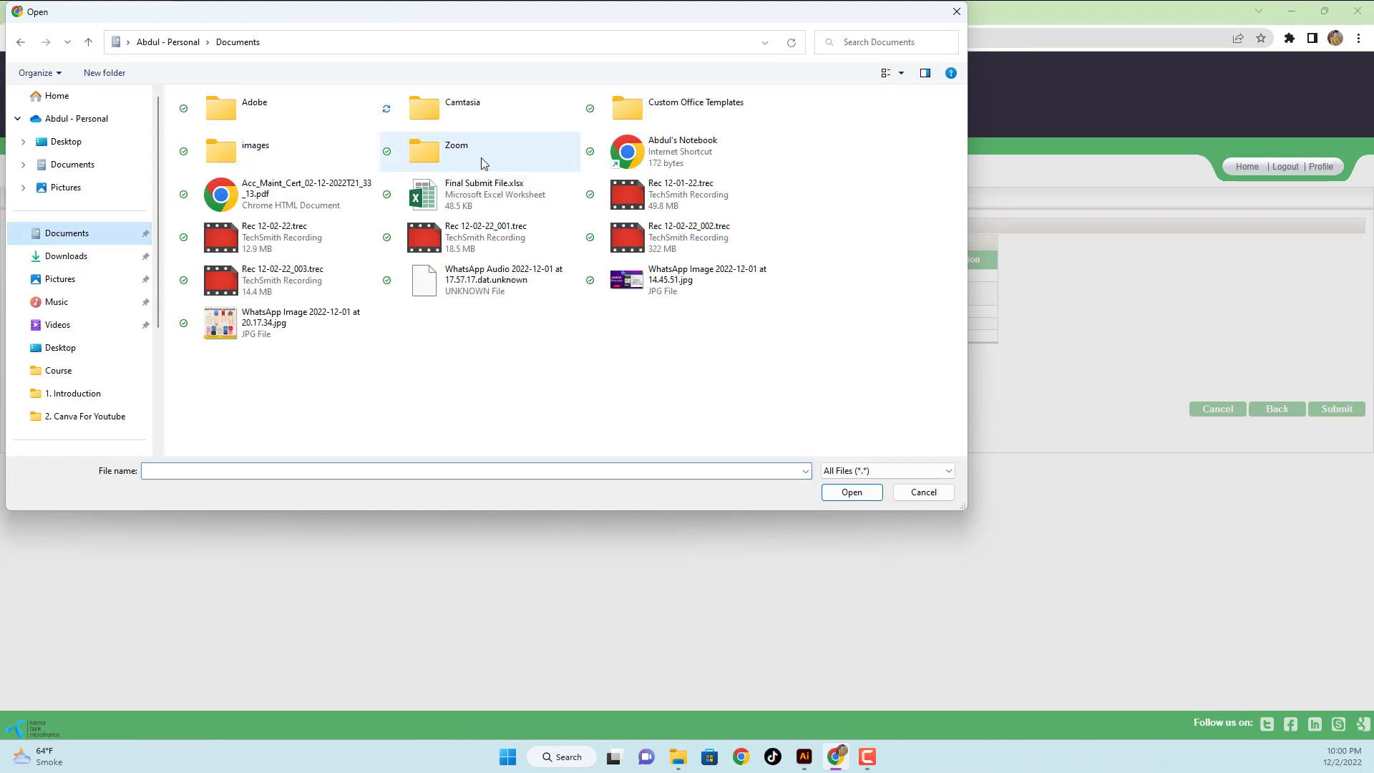
{"action": "left_click", "coordinate": [287, 206]}
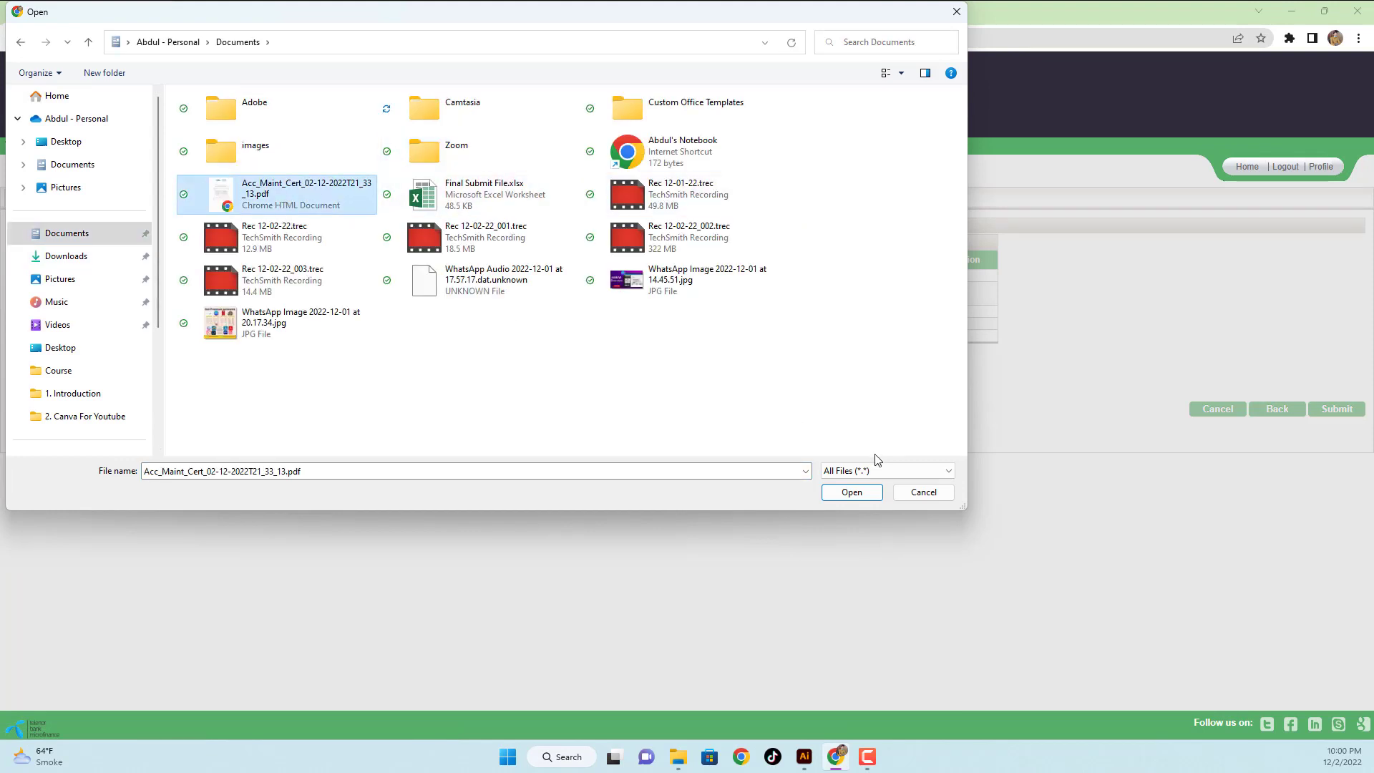
{"action": "left_click", "coordinate": [848, 492]}
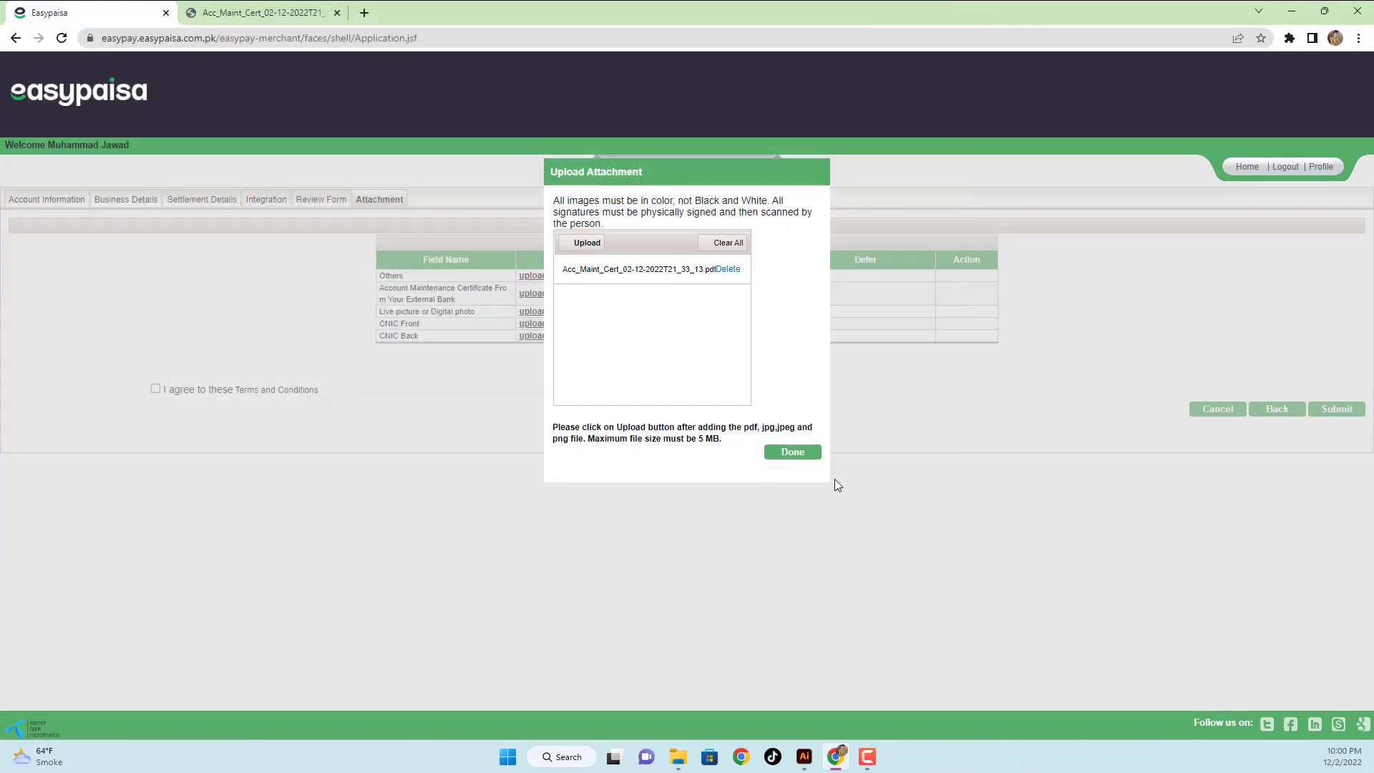
{"action": "left_click", "coordinate": [802, 460]}
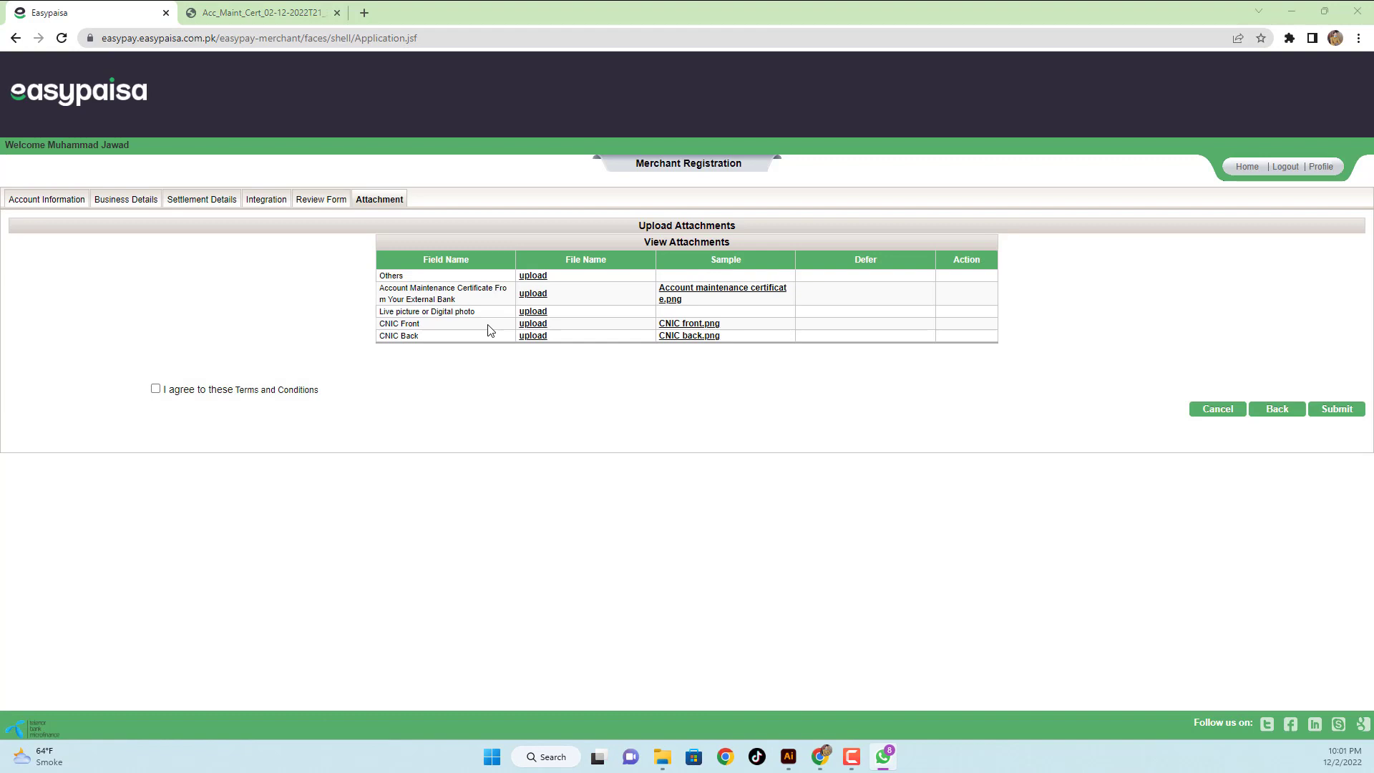
- Attach WhatsApp Image 2022-12-02 at 22.01.17.jpg as the CNIC front
{"action": "left_click", "coordinate": [526, 324]}
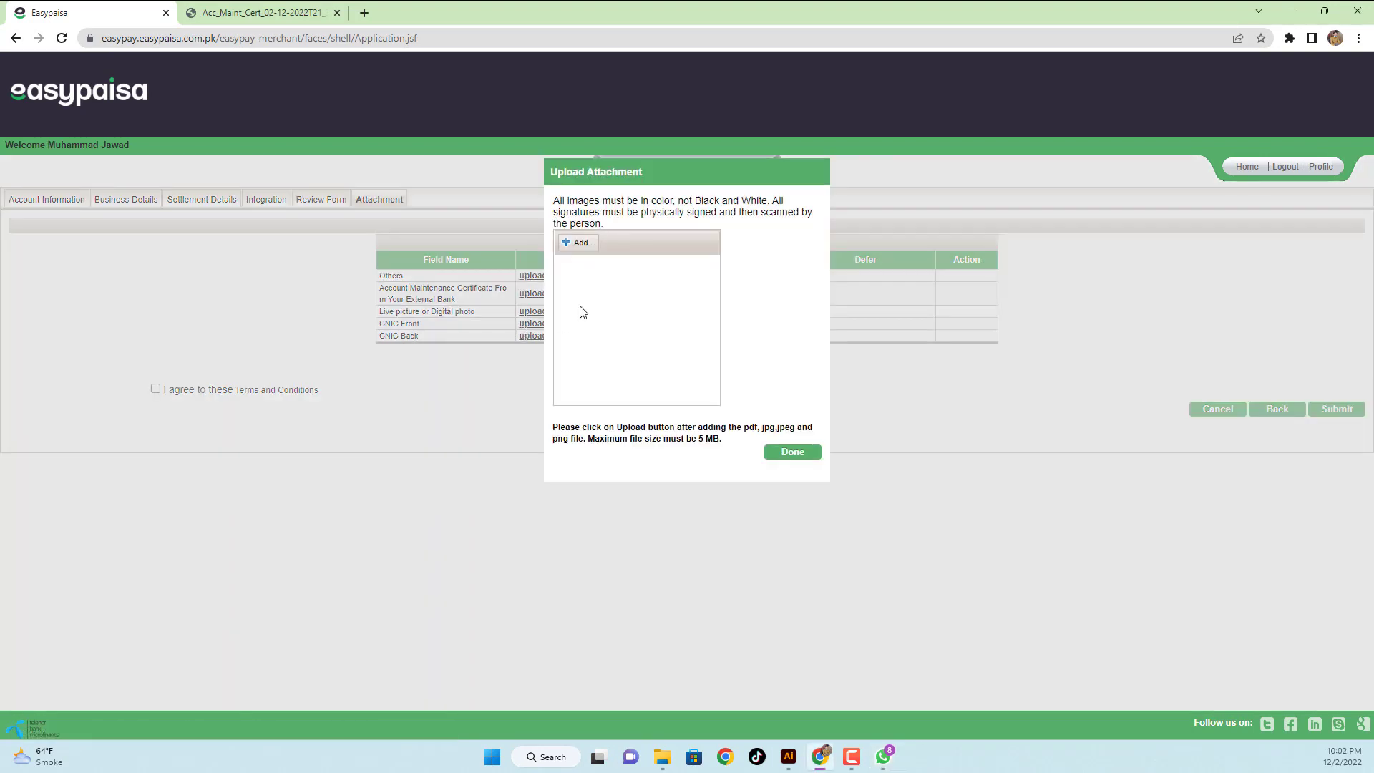
{"action": "left_click", "coordinate": [579, 243]}
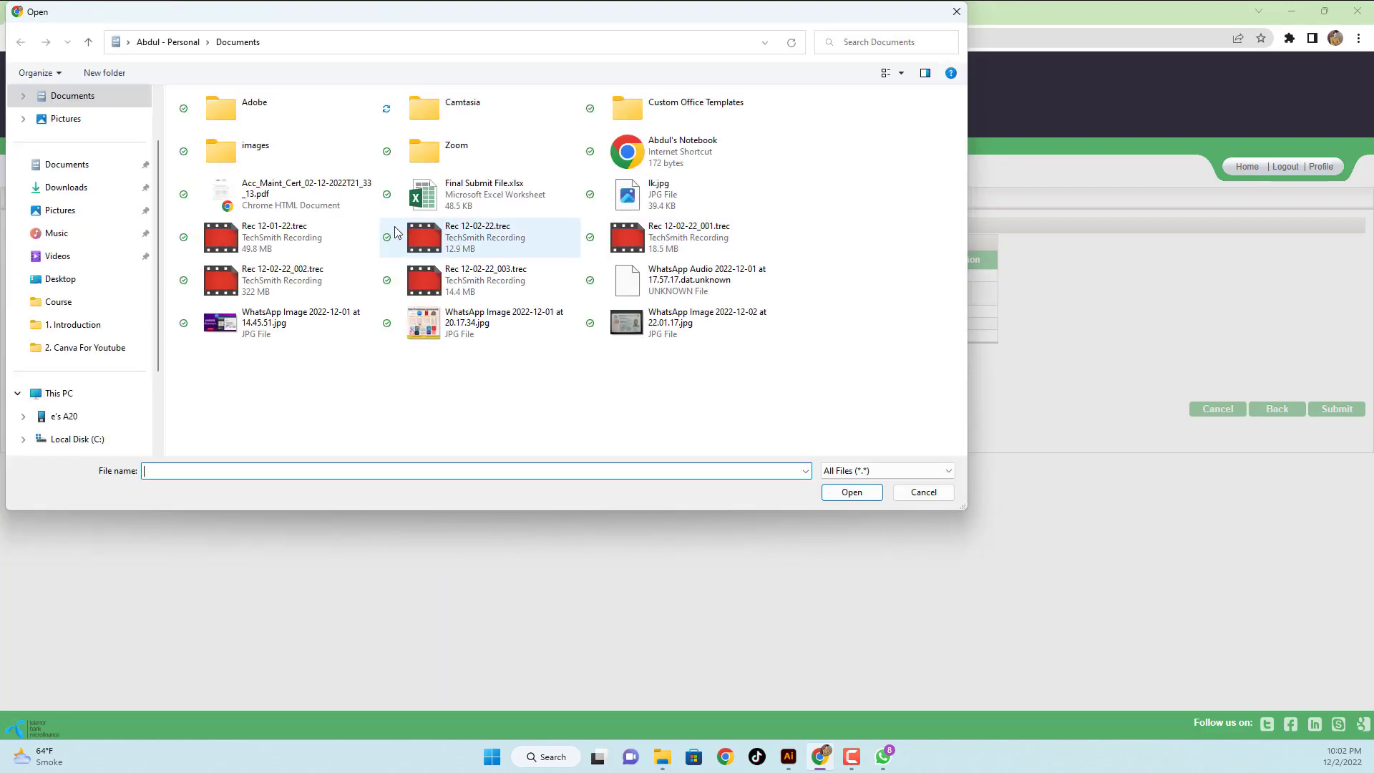
{"action": "left_click", "coordinate": [706, 321]}
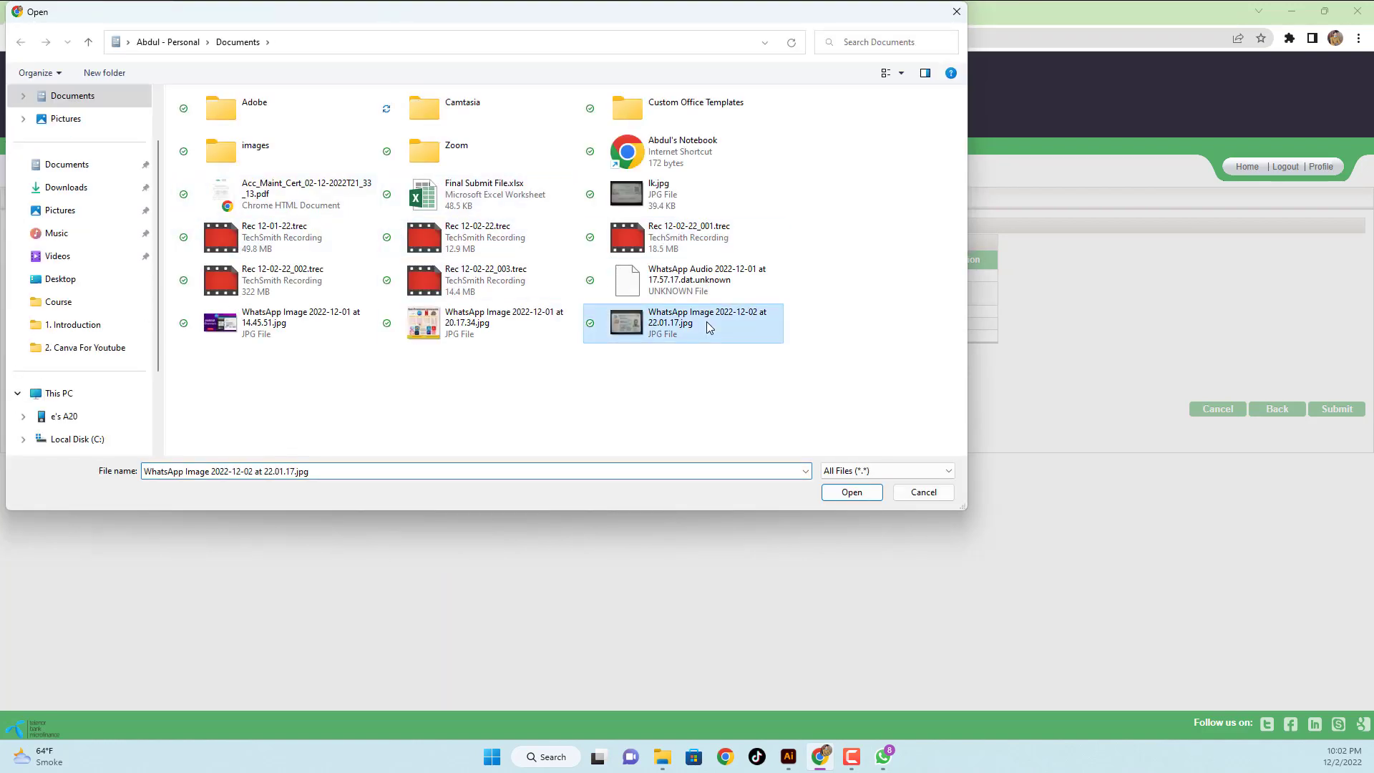
{"action": "left_click", "coordinate": [852, 492]}
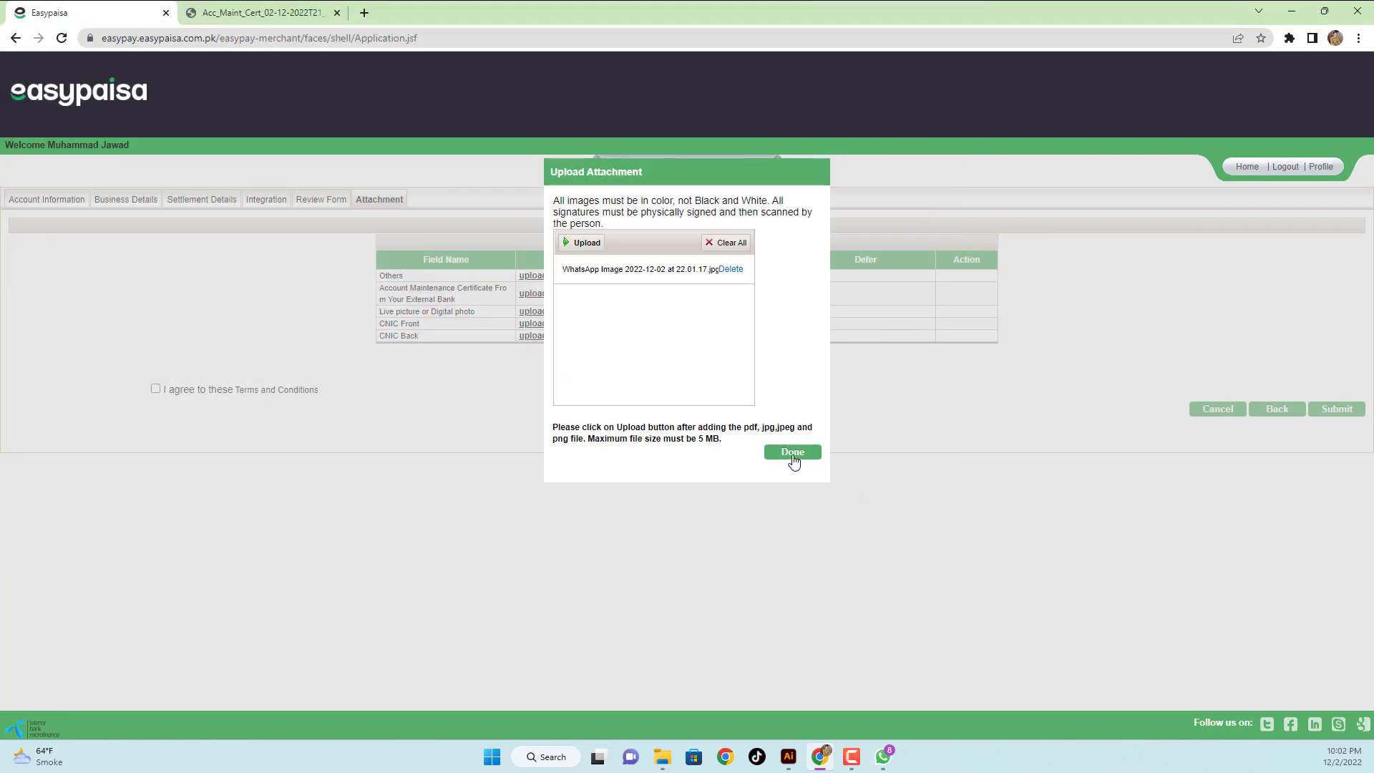
{"action": "left_click", "coordinate": [794, 452]}
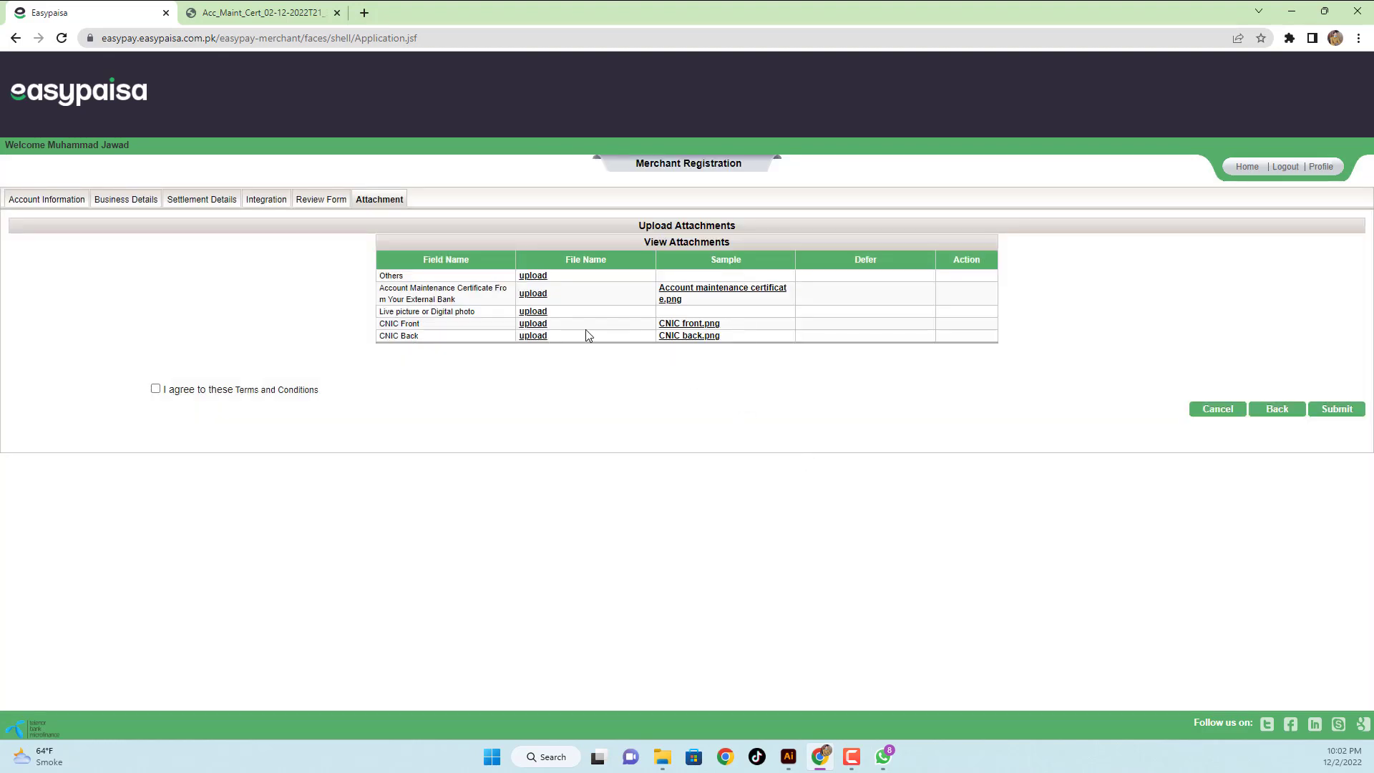
- Attach lk.jpg as the CNIC back
{"action": "left_click", "coordinate": [533, 336]}
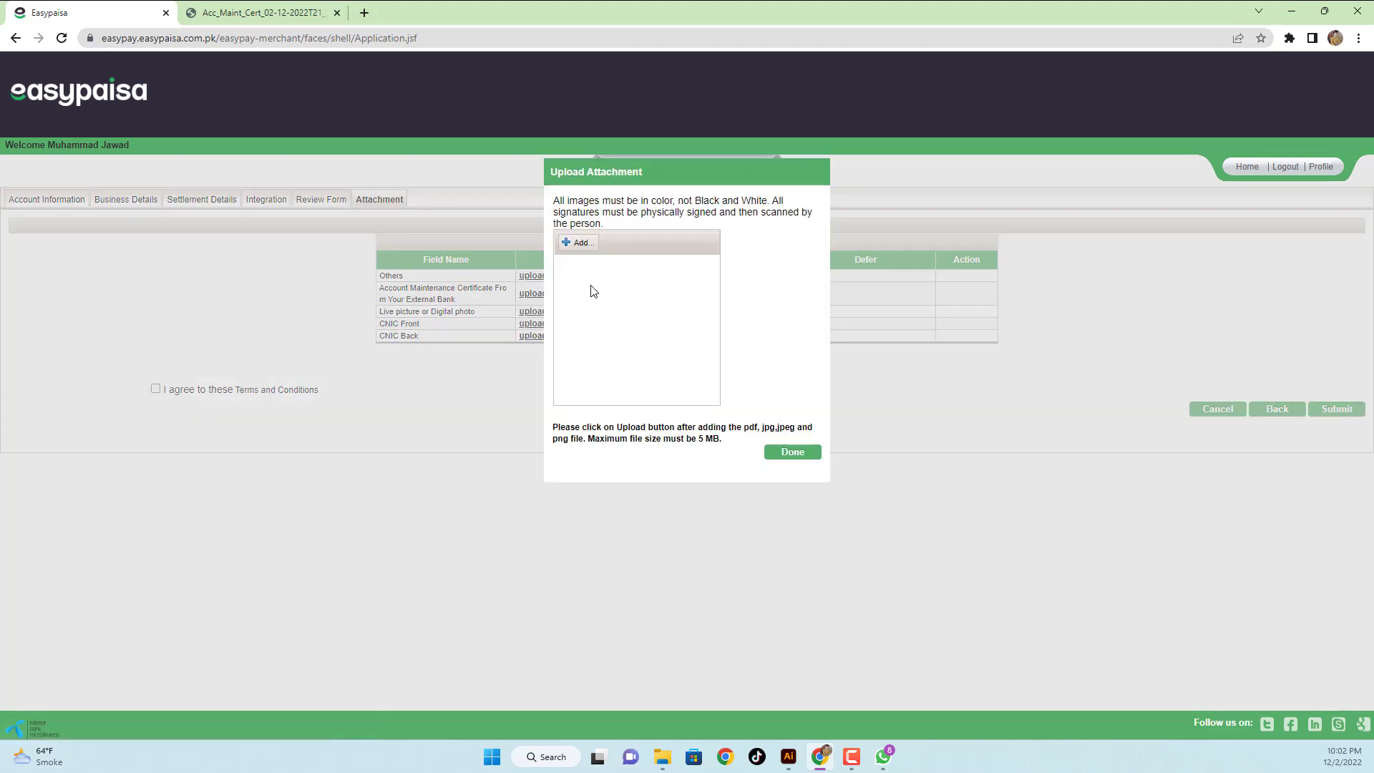
{"action": "left_click", "coordinate": [581, 243]}
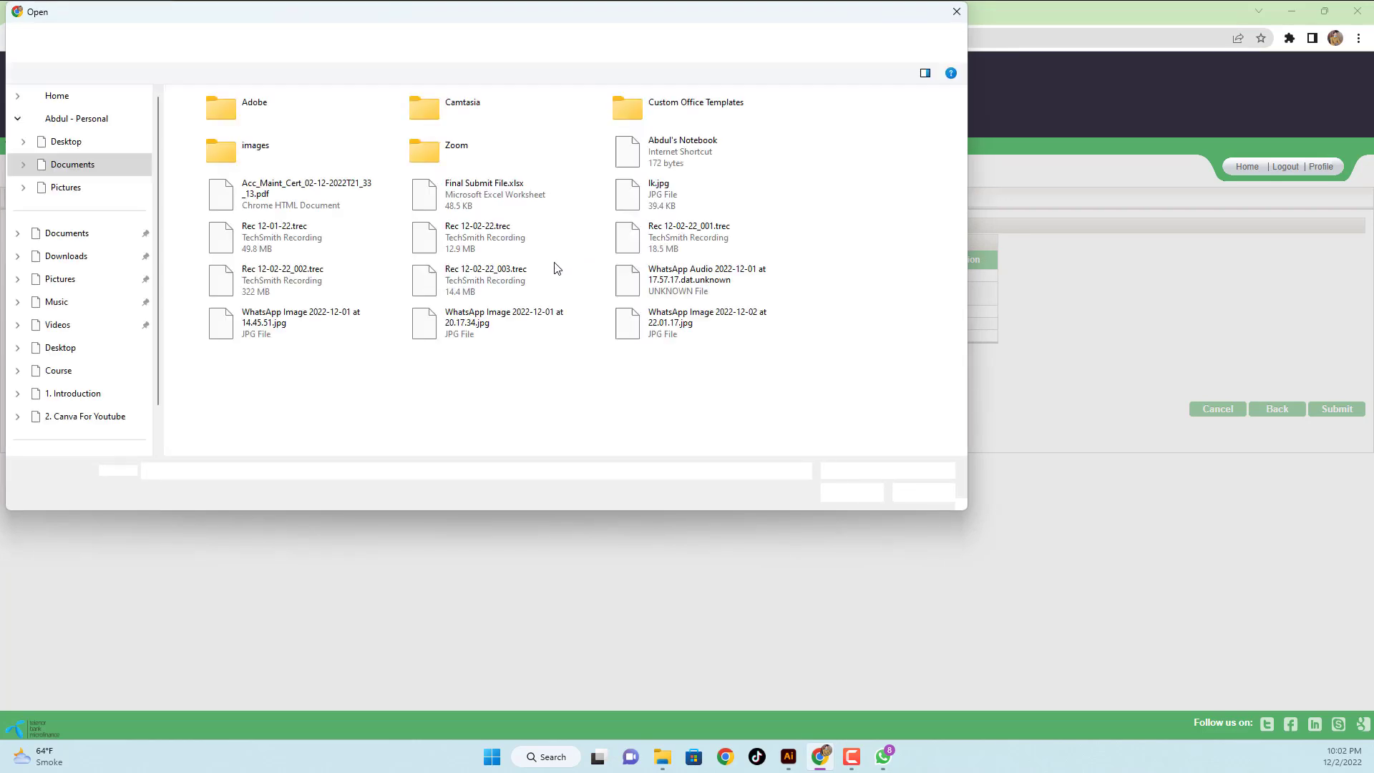
{"action": "left_click", "coordinate": [643, 189]}
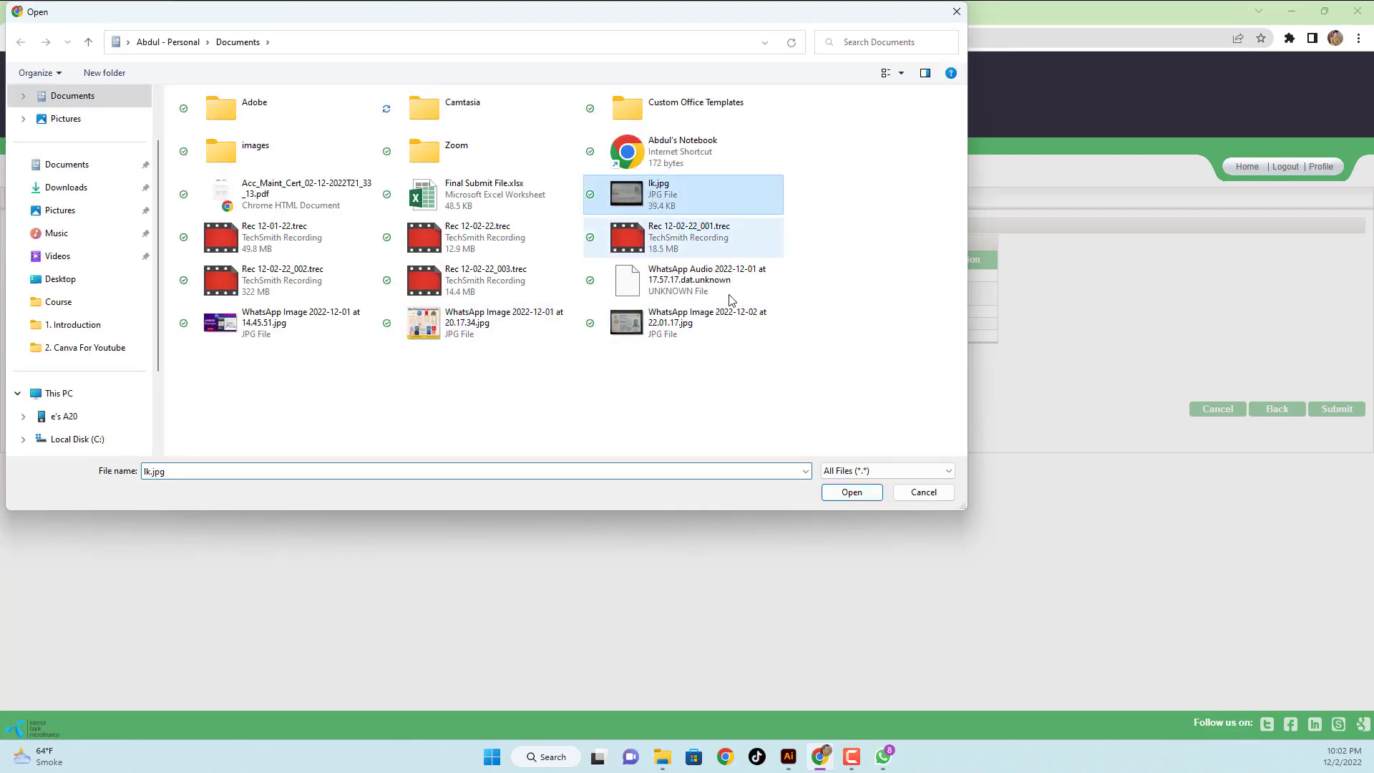
{"action": "left_click", "coordinate": [851, 491]}
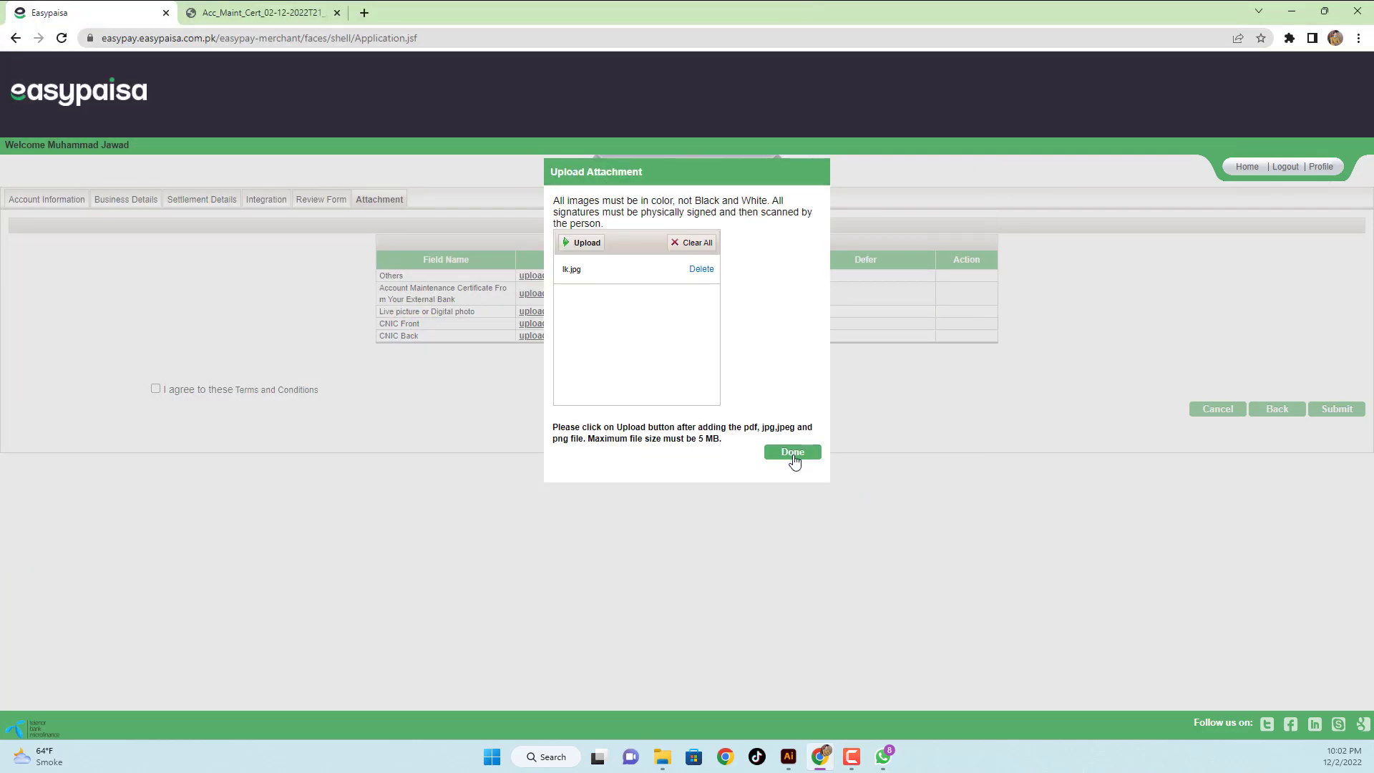
{"action": "left_click", "coordinate": [792, 453]}
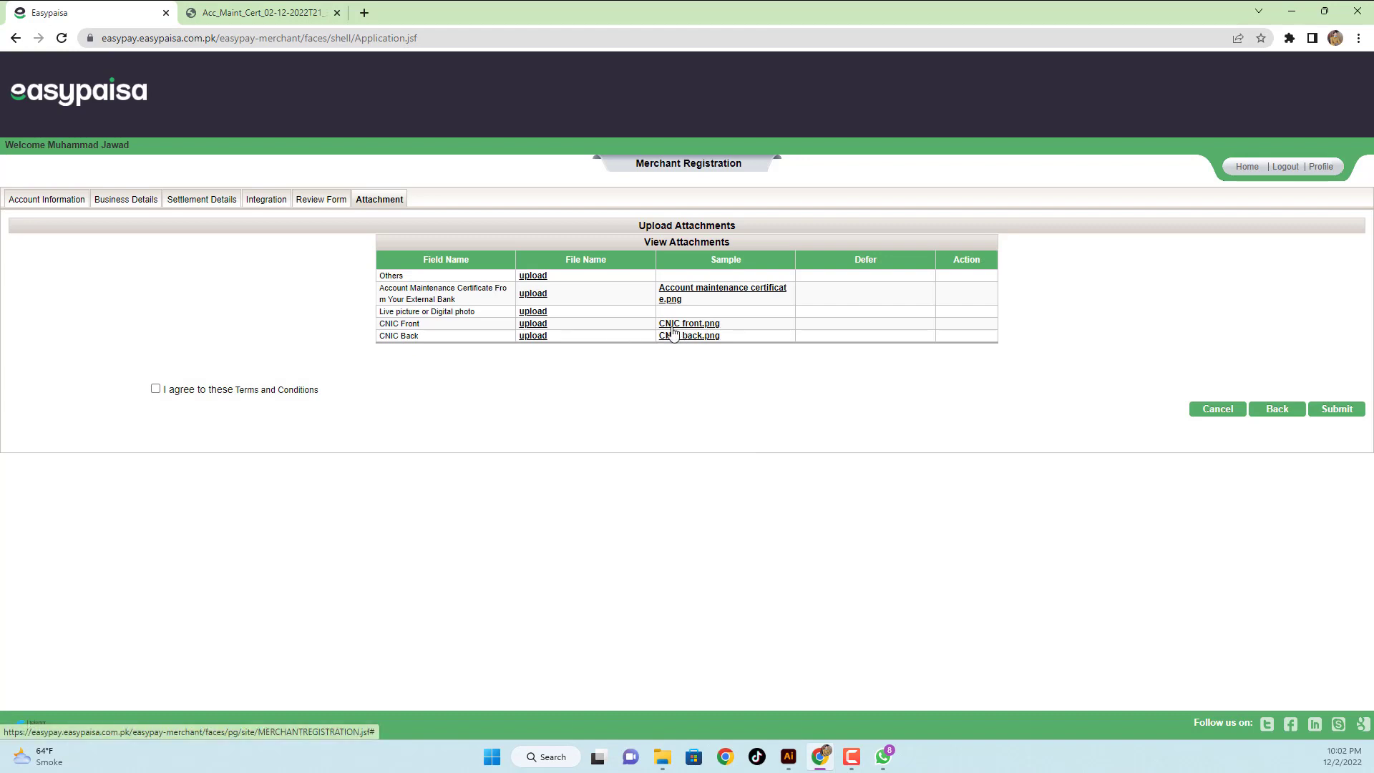
- Attach WhatsApp Image 2022-12-02 at 22.03.05.jpg as the live picture and submit the registration
{"action": "left_click", "coordinate": [536, 313]}
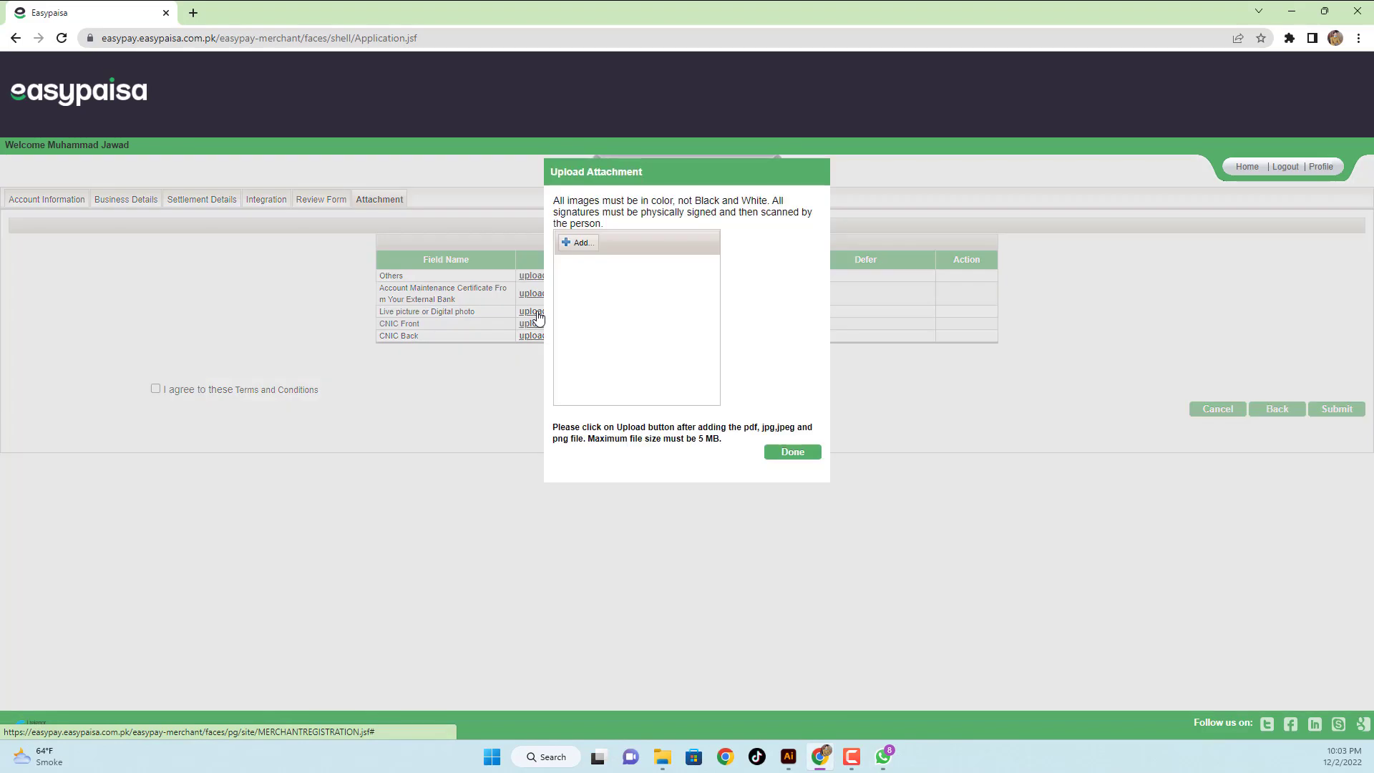
{"action": "left_click", "coordinate": [594, 247]}
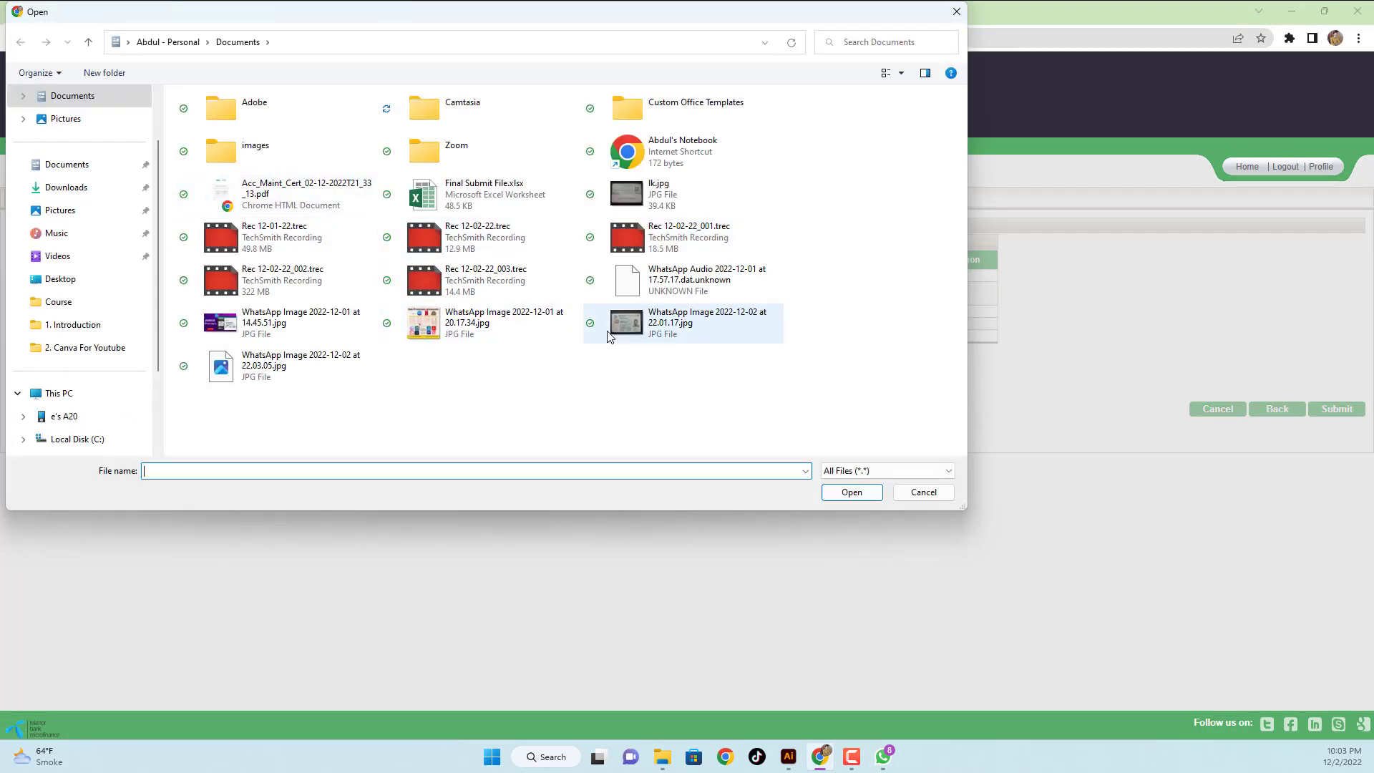
{"action": "left_click", "coordinate": [308, 377]}
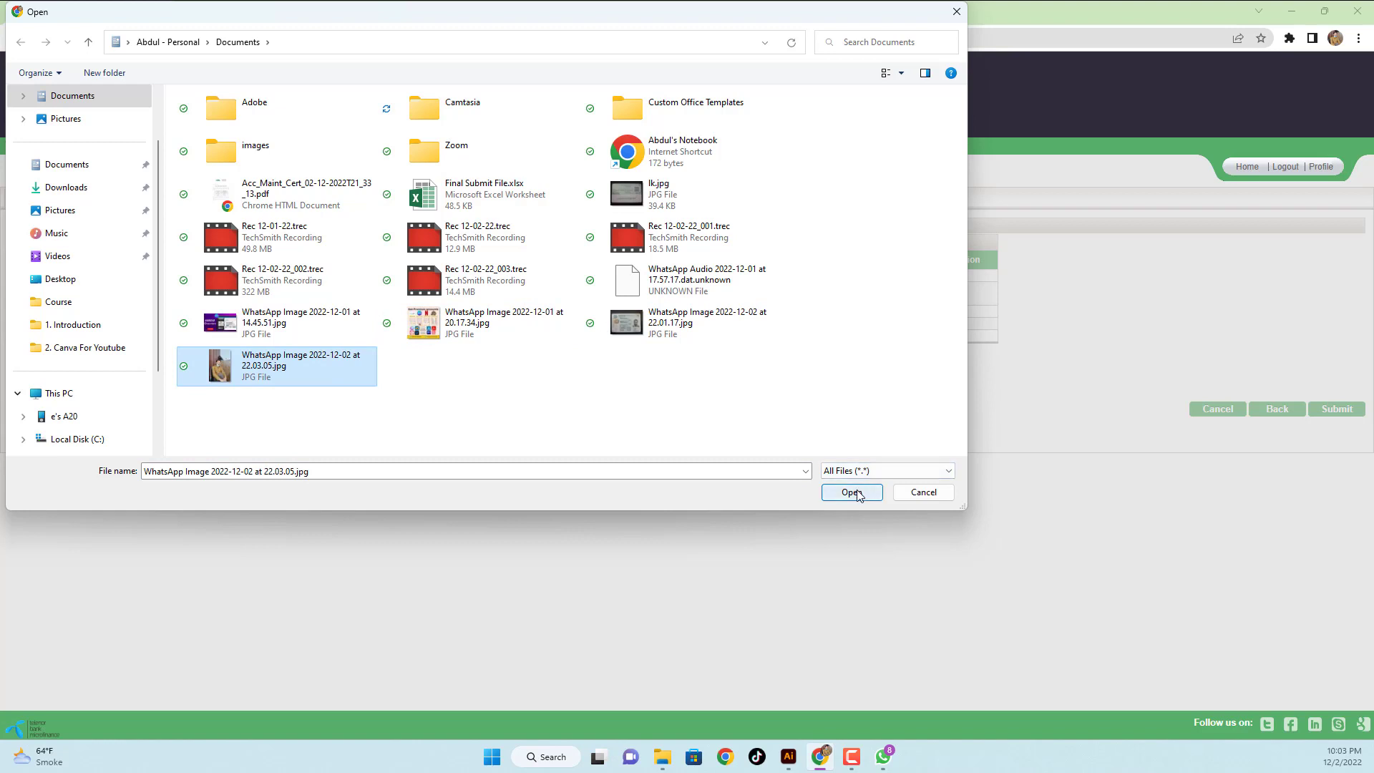
{"action": "left_click", "coordinate": [851, 493]}
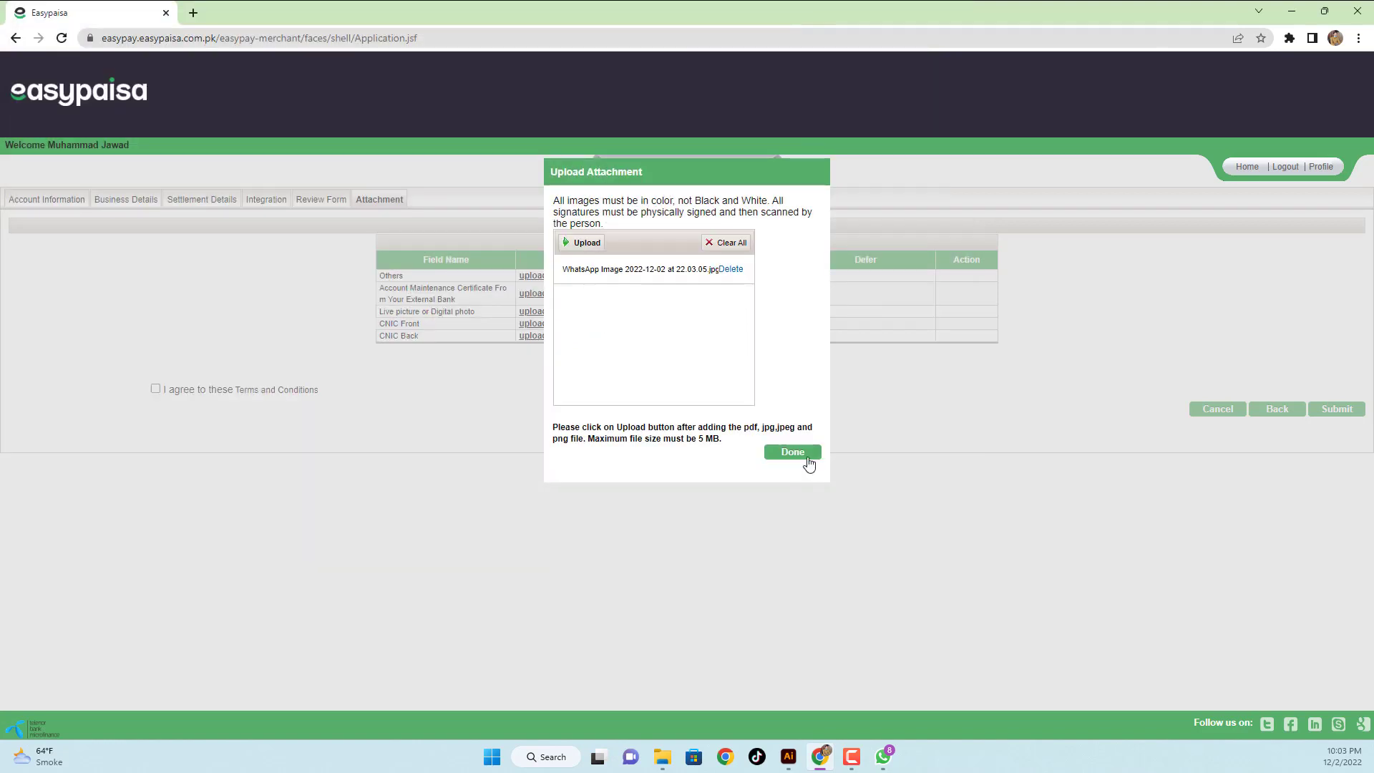
{"action": "left_click", "coordinate": [794, 453]}
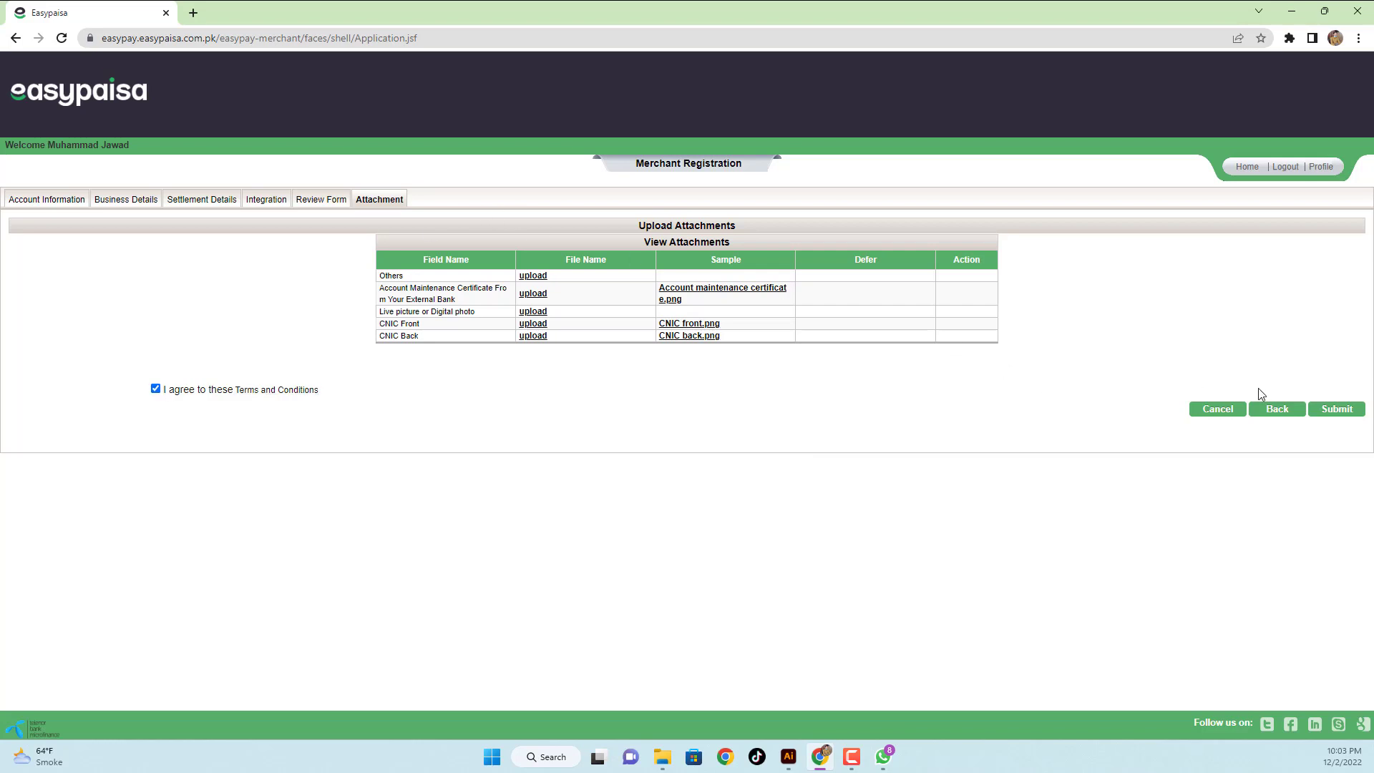
{"action": "left_click", "coordinate": [1329, 416]}
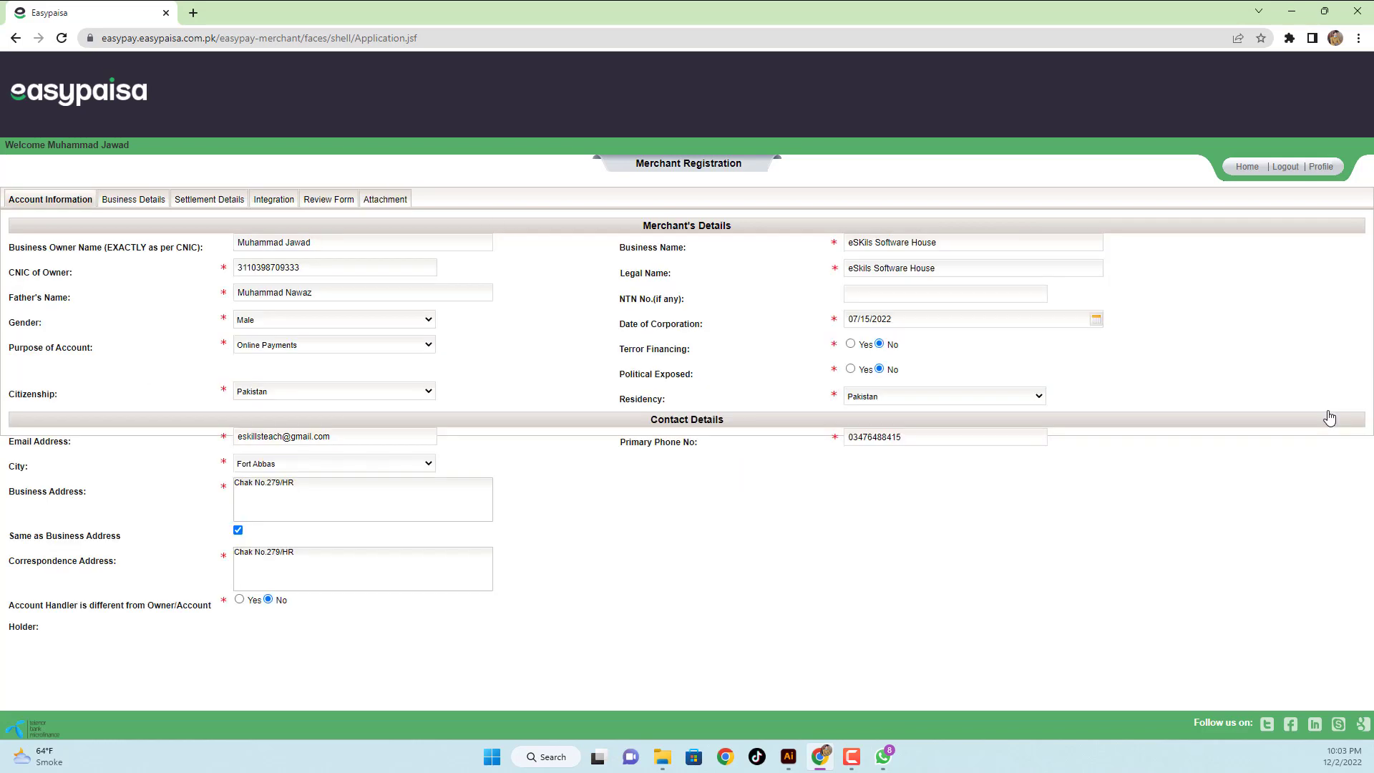